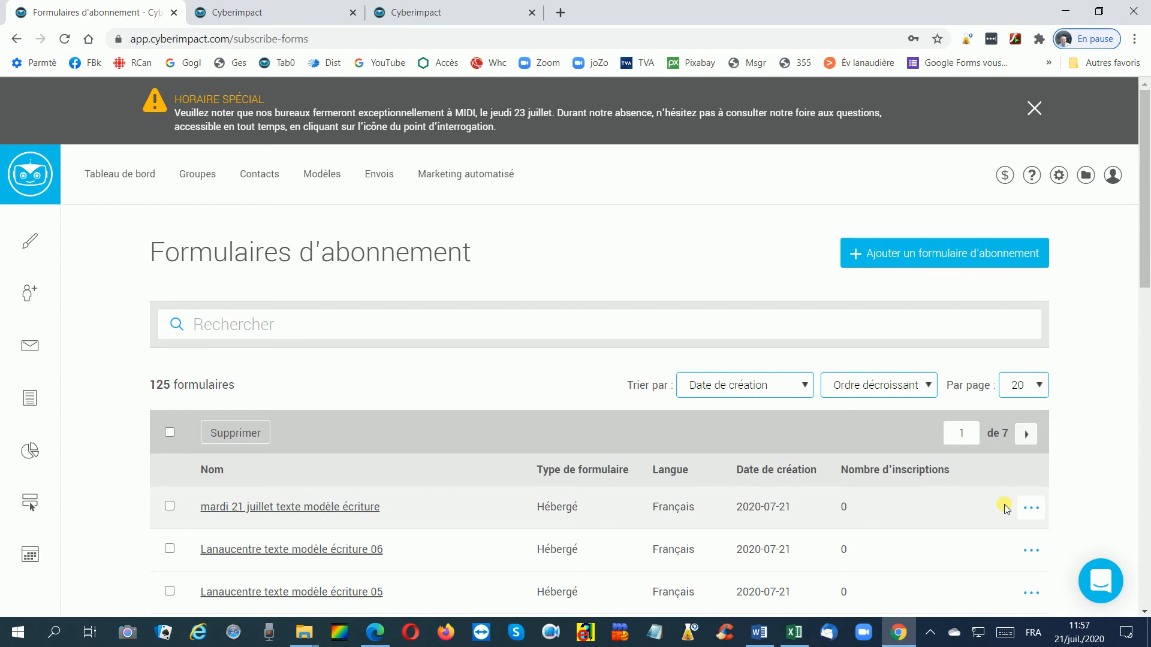
Step: Rename the newest subscription form as "Mardi 21 juillet texte modèle écriture", with a capital M, and copy the name
click(1036, 511)
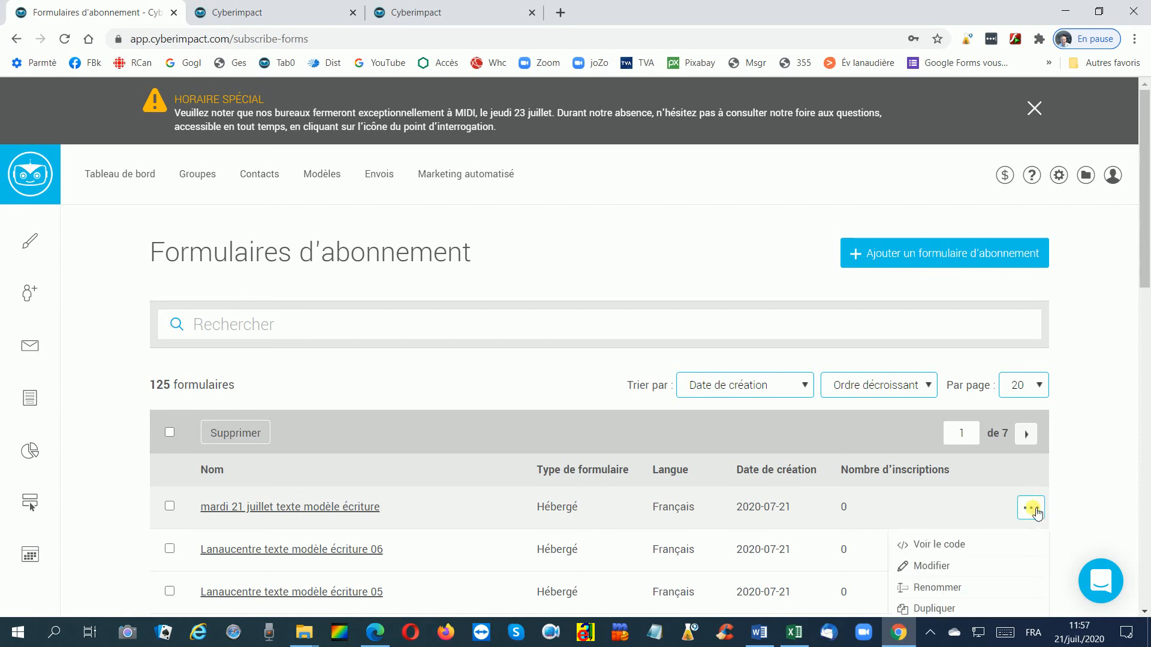
click(929, 592)
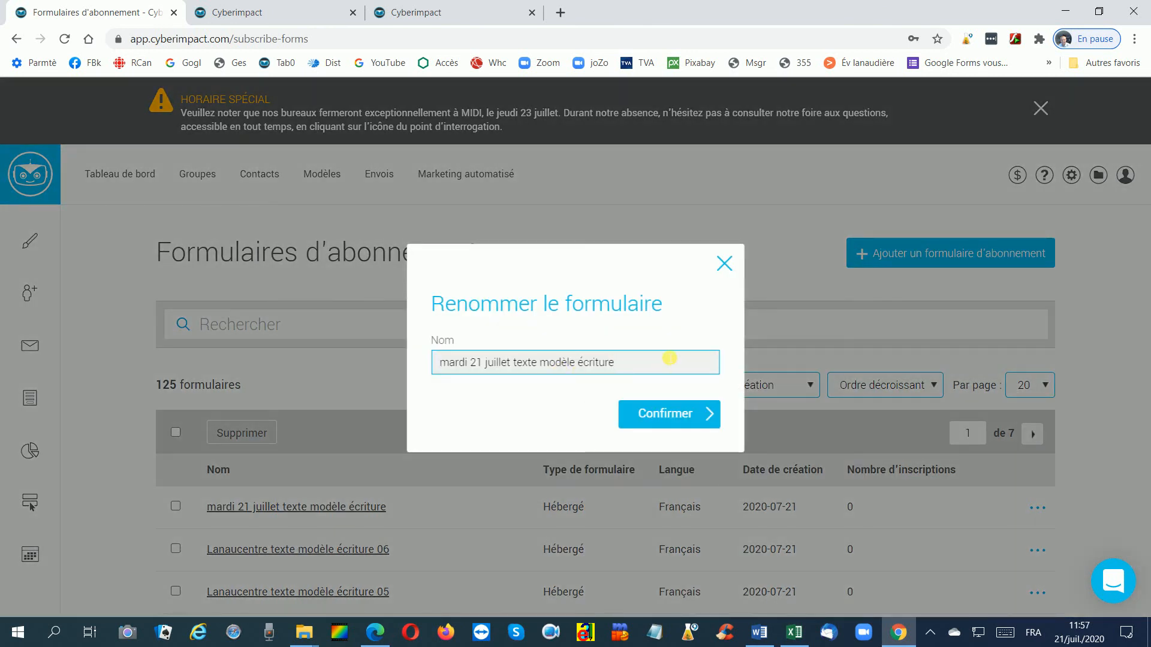
key(ctrl+a)
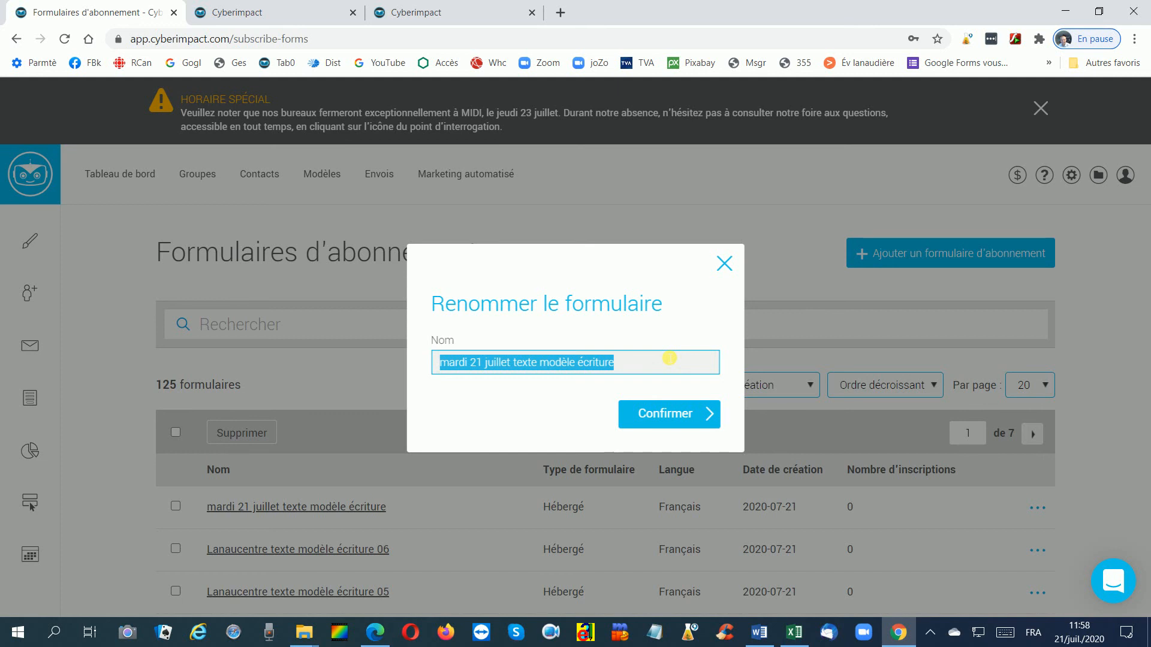
key(Home)
text(M)
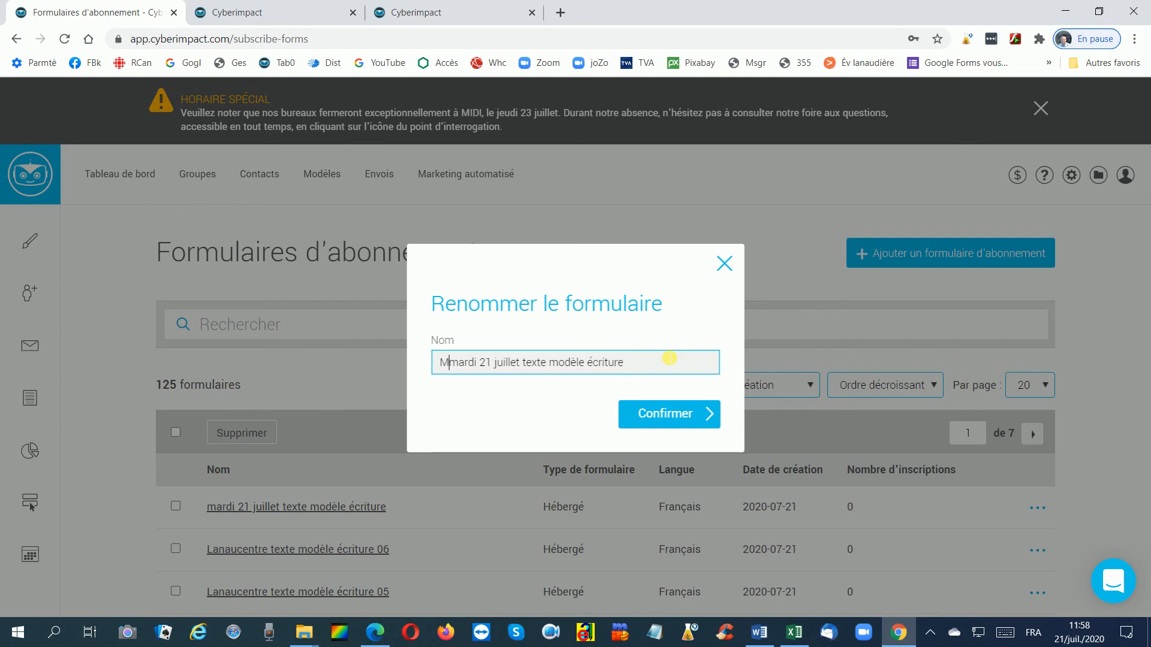
key(Delete)
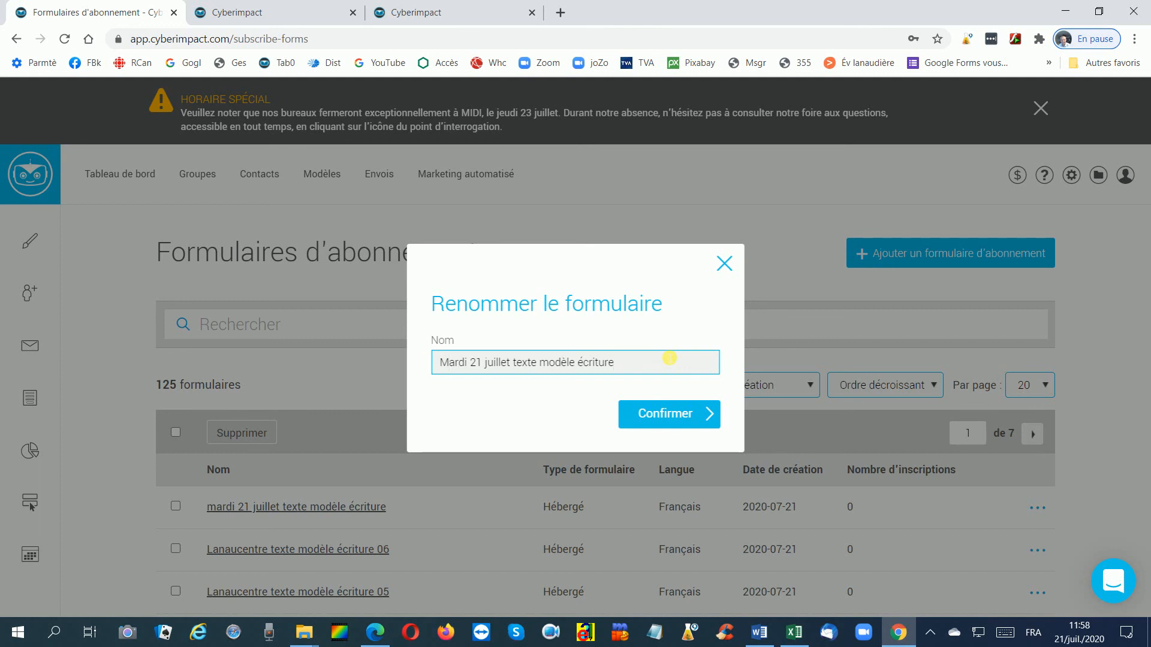
key(ctrl+a)
key(ctrl+c)
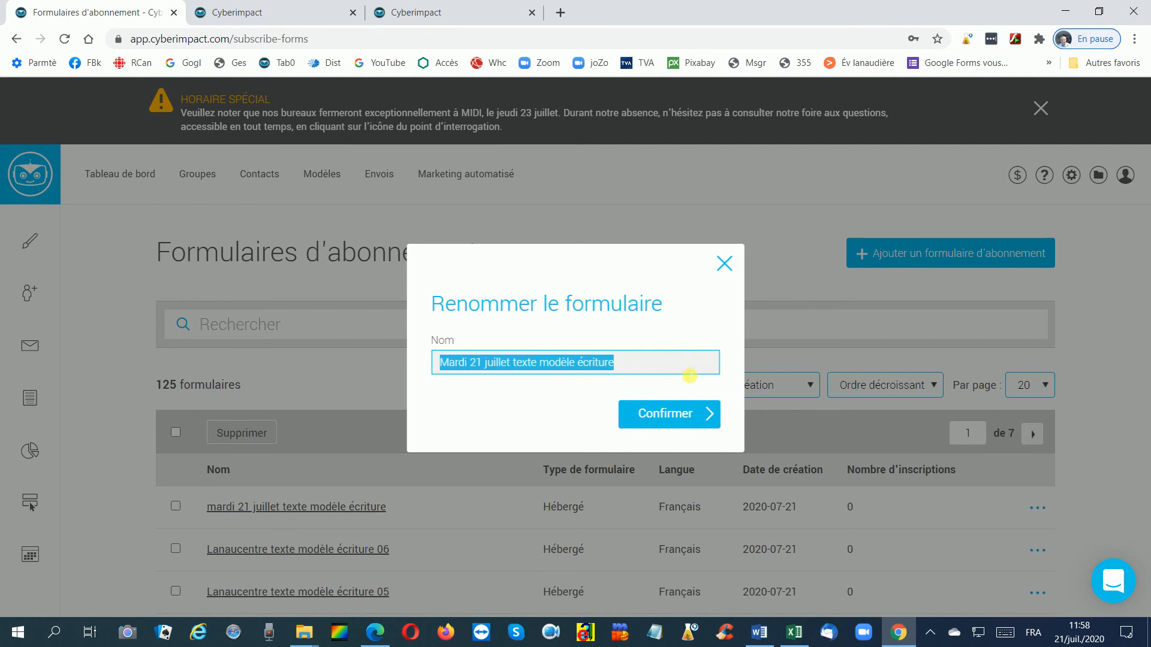
click(668, 418)
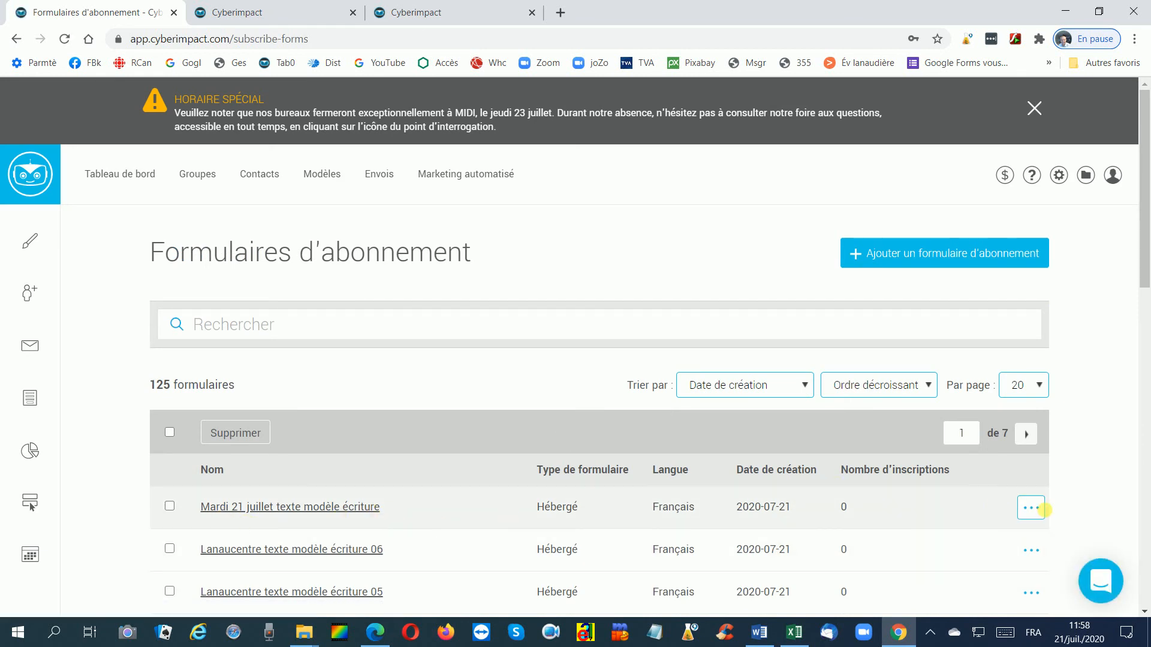
Step: Replace the form's title with "Mardi 21 juillet texte modèle écriture 01", save the form and return to the form list
click(1032, 507)
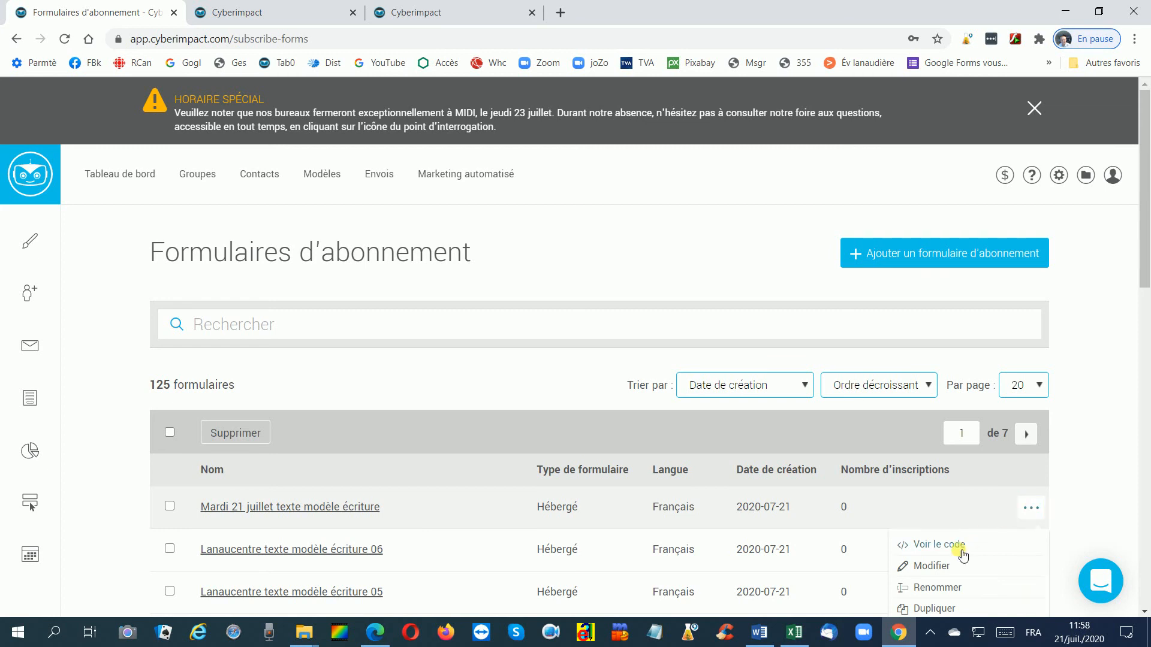
click(939, 567)
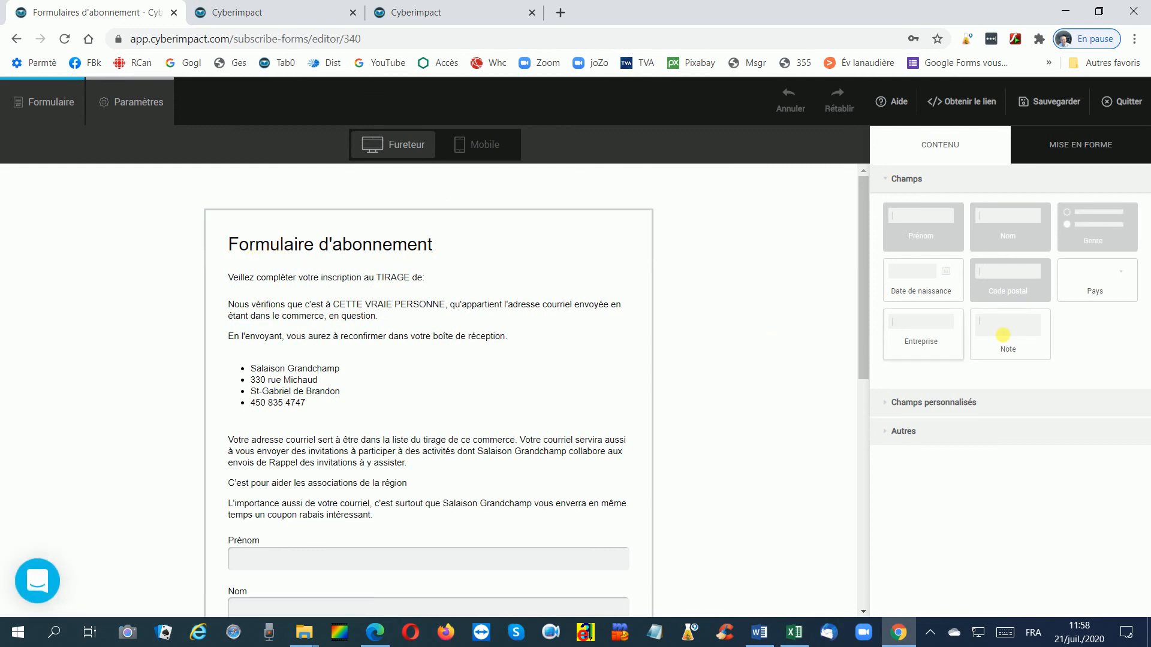
click(337, 248)
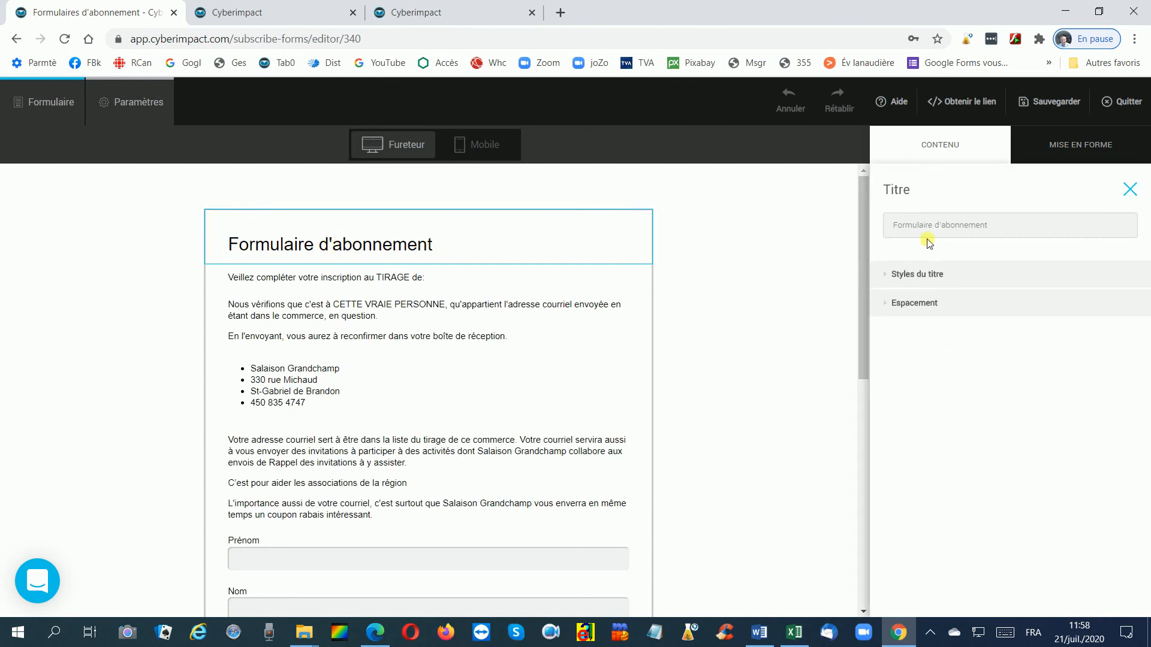
click(1036, 229)
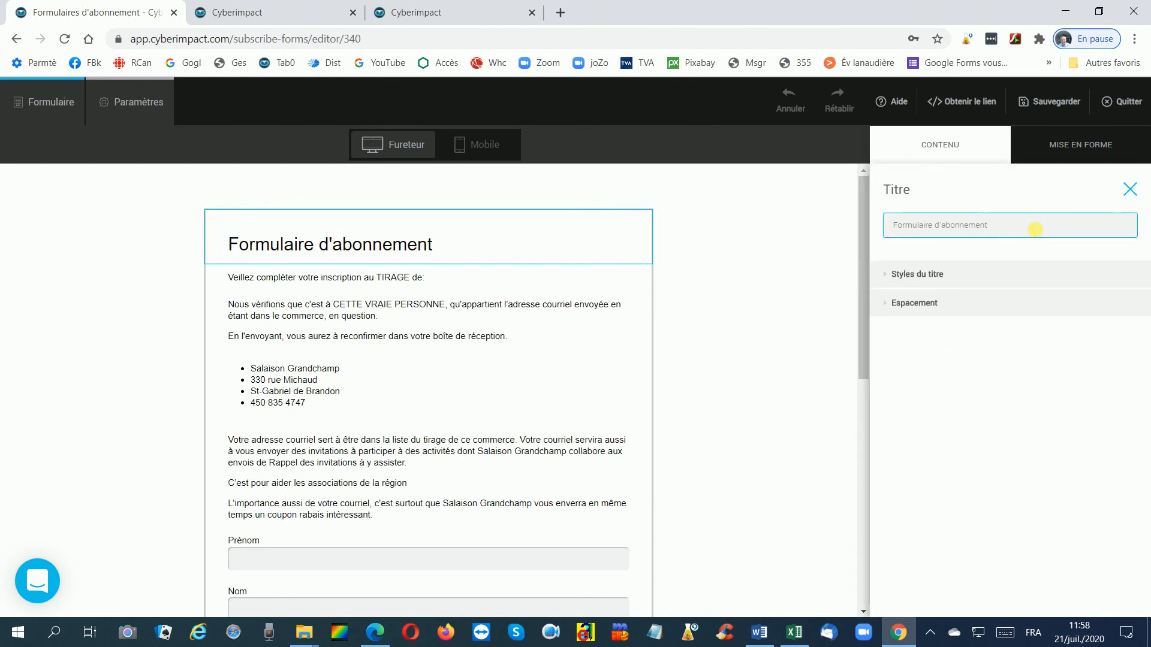
key(BackSpace)
key(ctrl+a)
key(BackSpace)
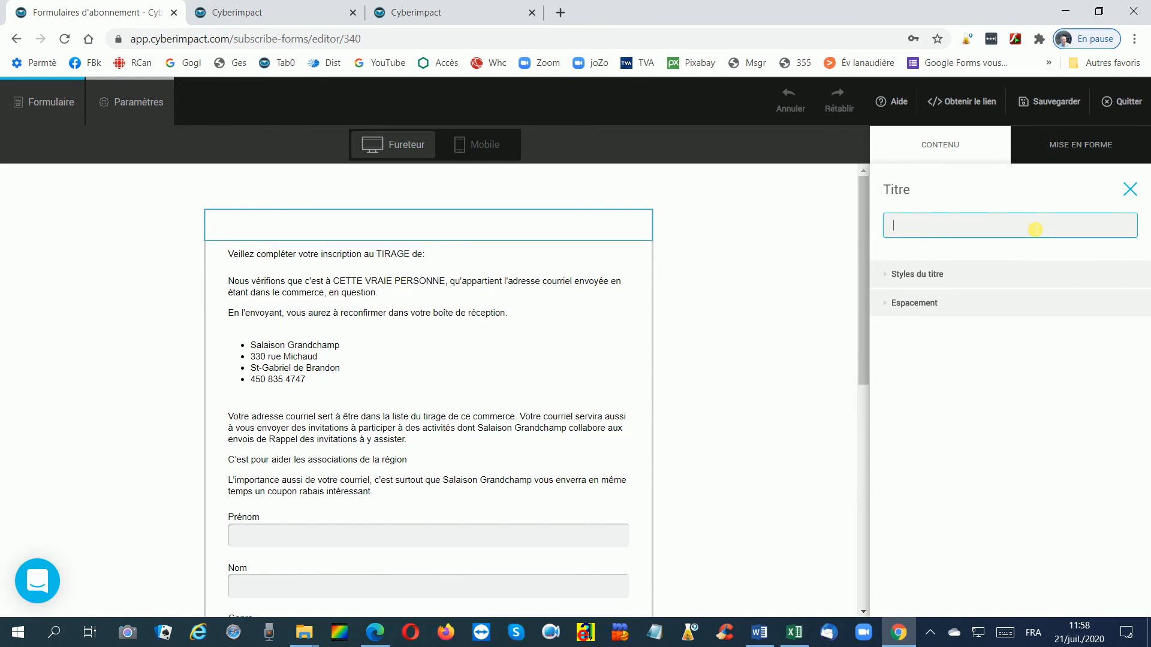
key(ctrl+v)
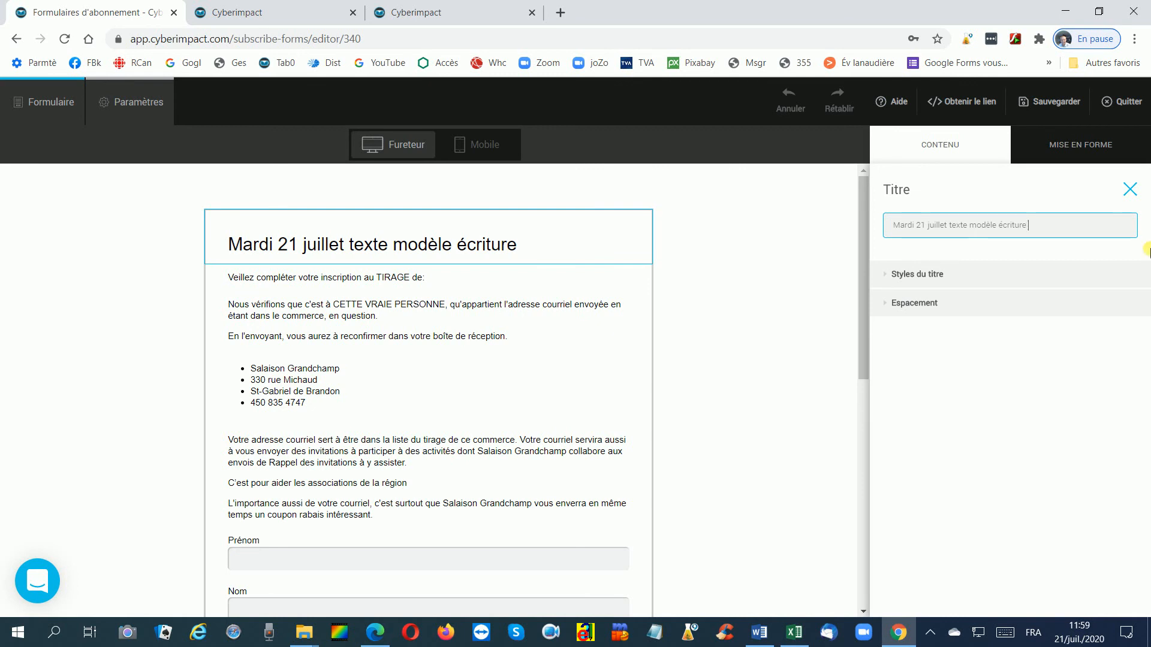
text(01)
click(1059, 104)
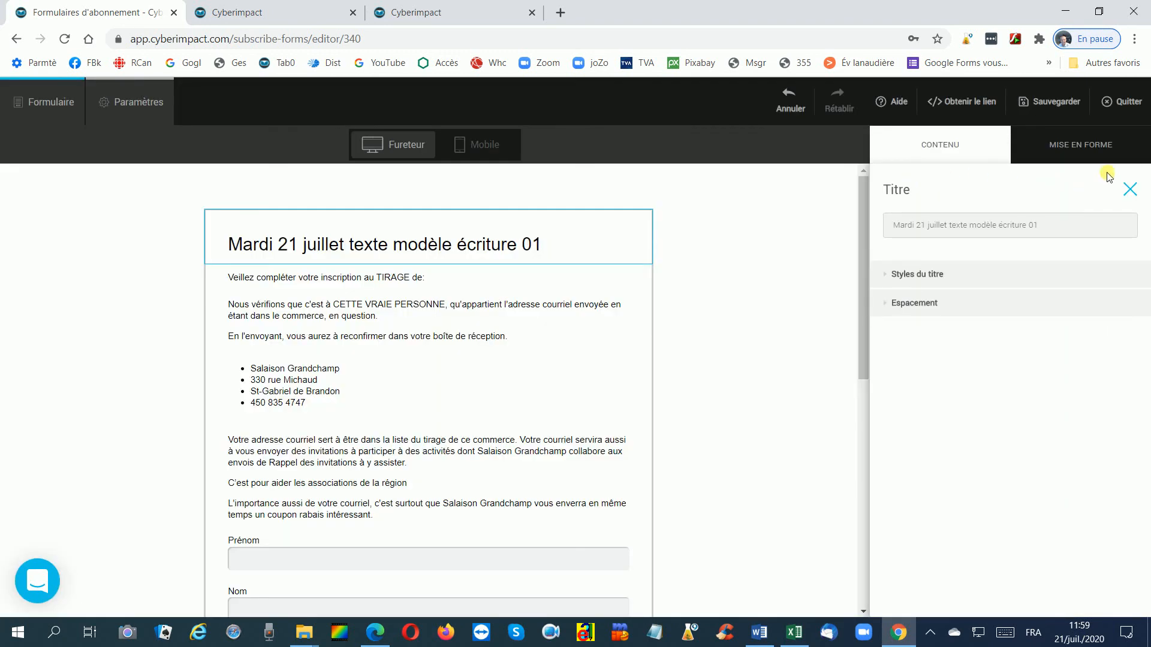
click(1132, 102)
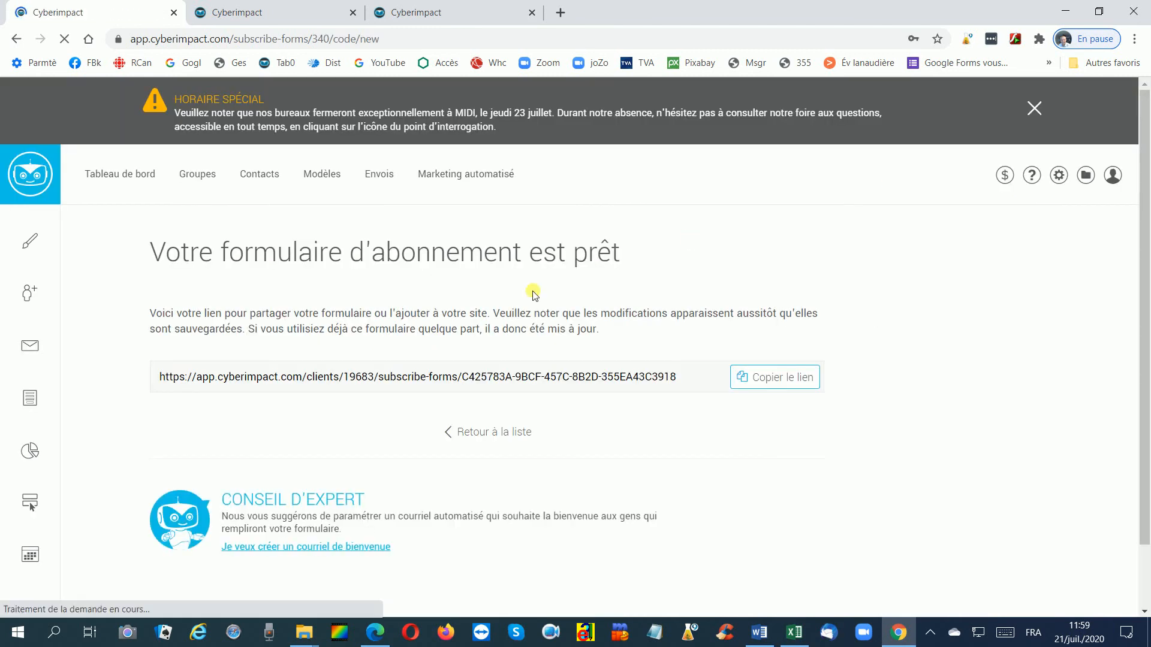
click(478, 438)
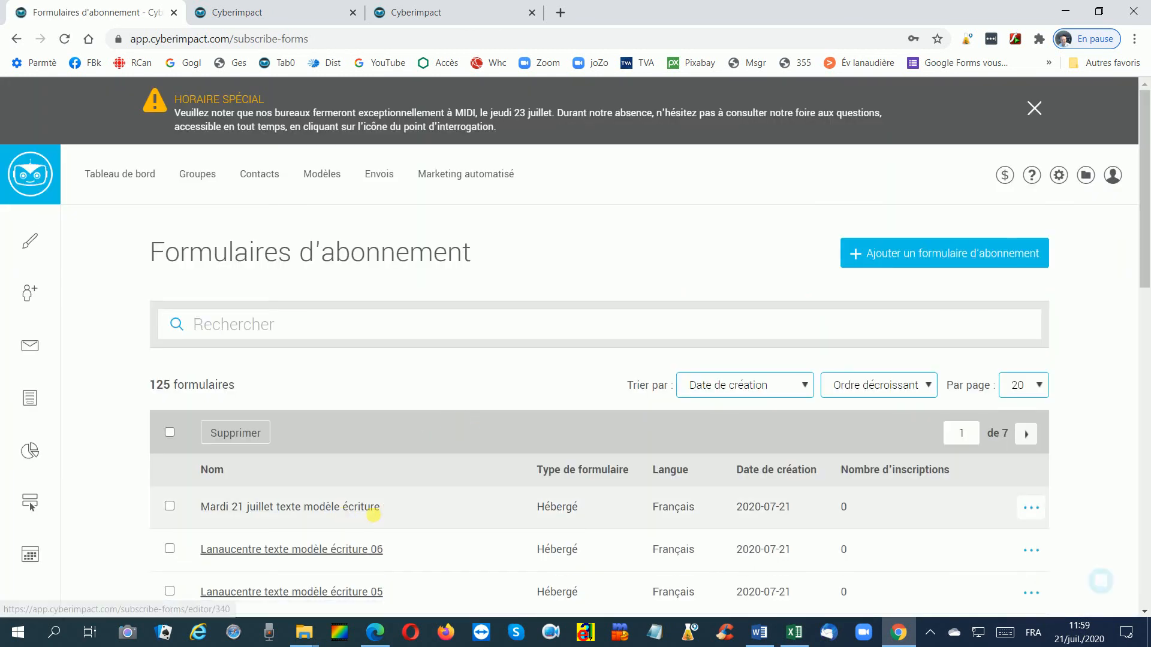
Step: Reopen the "Mardi 21 juillet texte modèle écriture" form to check its title, and return to the form list
click(1032, 509)
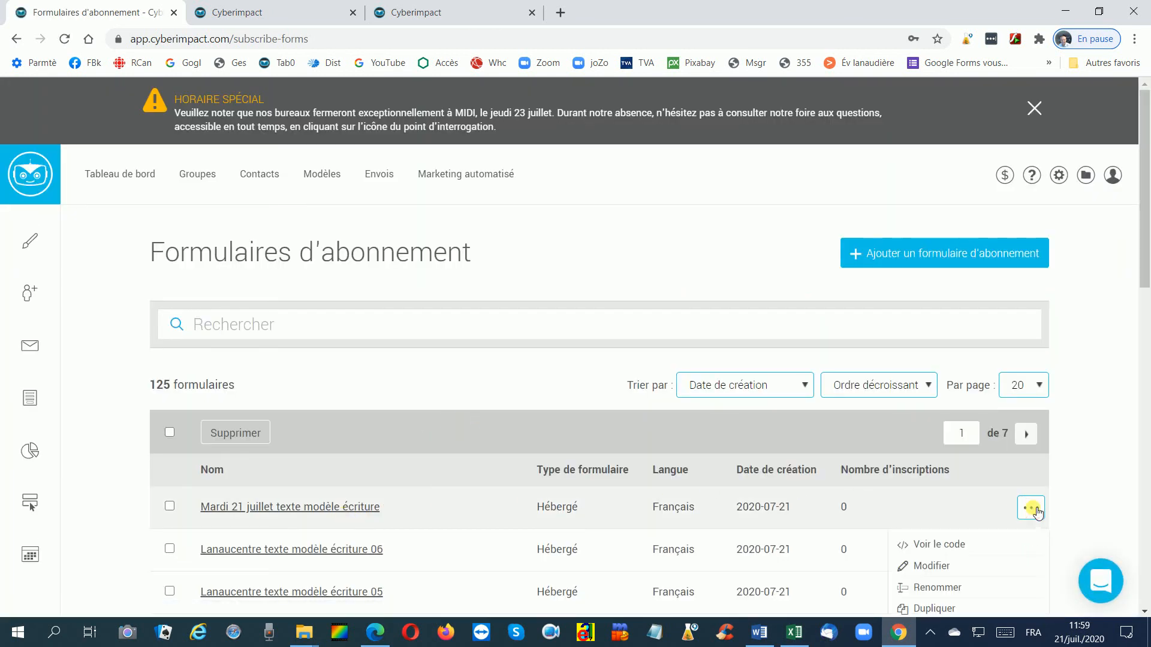
click(949, 571)
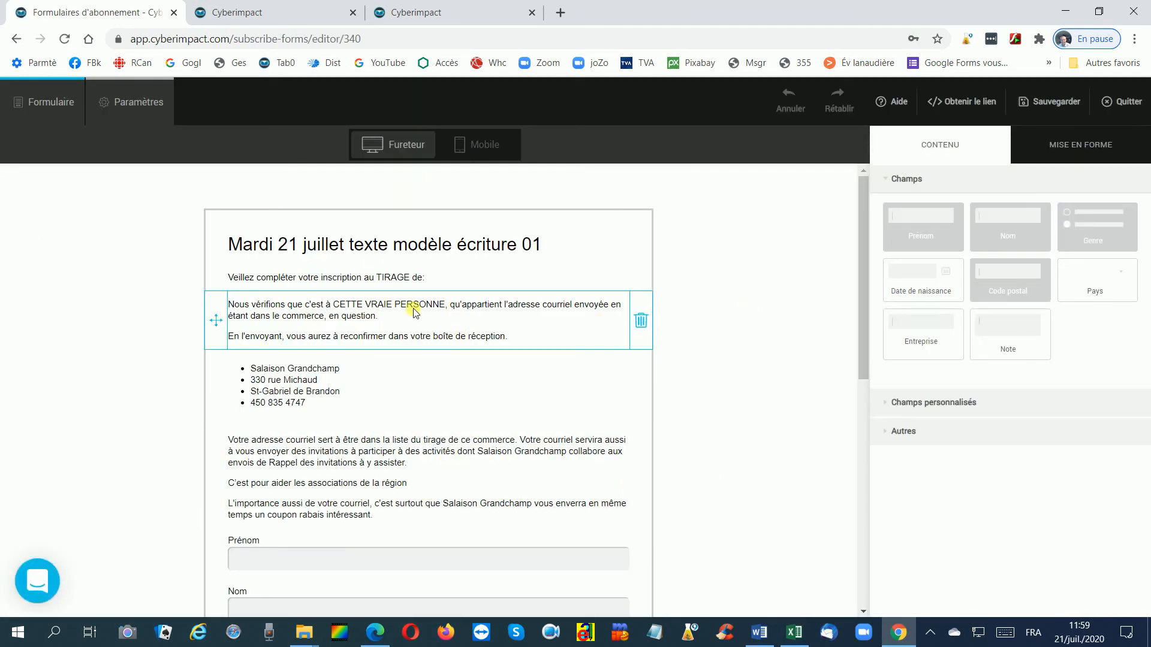
click(1129, 108)
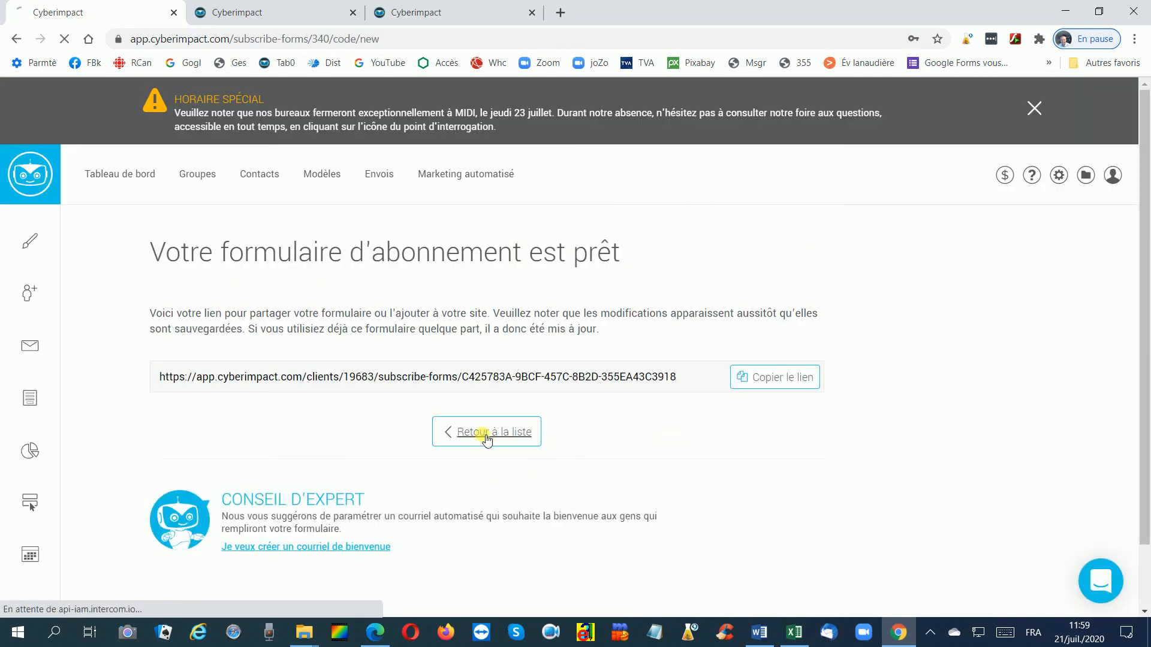
click(485, 434)
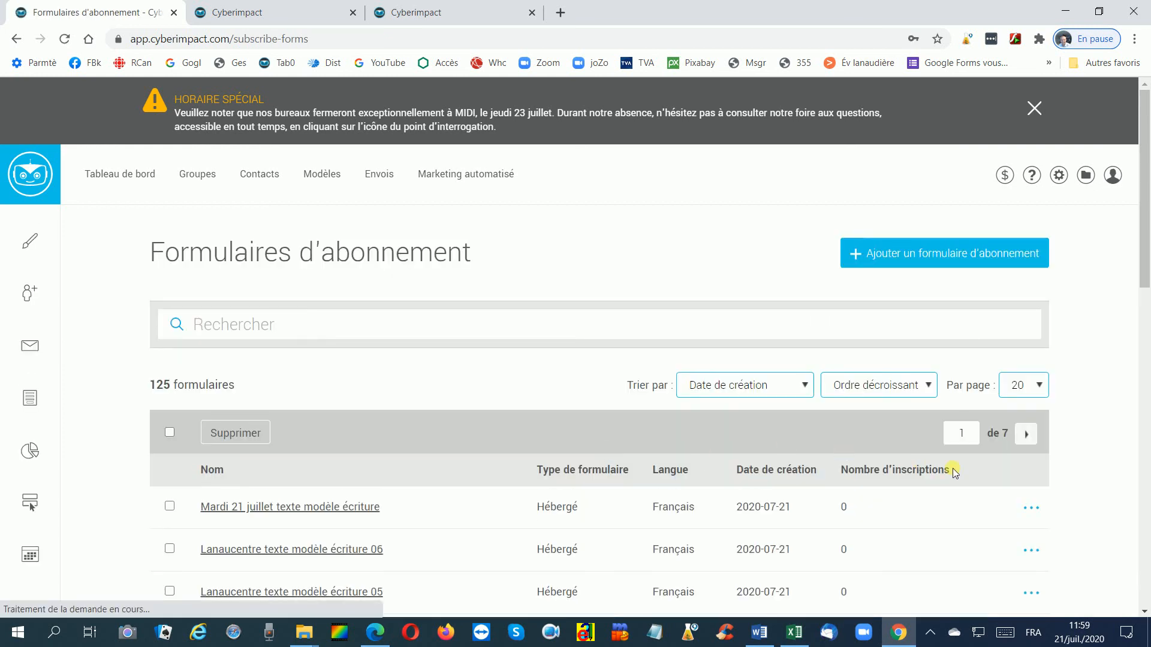
Step: Rename the "Mardi 21 juillet texte modèle écriture" form as "Mardi 21 juillet texte modèle écriture 01"
click(1034, 510)
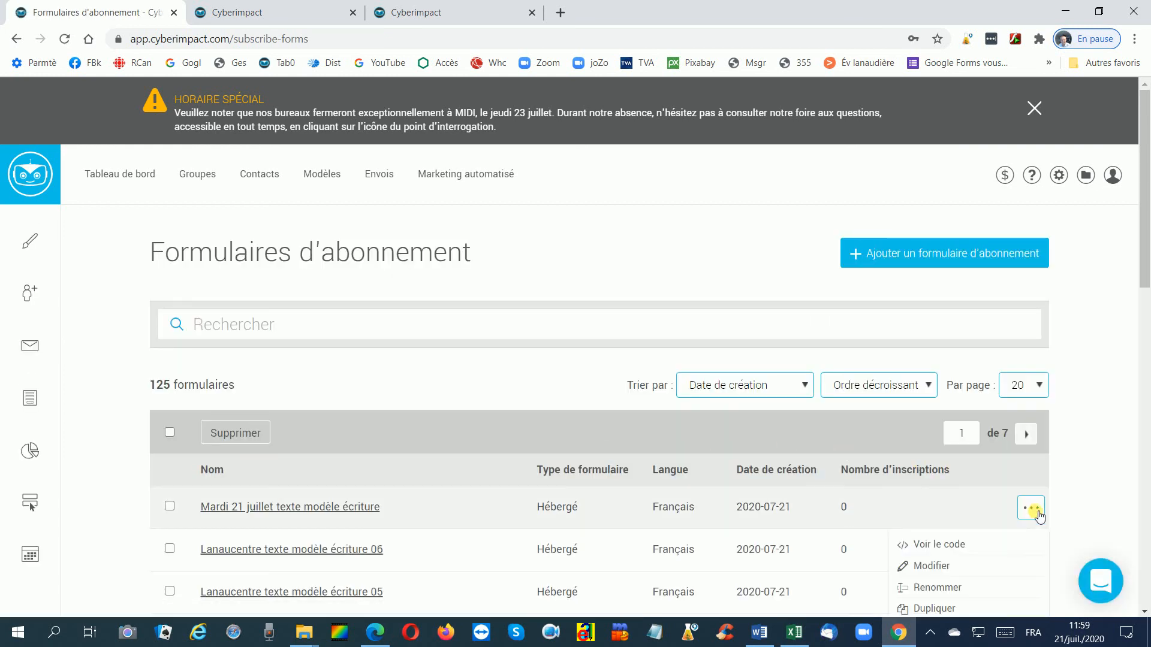
click(939, 586)
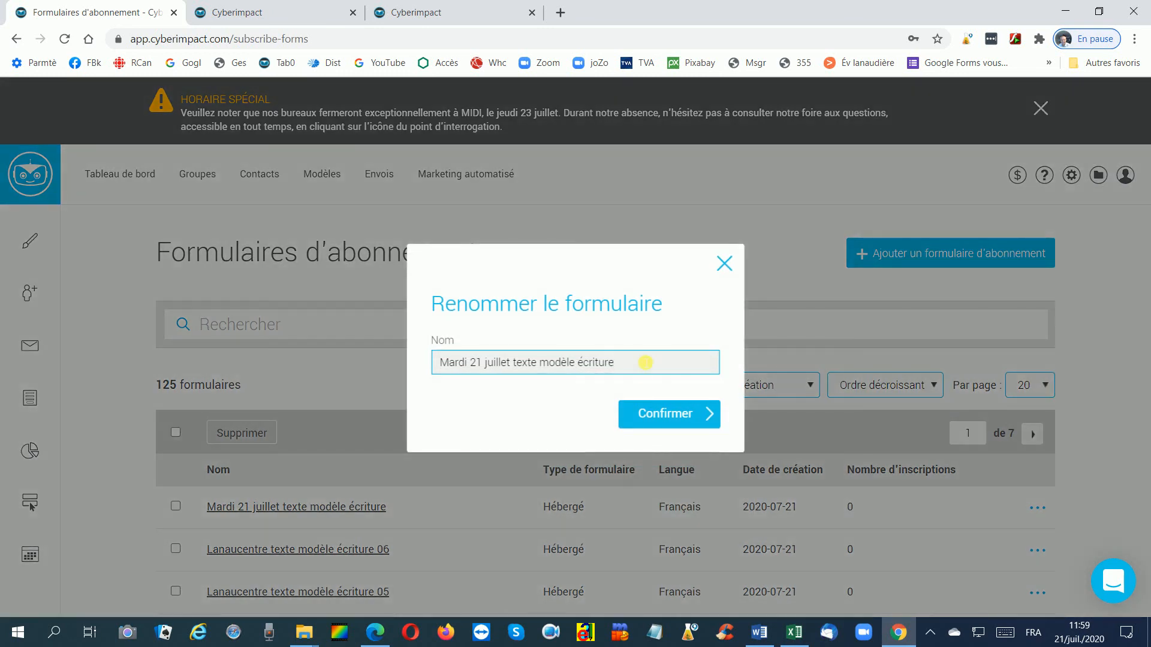
text(01)
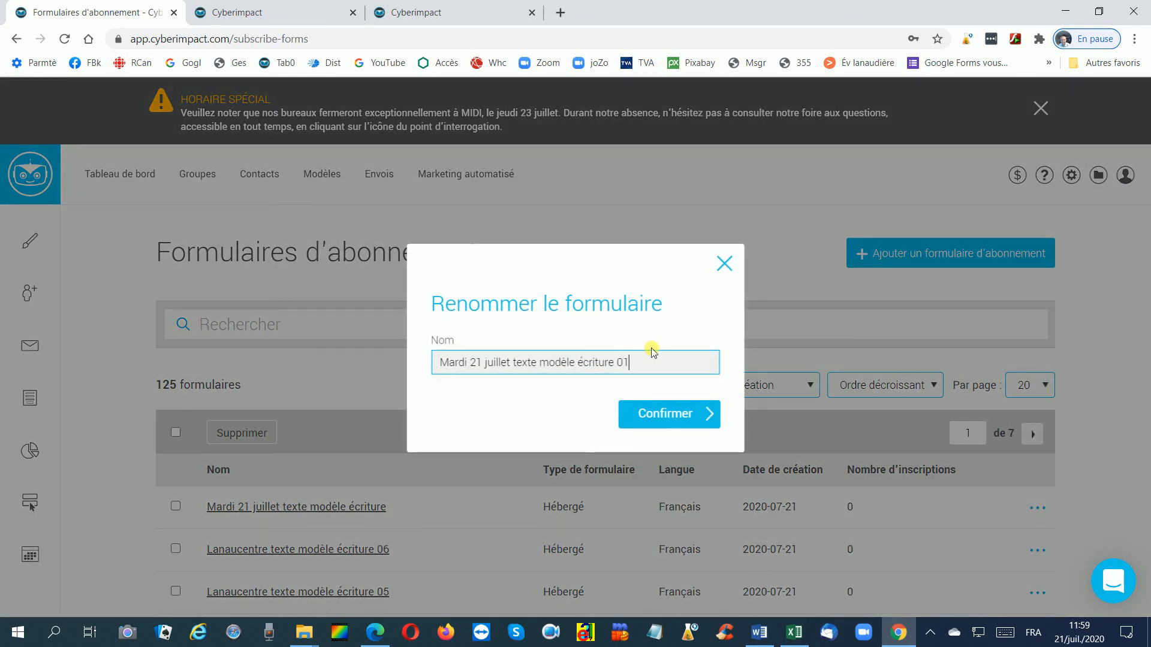
click(670, 415)
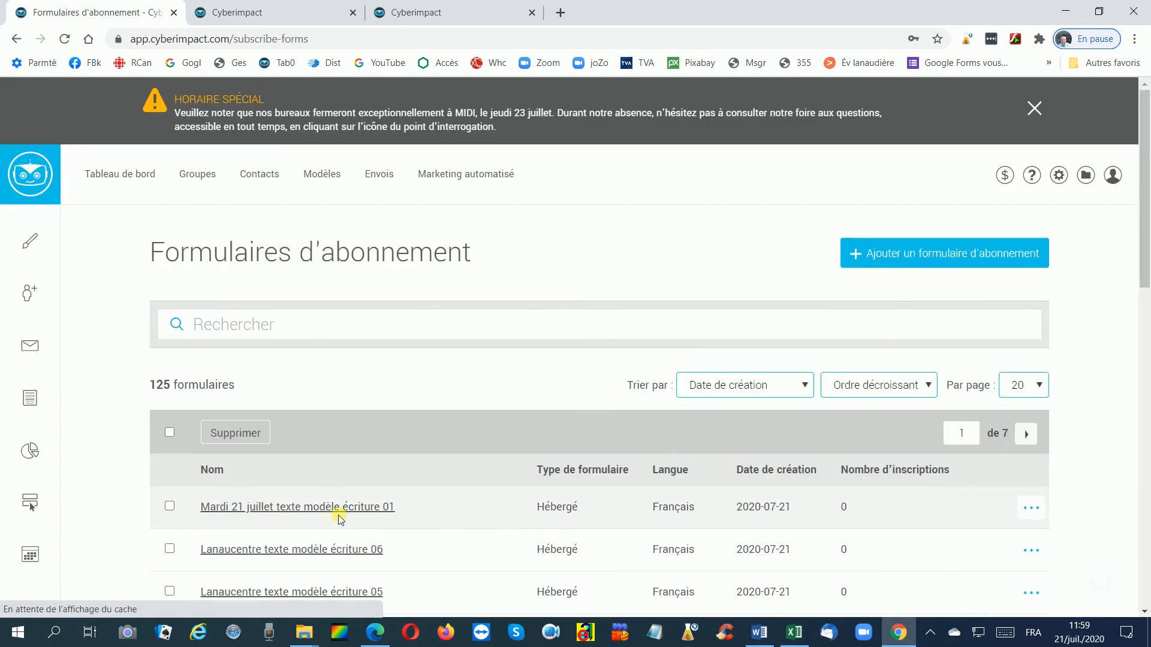
Step: Open the form "Mardi 21 juillet texte modèle écriture 01" for editing and reduce its title's font size to match the body text
click(1038, 511)
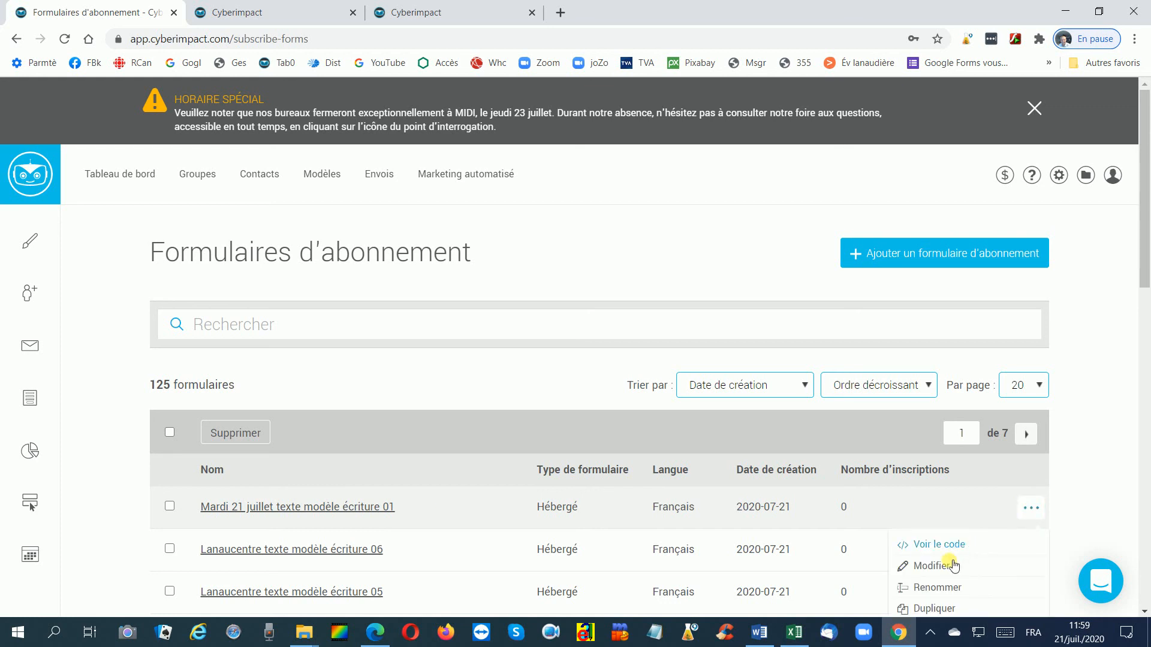
click(933, 566)
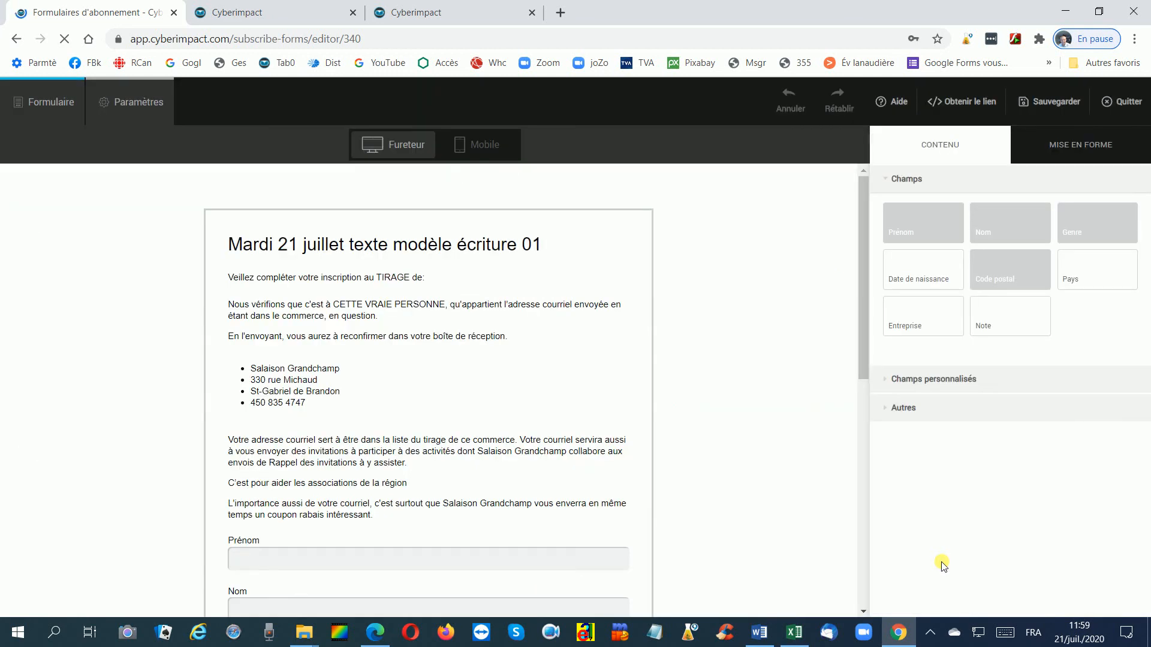
click(337, 249)
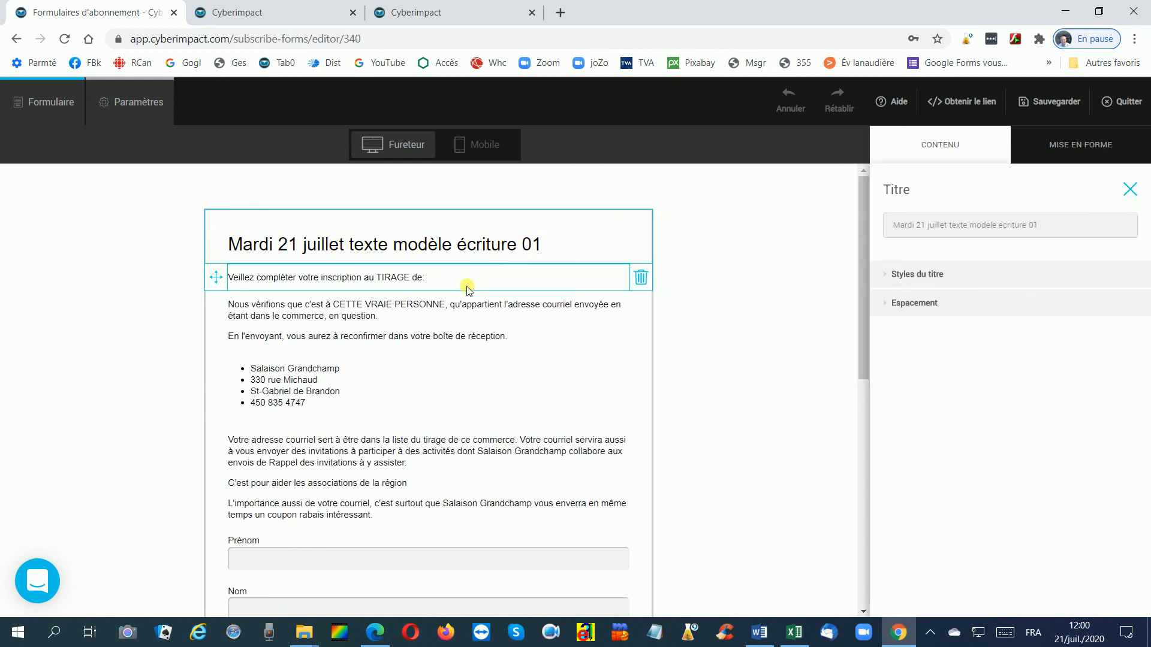
click(433, 281)
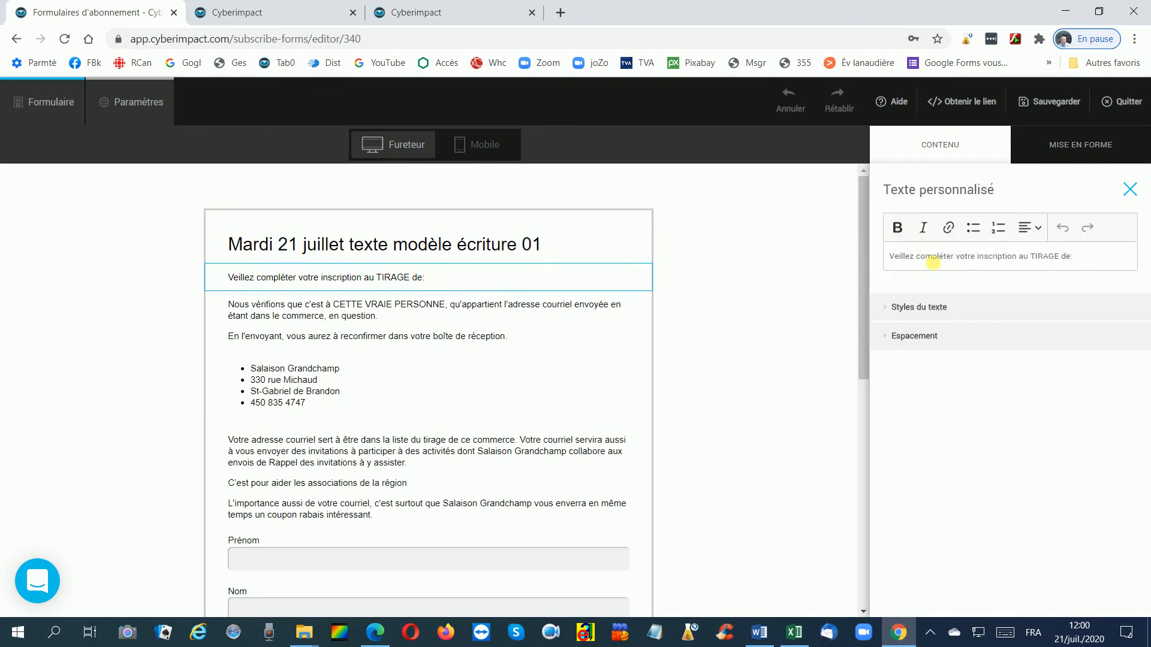
click(380, 248)
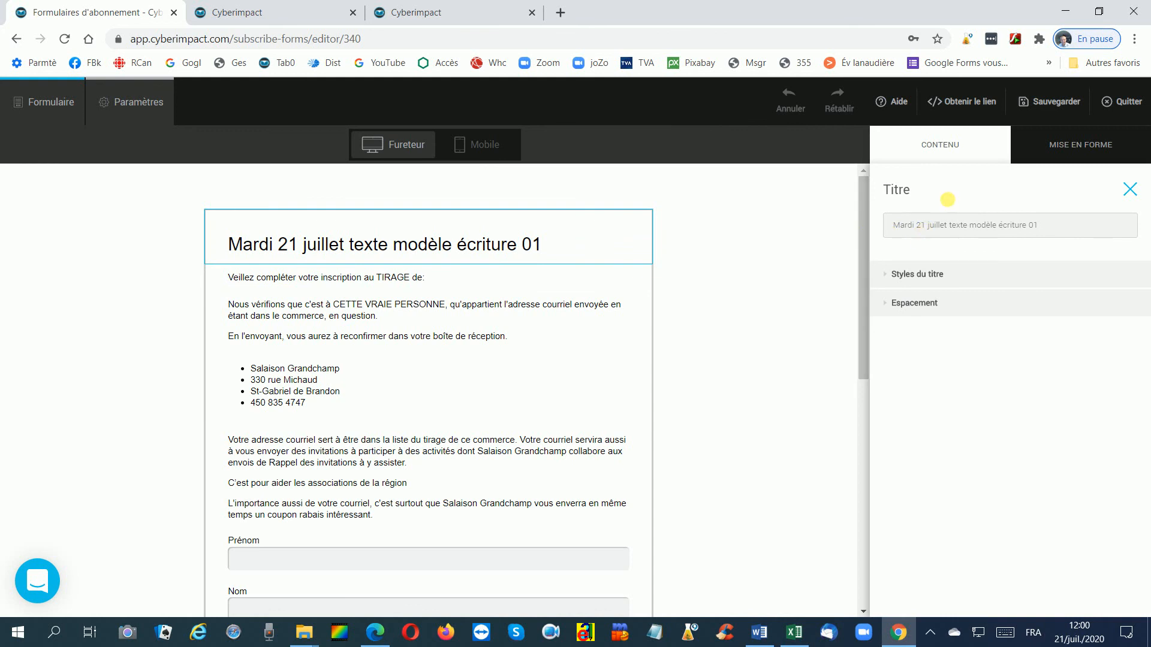
click(914, 275)
click(969, 367)
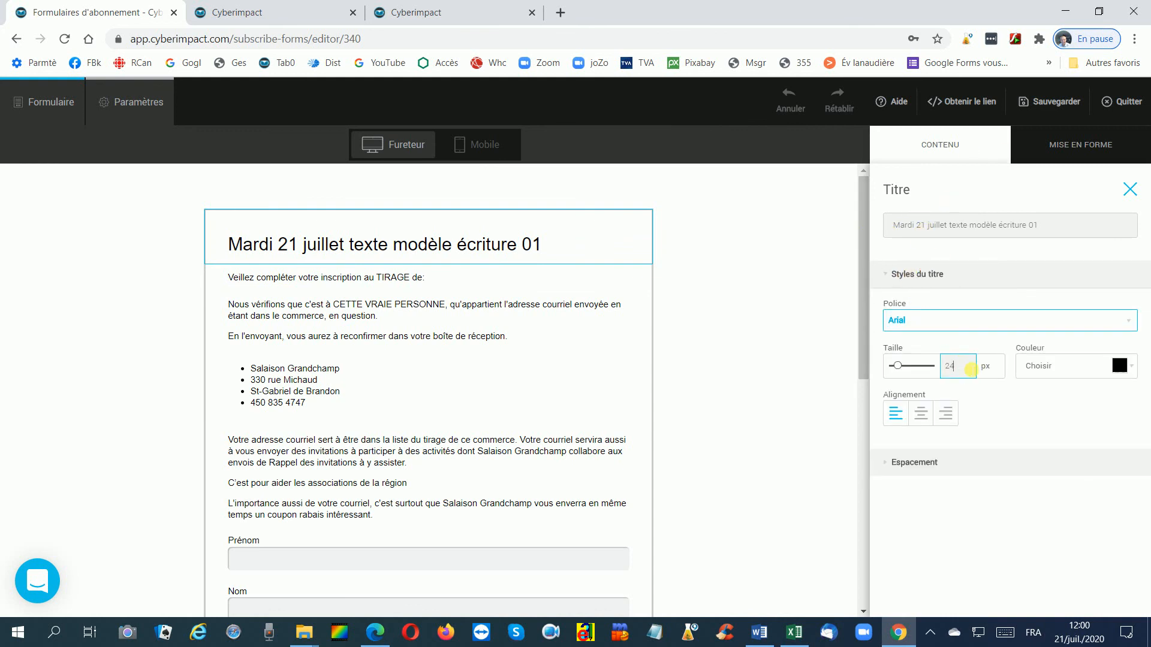
key(Down)
key(Down)
key(Down)
key(Down)
key(Down)
key(Down)
key(Down)
key(Down)
key(Down)
key(Down)
key(Down)
key(Down)
key(Down)
key(Down)
key(Down)
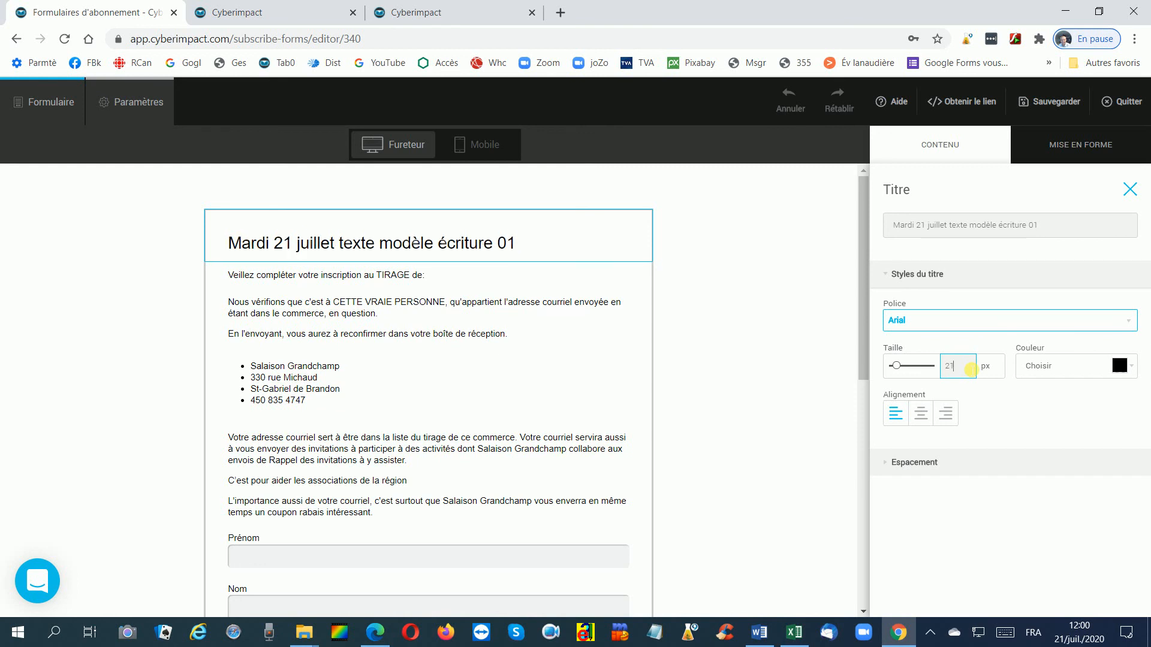
key(Down)
key(Down)
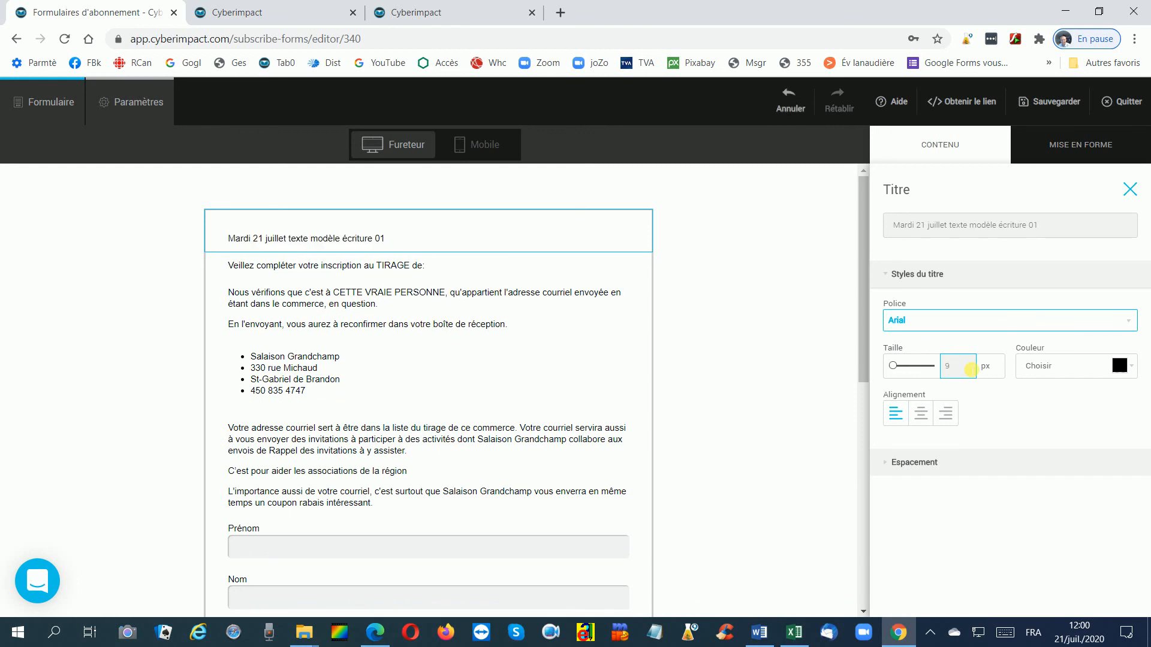
text(10)
text(9)
key(Up)
text(9)
key(Up)
Step: Make the whole text line "Veillez compléter votre inscription au TIRAGE de:" bold
click(389, 266)
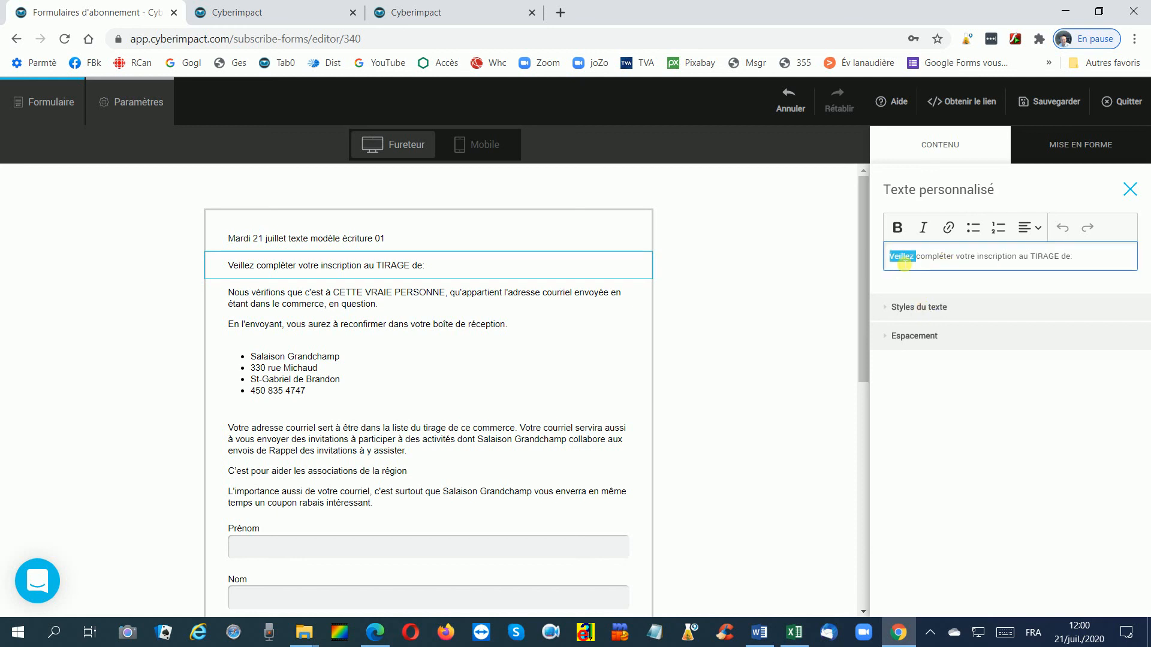
triple_click(904, 264)
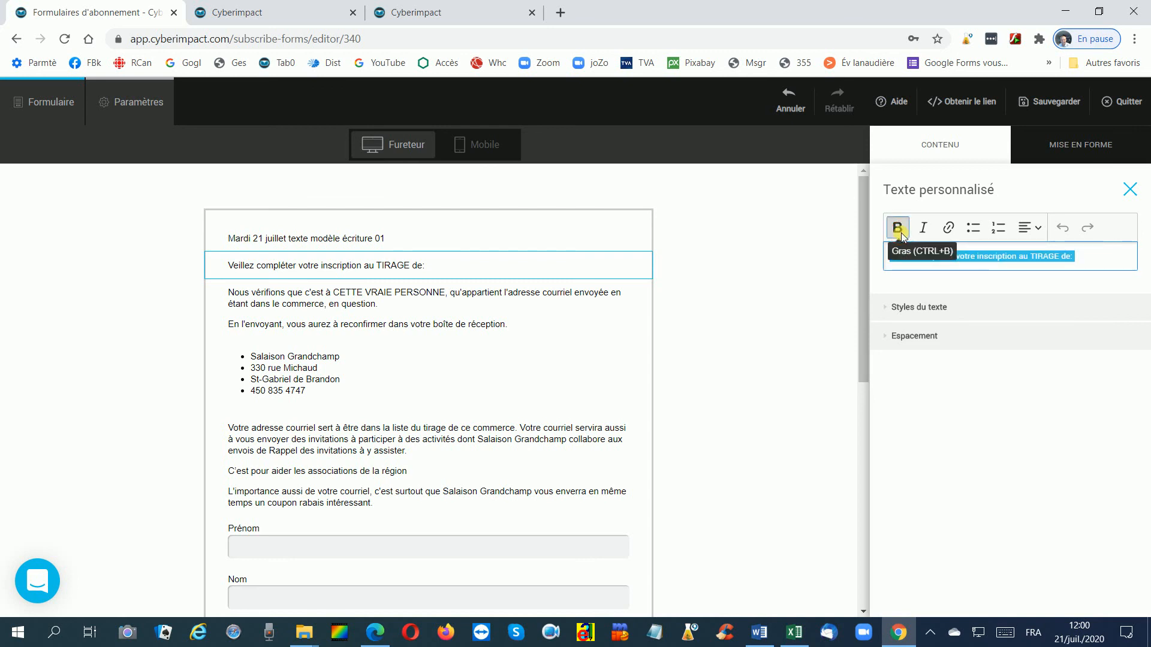
click(899, 228)
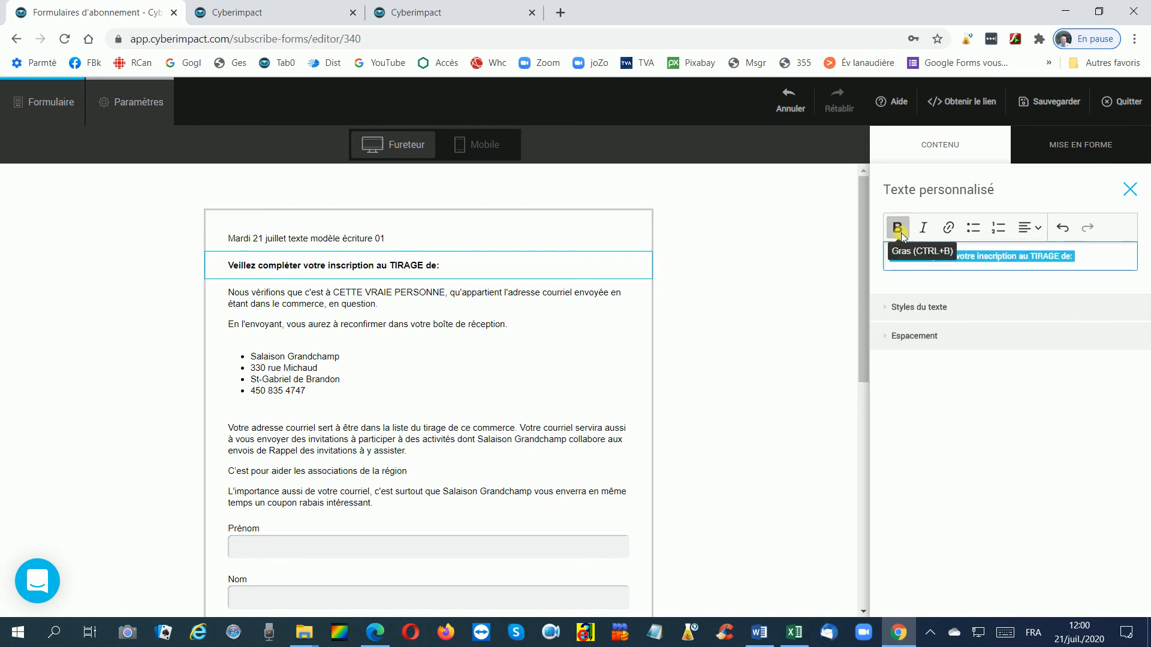
Step: Set the text size of the line "Veillez compléter votre inscription au TIRAGE de:" to 16 px
click(923, 308)
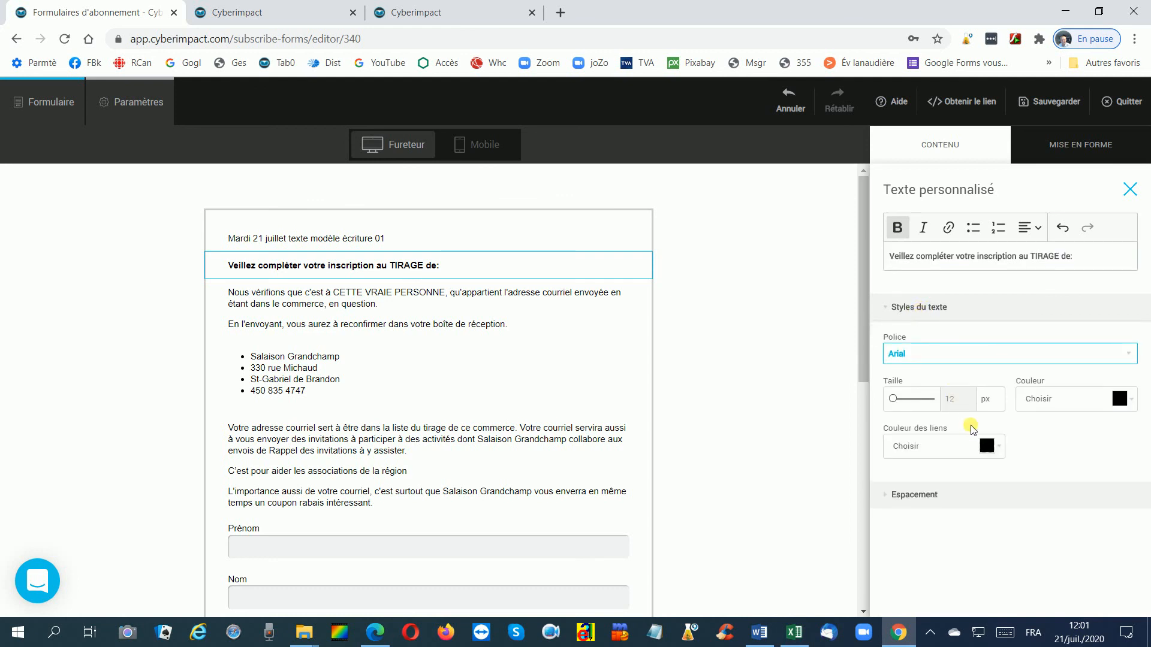
click(968, 404)
key(Up)
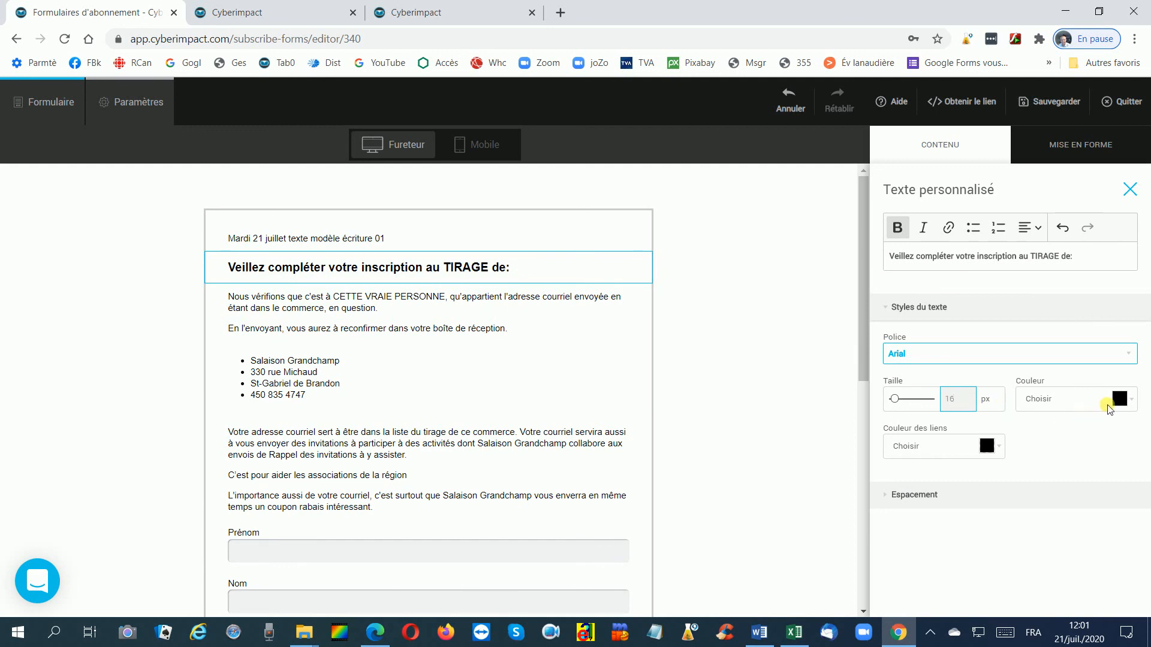
Step: Make the words "CETTE VRAIE PERSONNE" bold in the "Nous vérifions que c'est à" text block
click(439, 322)
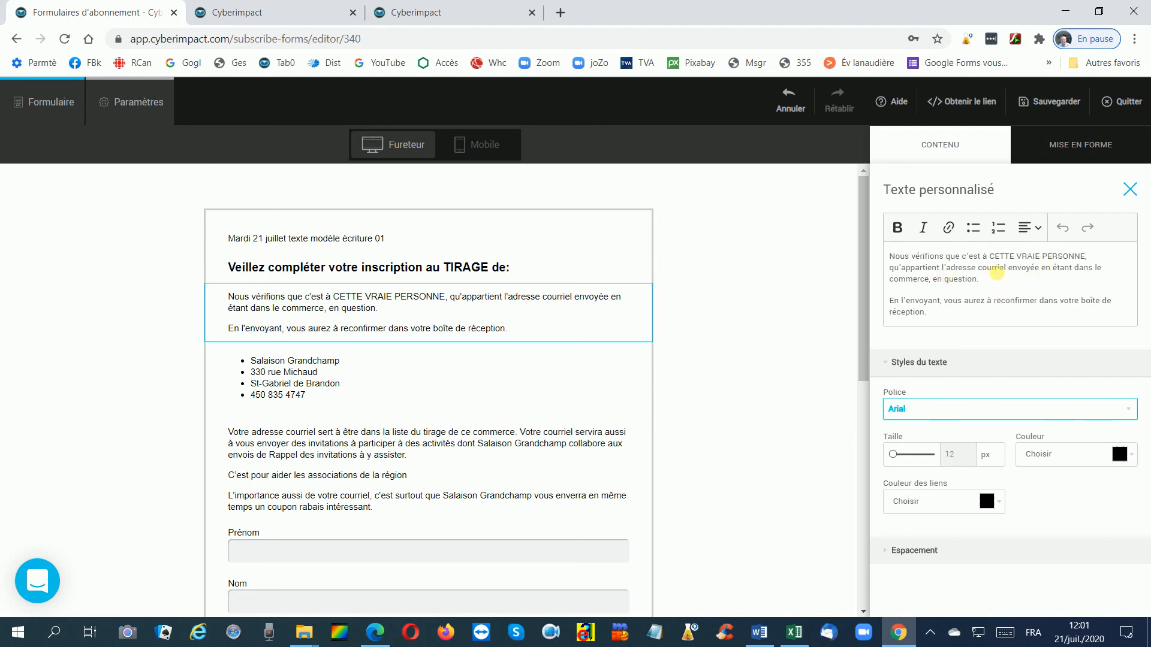
double_click(1001, 259)
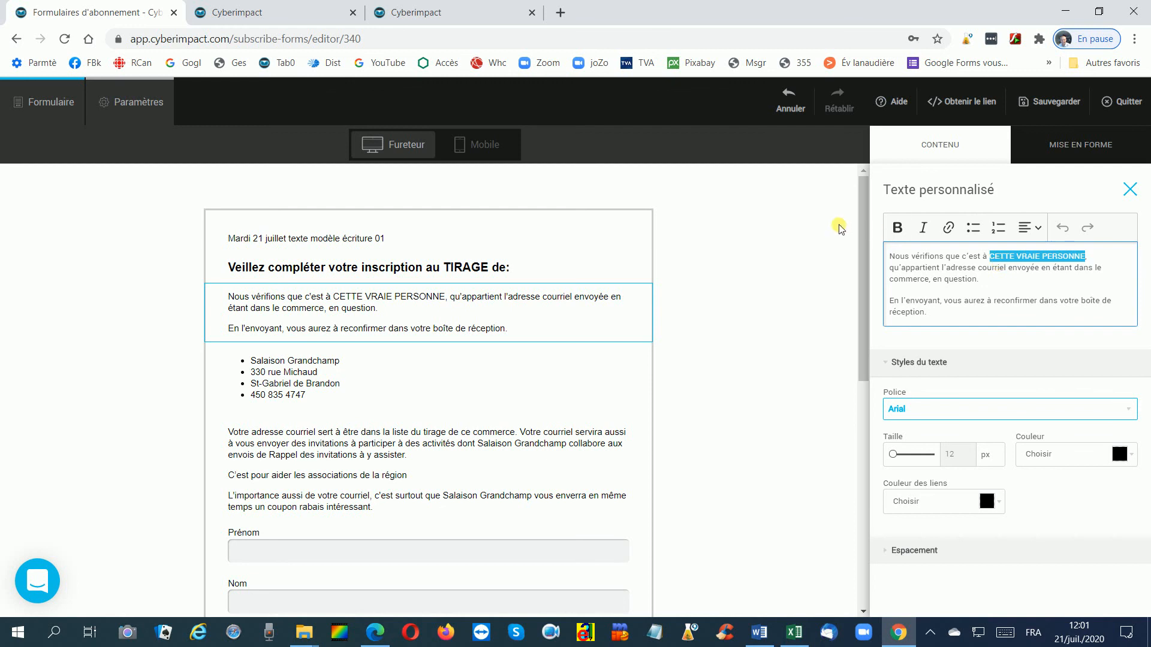
click(895, 229)
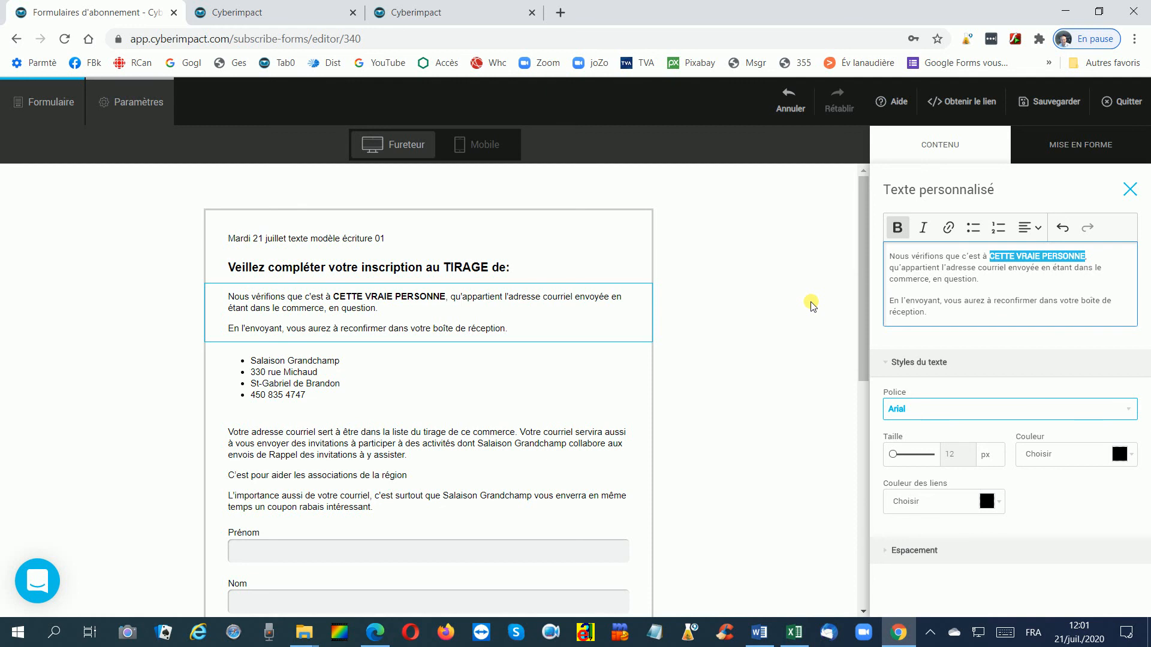
Step: Set the text size of the "Nous vérifions que c'est à CETTE VRAIE PERSONNE" block to 16 px and close its settings
click(966, 457)
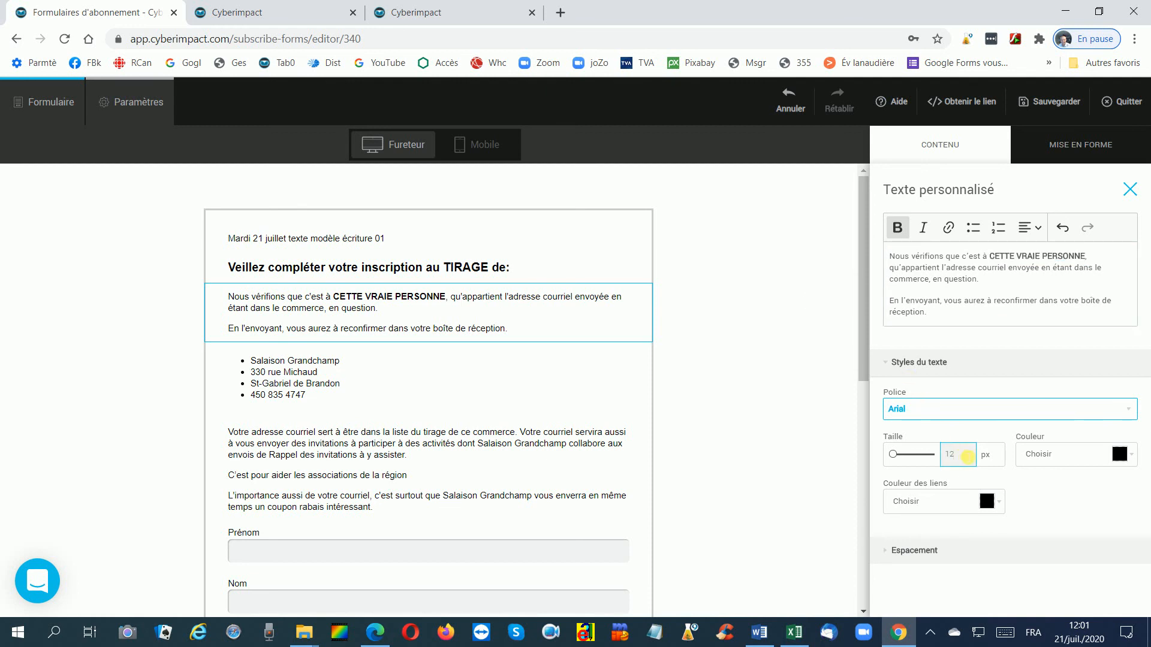
scroll(968, 456, up, 1)
scroll(968, 457, down, 2)
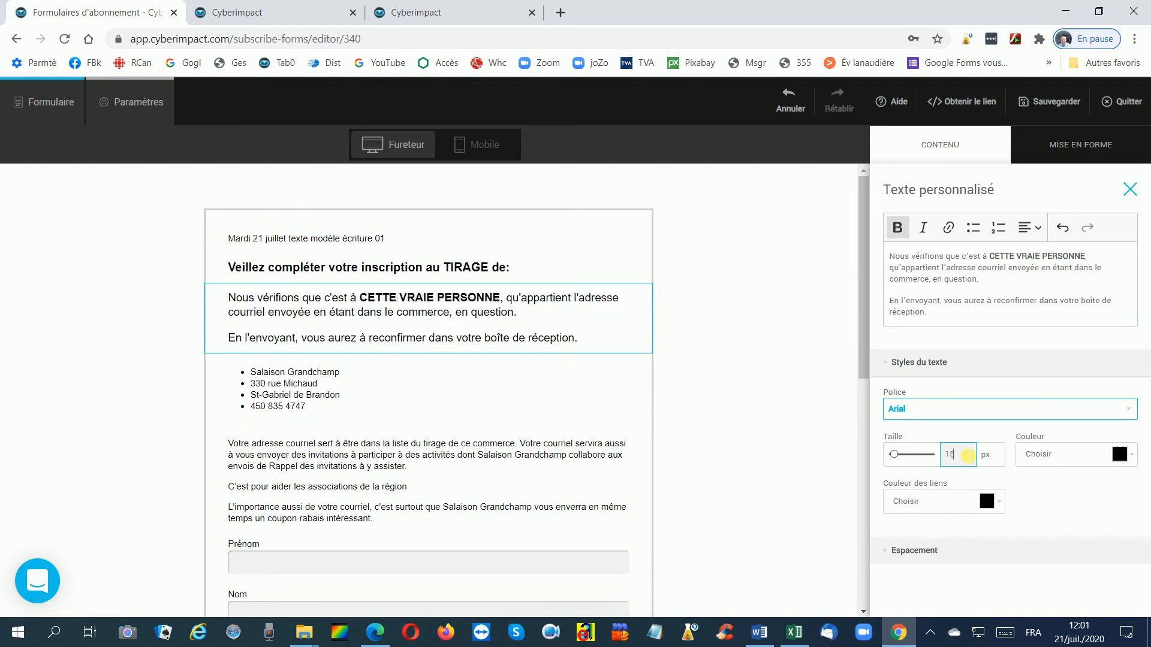
scroll(968, 456, up, 1)
scroll(968, 456, down, 1)
click(689, 375)
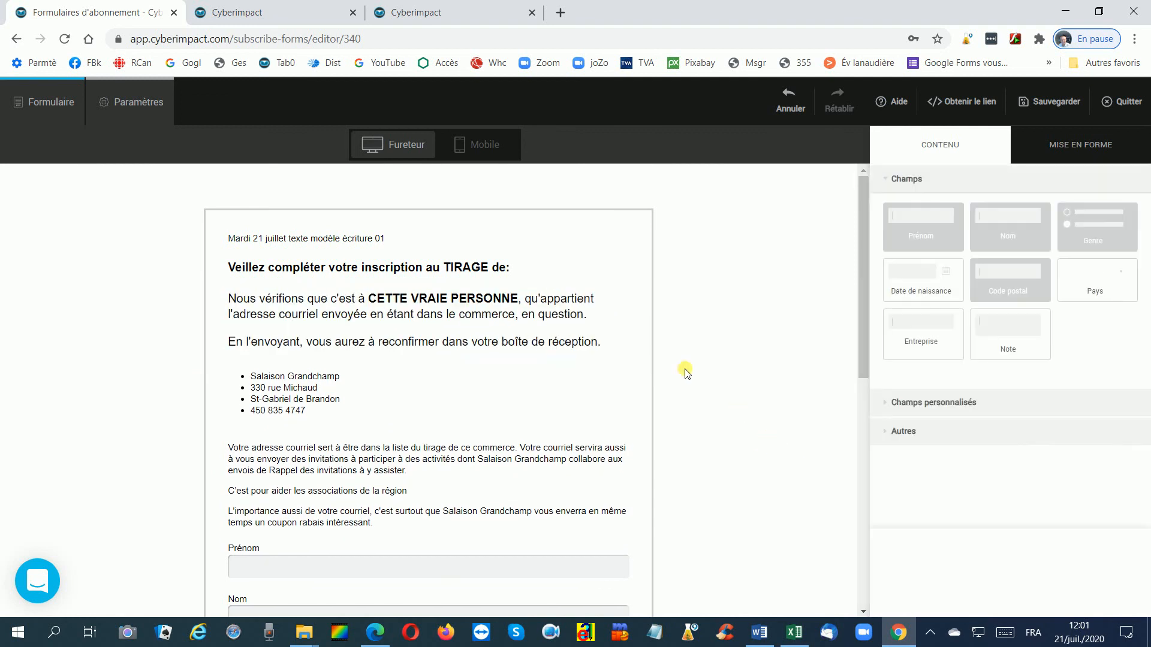
Step: Remove the bold from the line "Veillez compléter votre inscription au TIRAGE de:" and make only the word "TIRAGE" bold
click(435, 271)
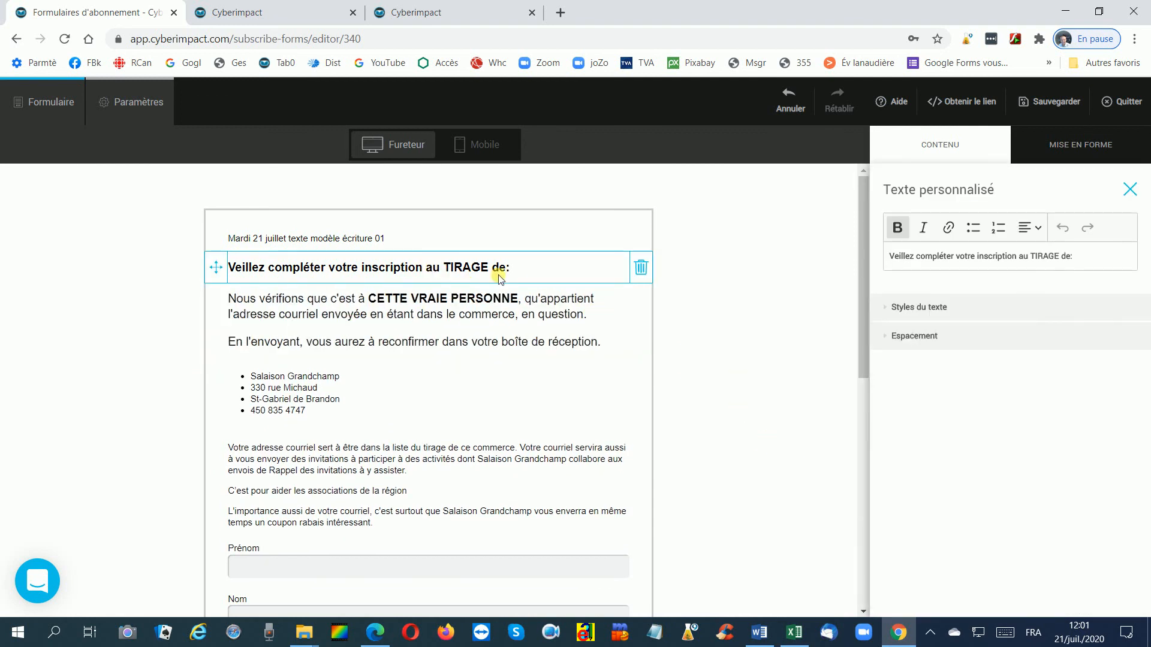
triple_click(920, 261)
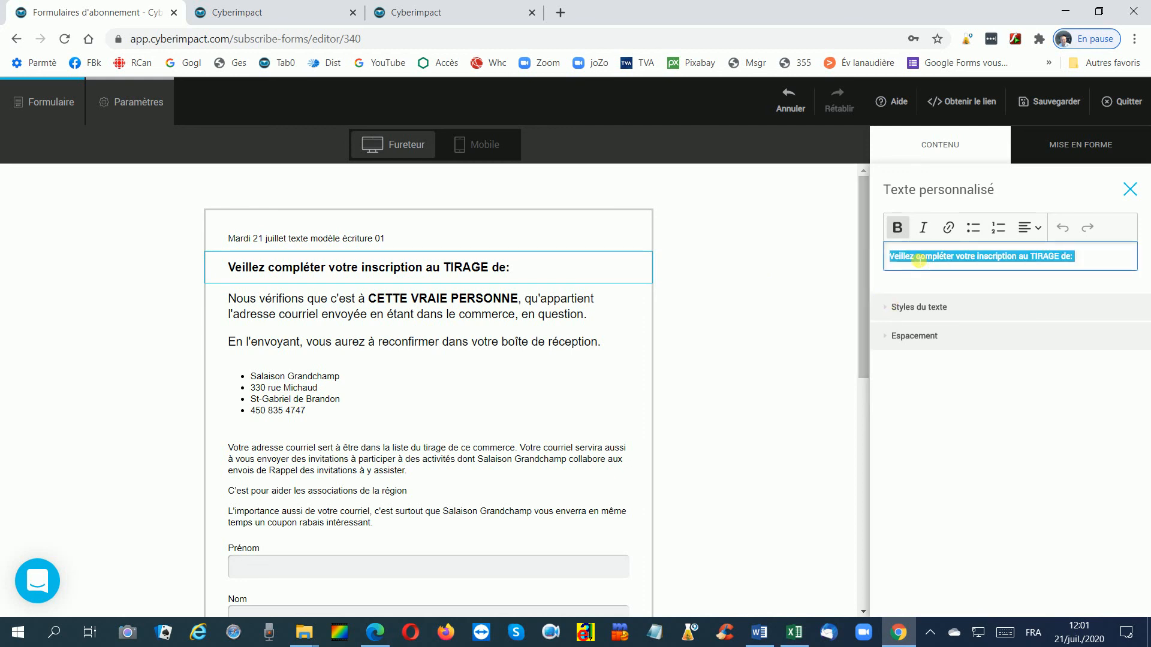
click(898, 229)
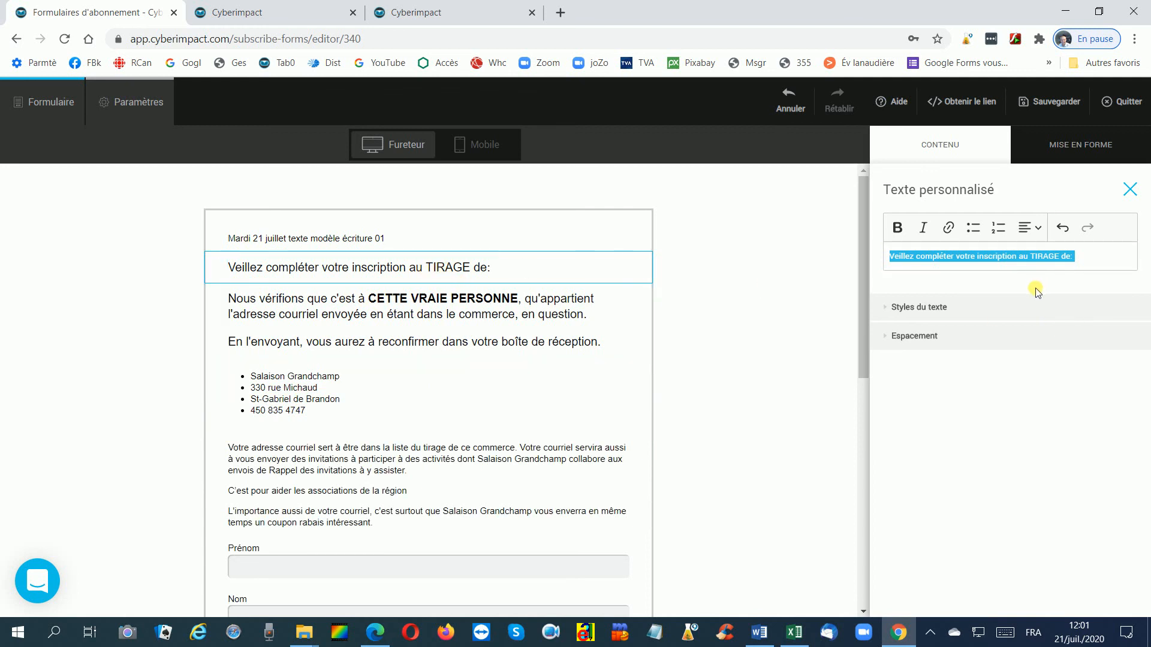
click(995, 258)
double_click(1045, 258)
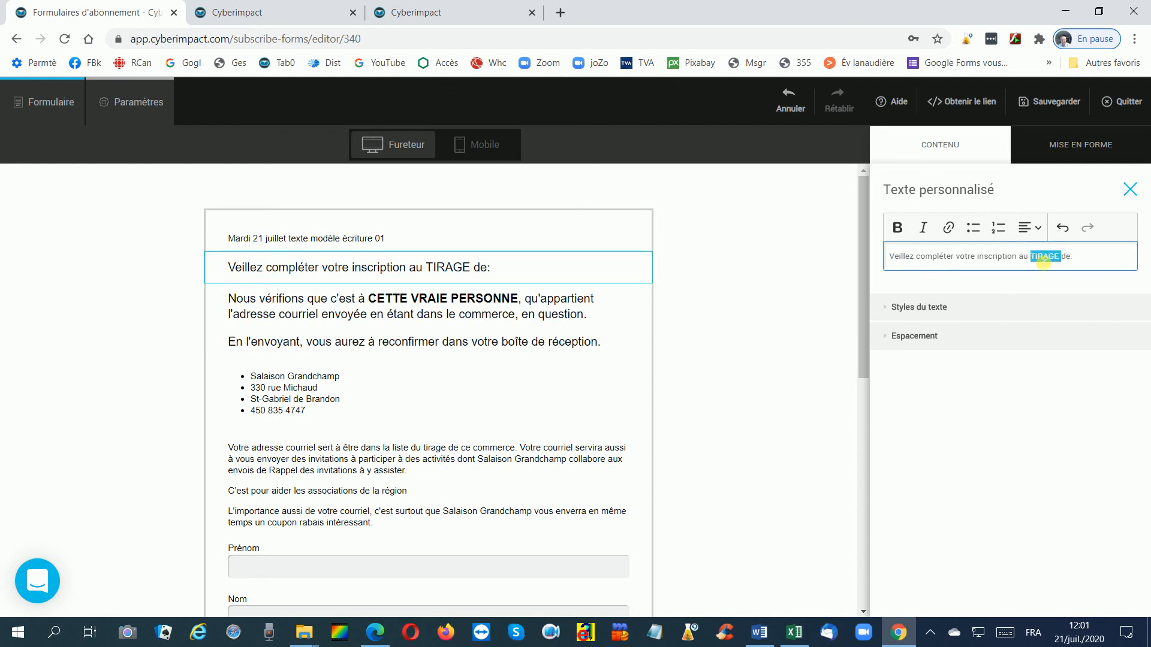
click(899, 228)
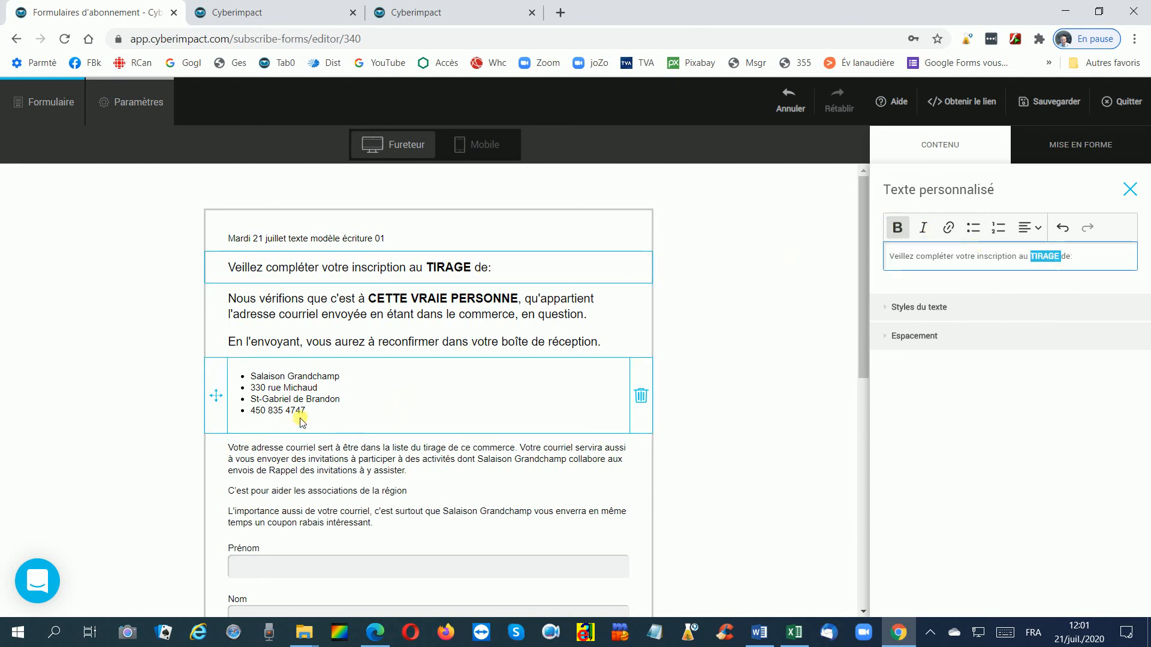
Step: Set the text size of the bulleted list with the business's contact details to 16 px and close its settings
click(313, 405)
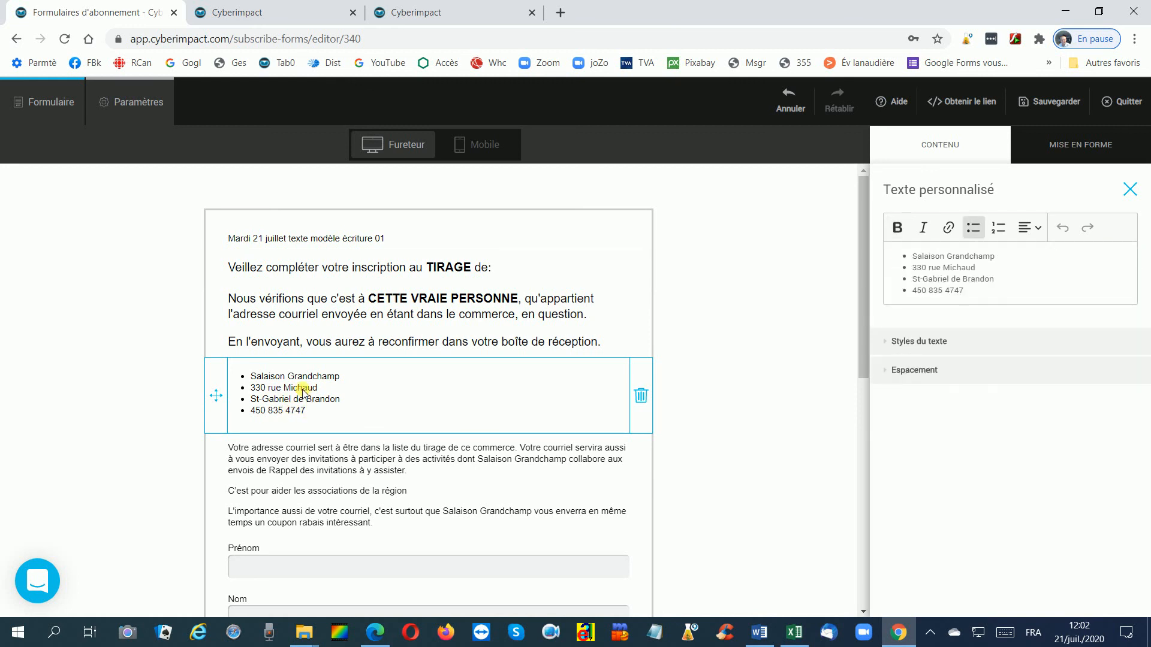
click(917, 342)
click(972, 437)
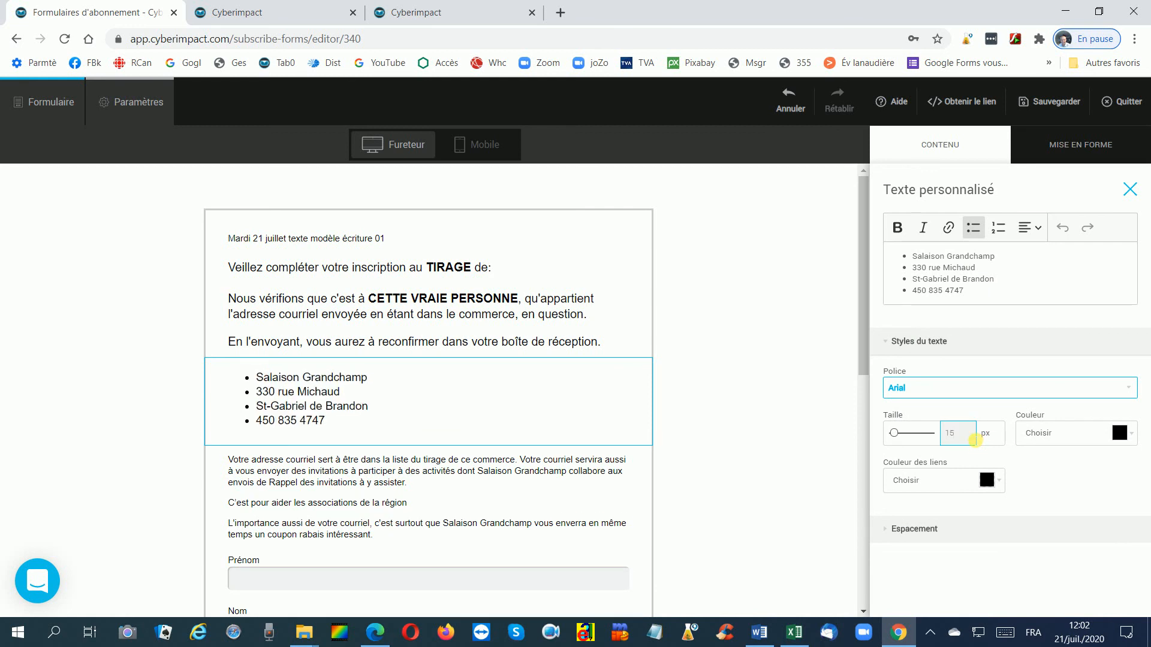
key(Up)
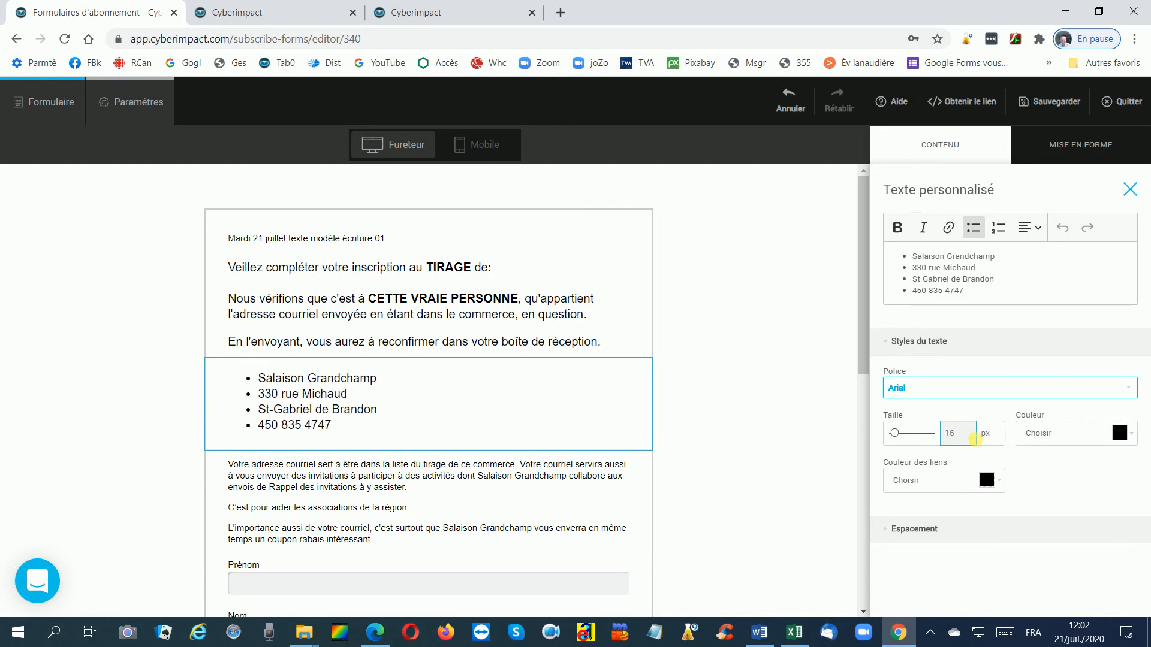
click(831, 413)
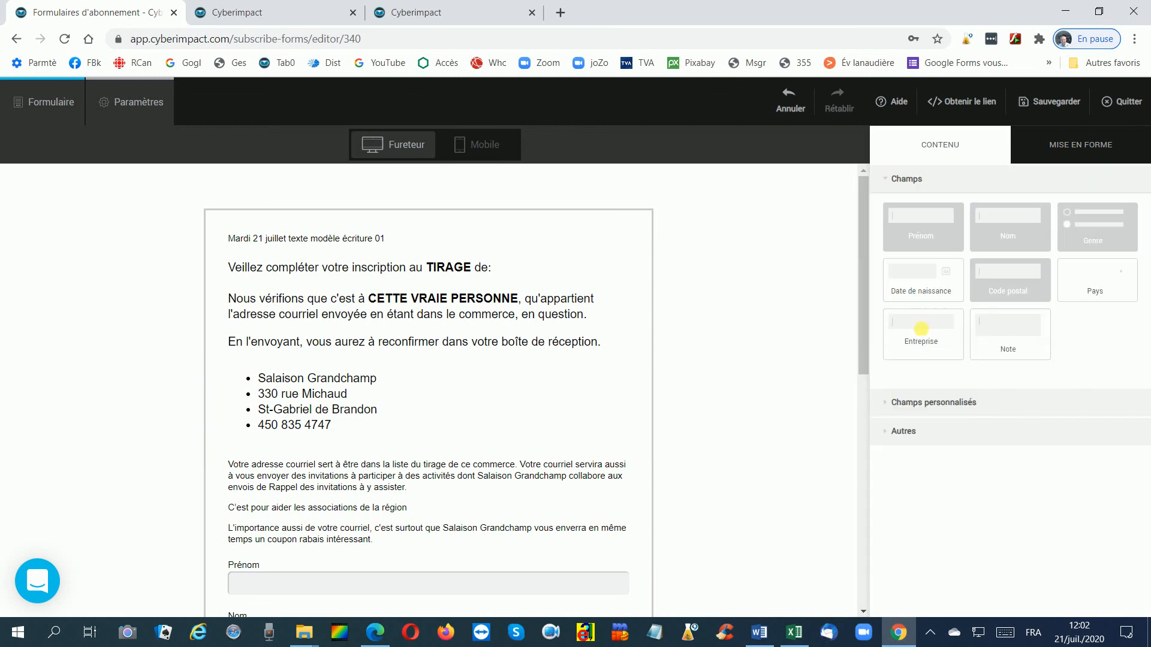
Step: Try the Bree Serif font on the line "Veillez compléter votre inscription au TIRAGE de:"
click(387, 304)
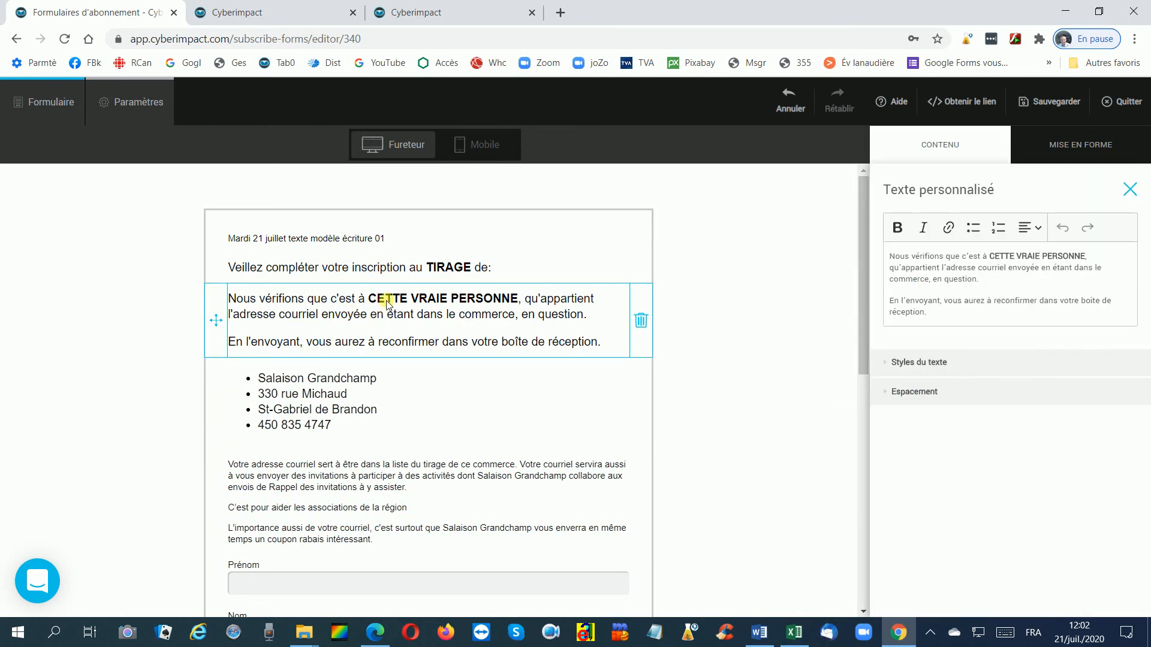
click(547, 261)
click(934, 307)
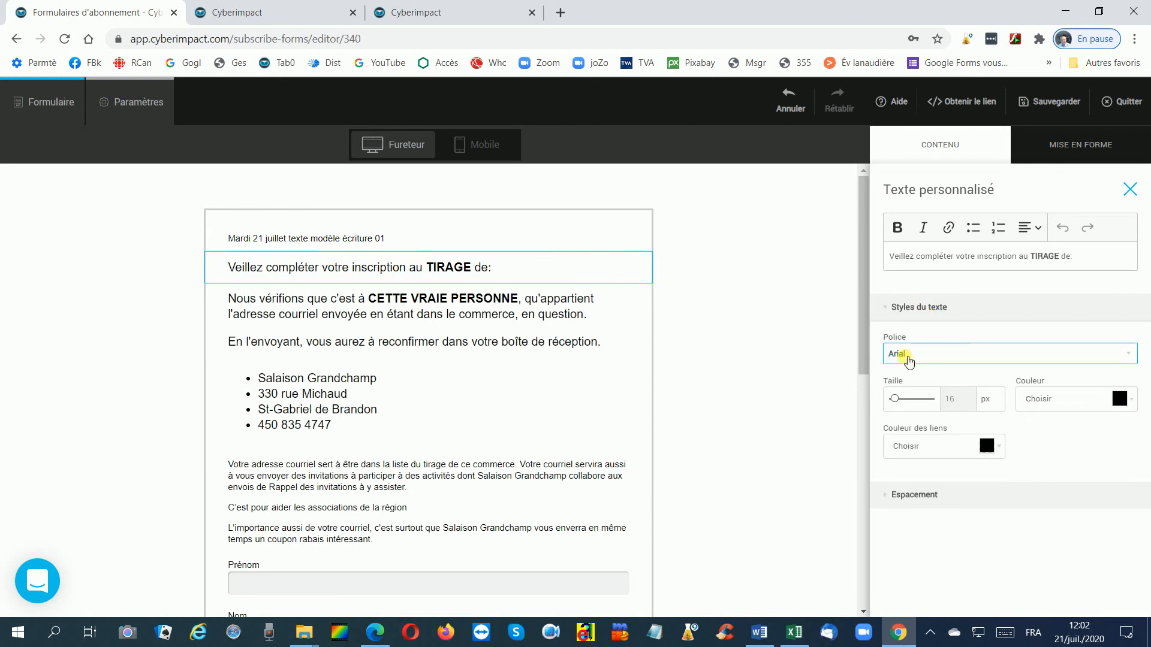
click(908, 358)
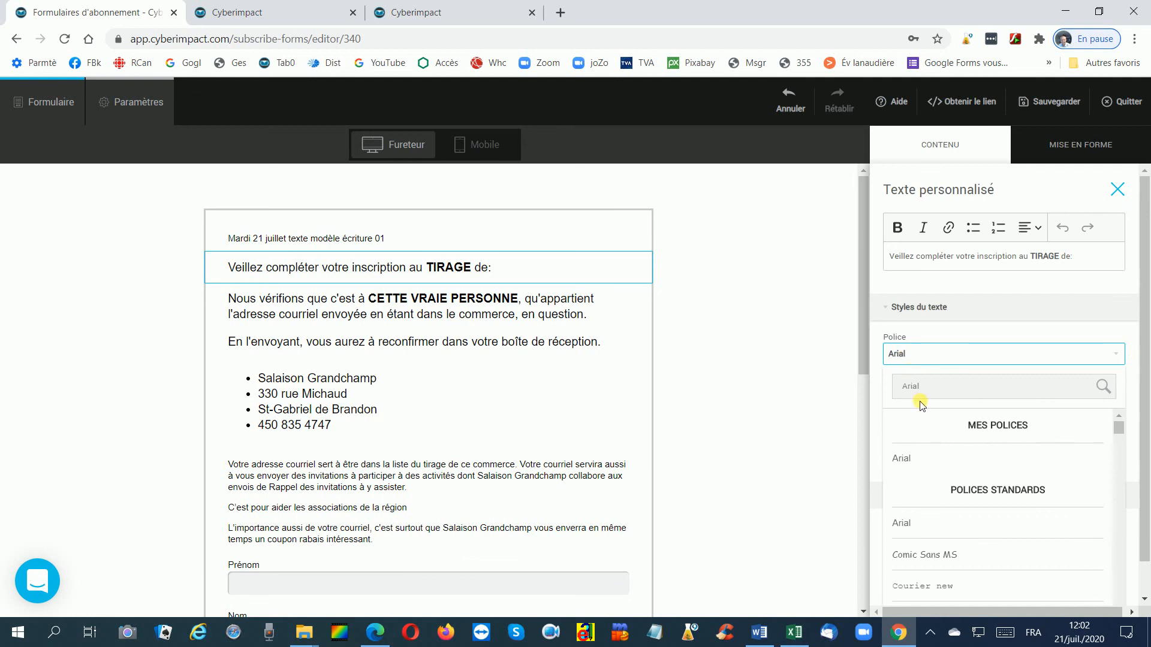
scroll(939, 570, down, 3)
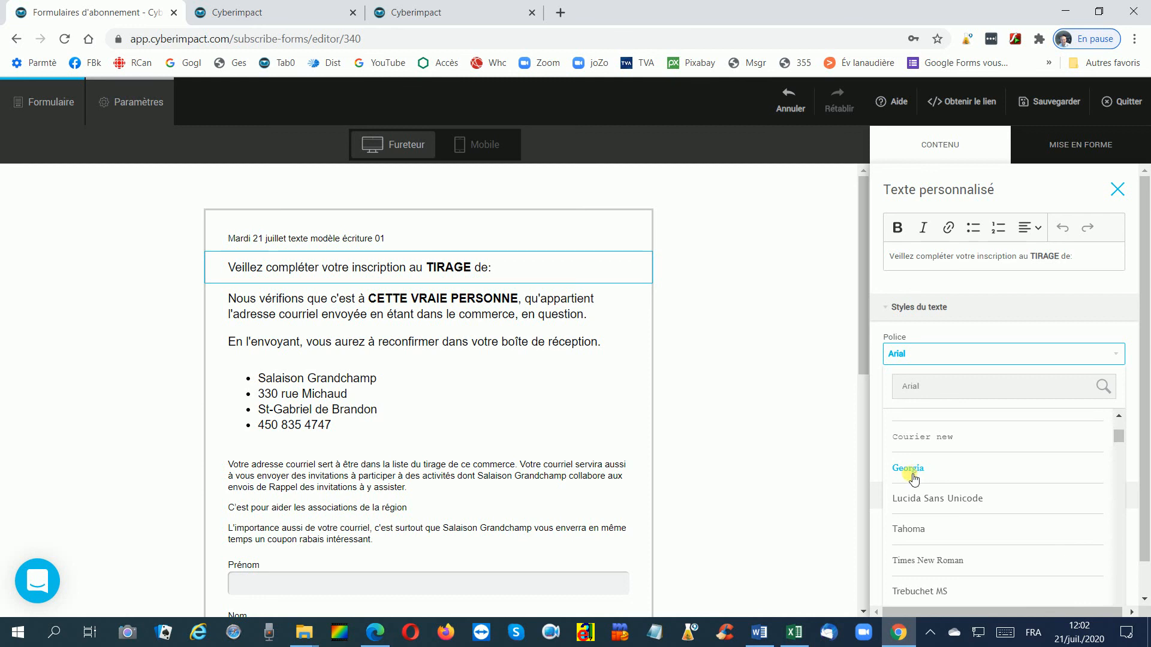
scroll(913, 477, down, 2)
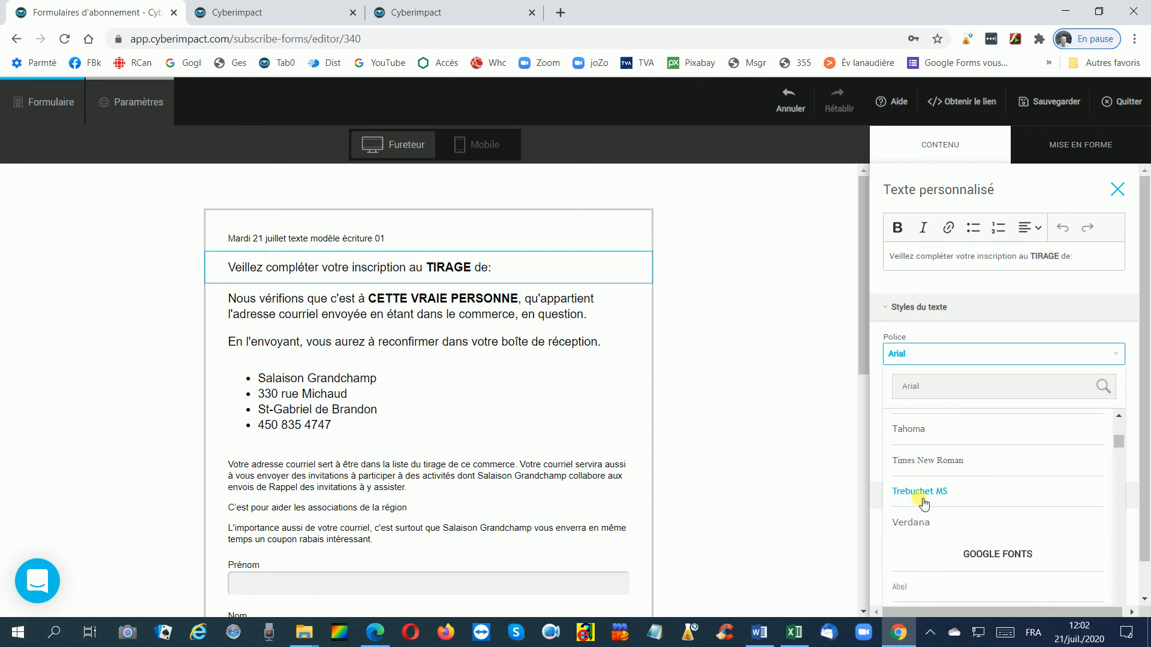
scroll(924, 503, down, 4)
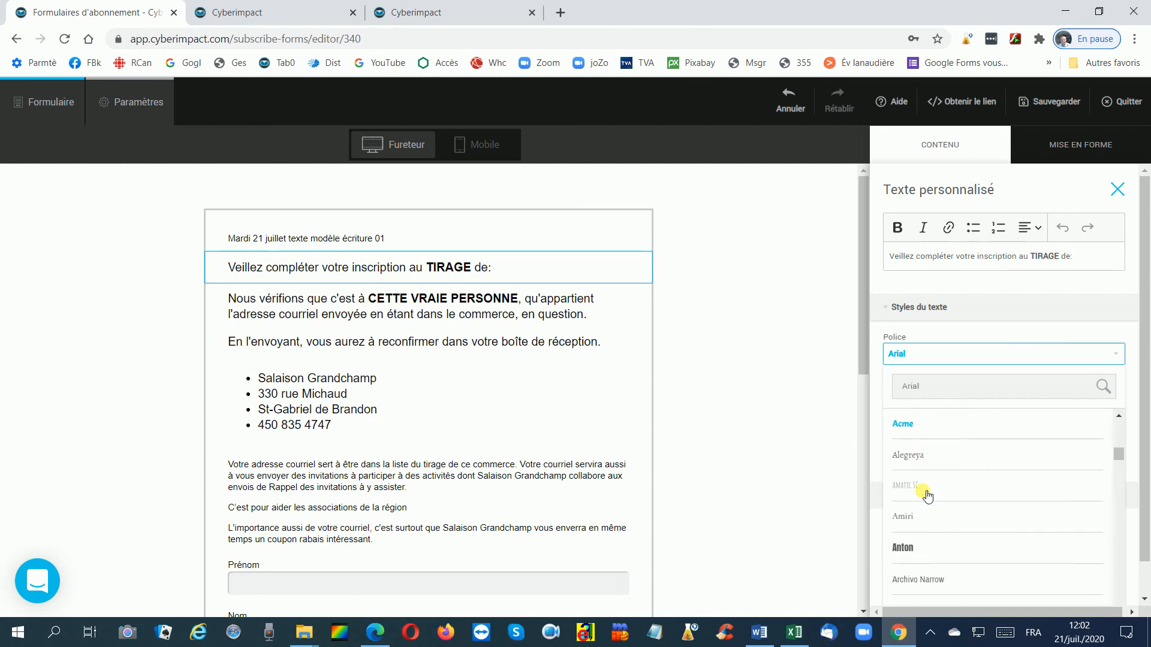
scroll(926, 494, down, 3)
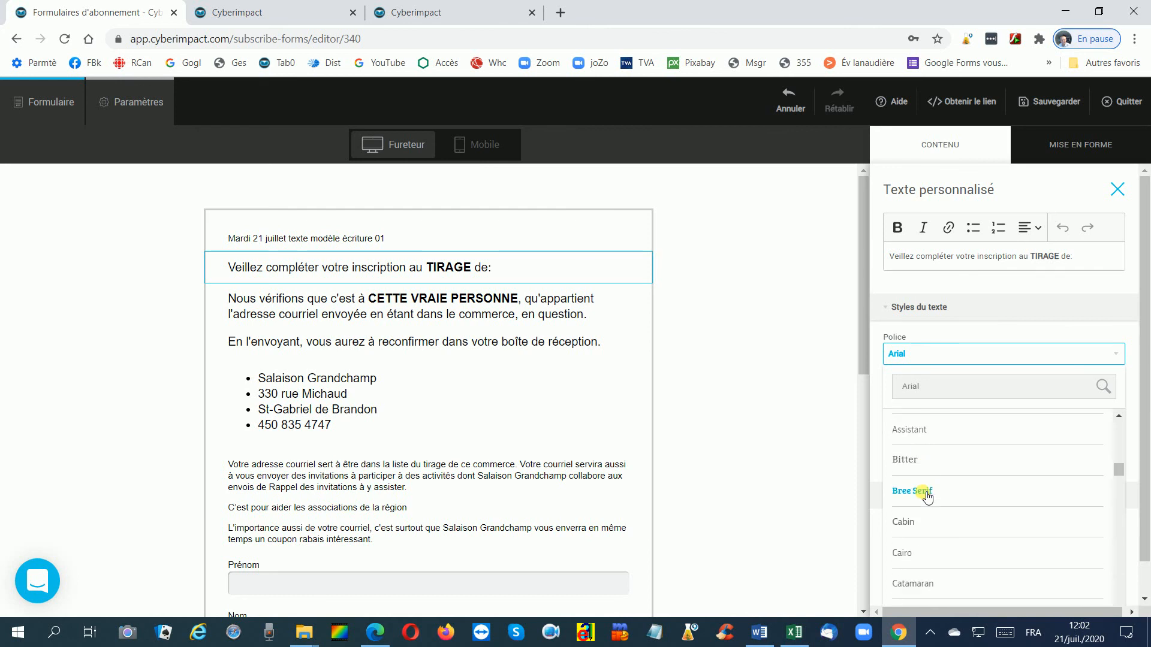
click(928, 495)
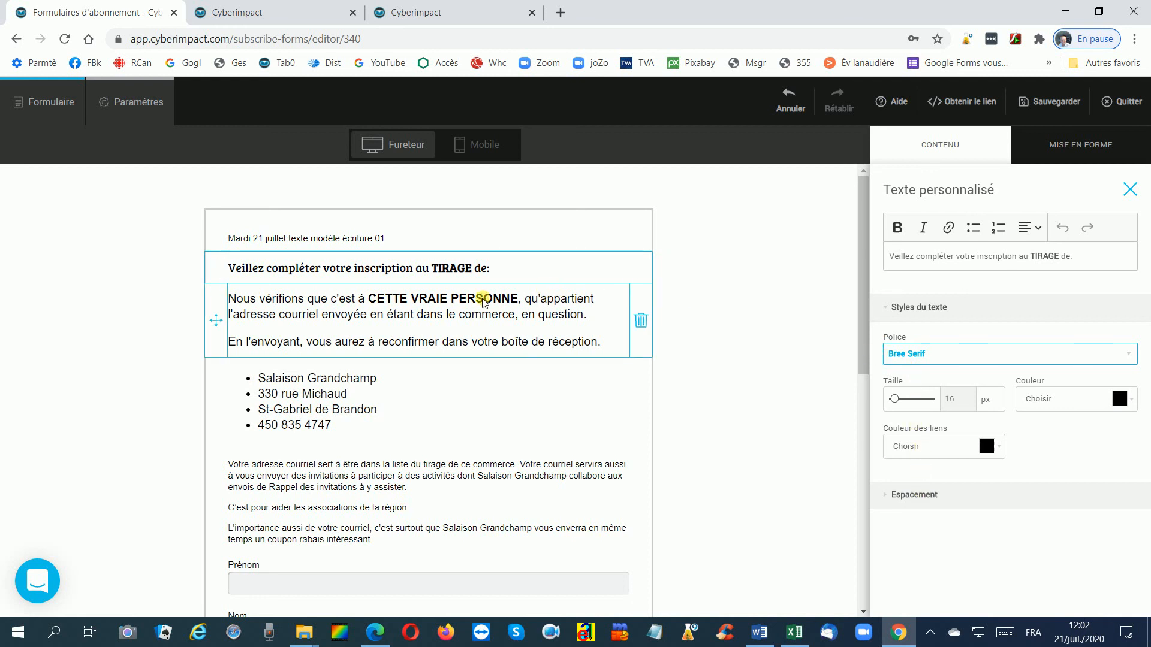
Step: Try the Comic Sans MS font on the "Veillez compléter votre inscription au TIRAGE de:" line
click(914, 360)
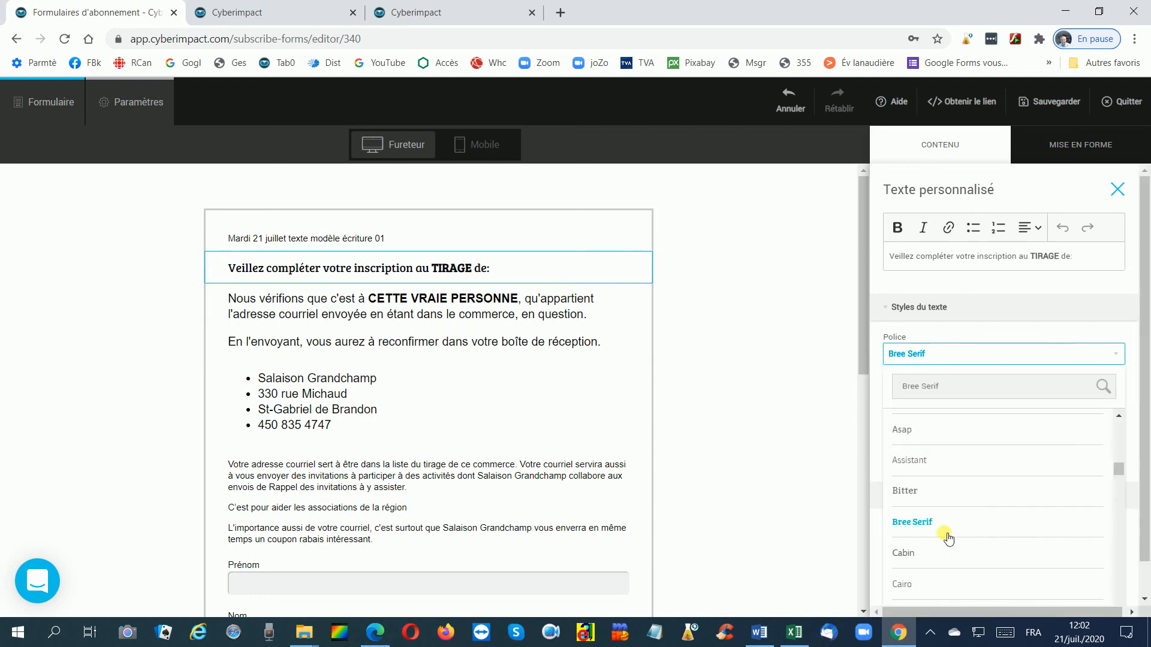
scroll(941, 528, up, 5)
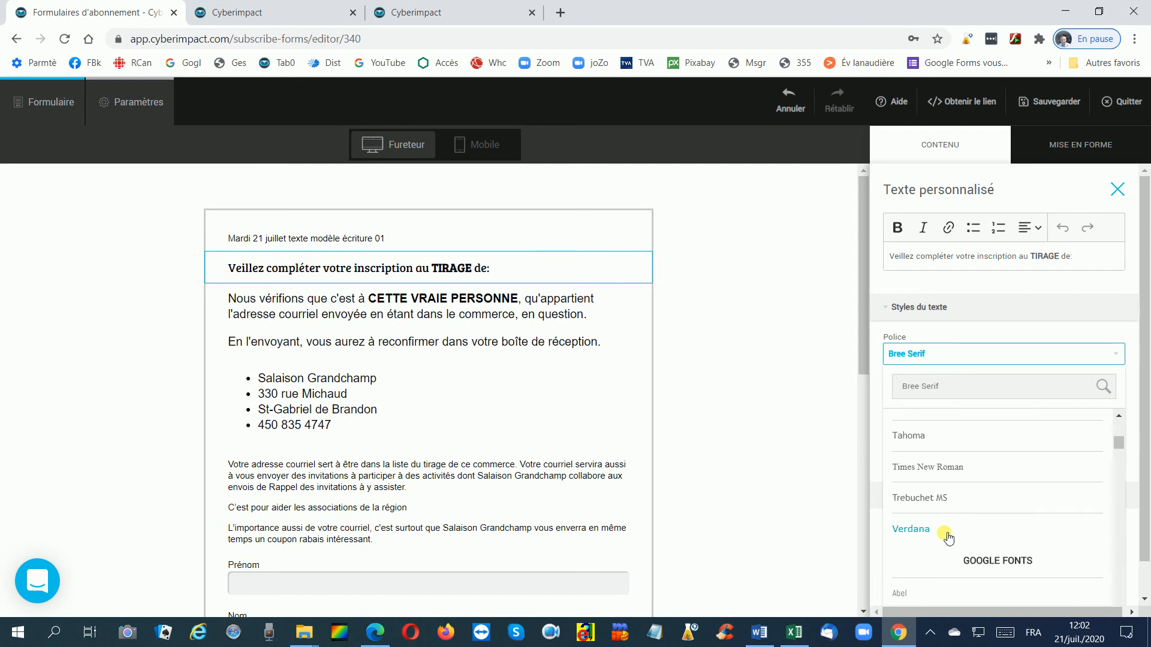
scroll(946, 535, up, 3)
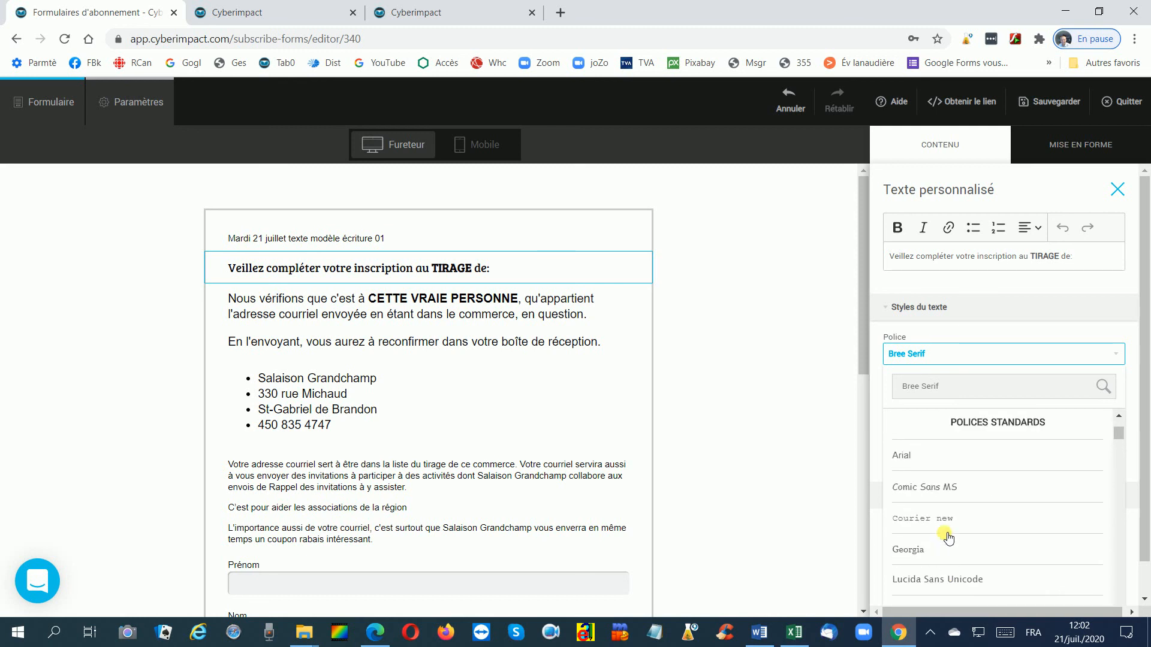
double_click(927, 490)
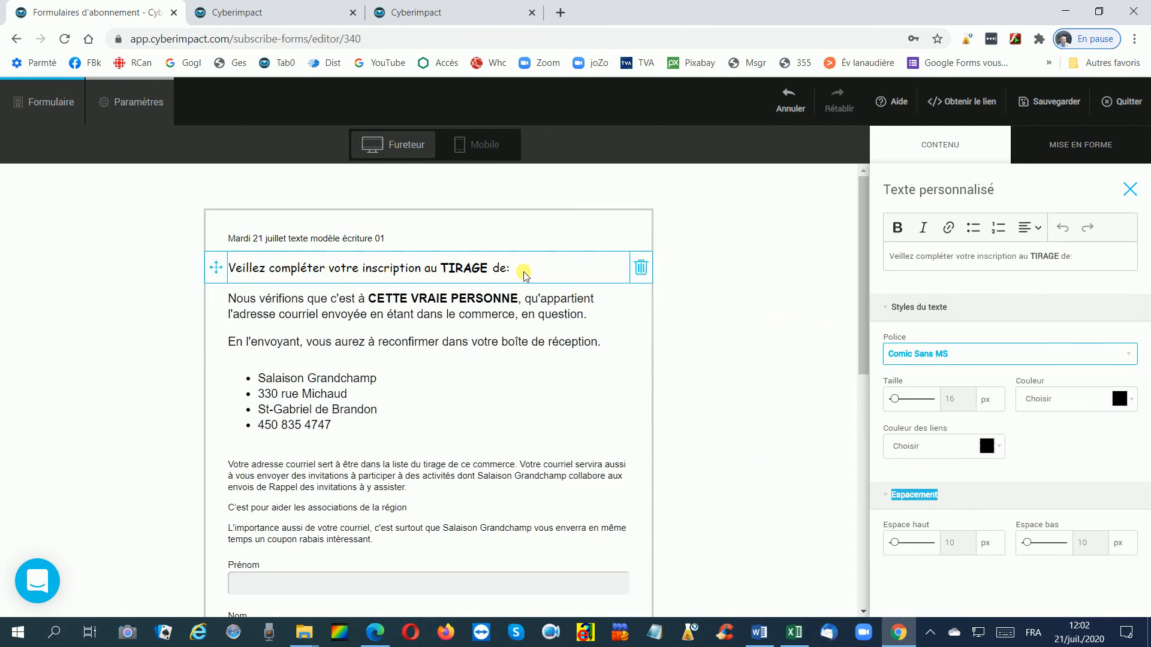
Step: Set the font of the line "Veillez compléter votre inscription au TIRAGE de:" to Georgia
click(921, 354)
scroll(932, 393, down, 2)
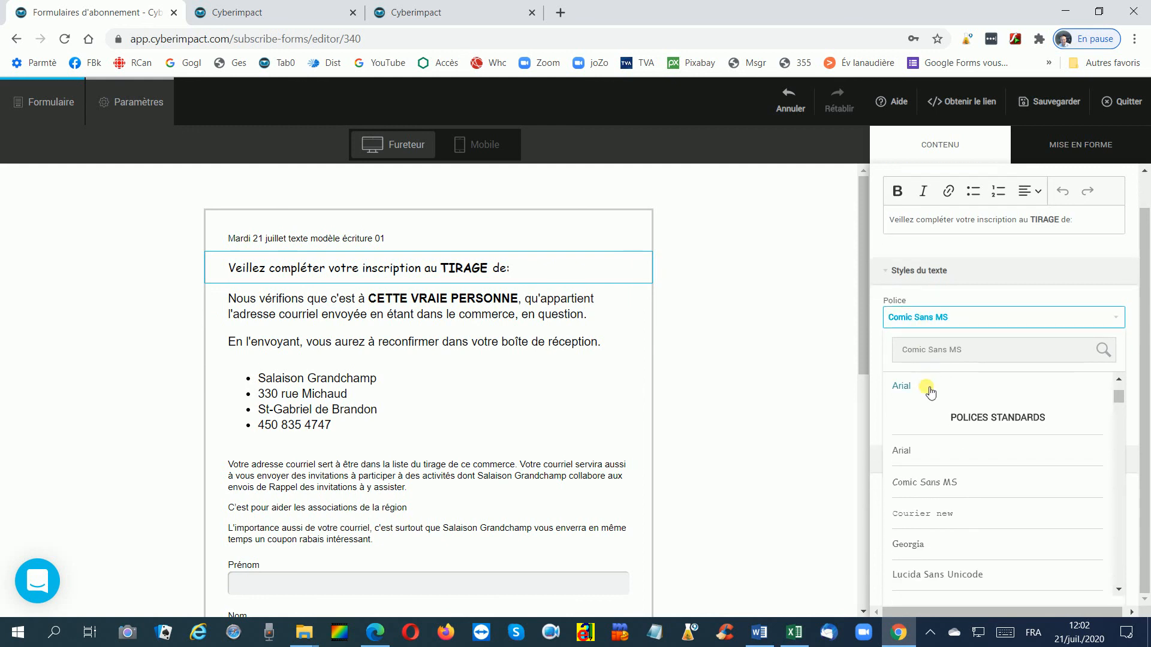
scroll(930, 408, down, 1)
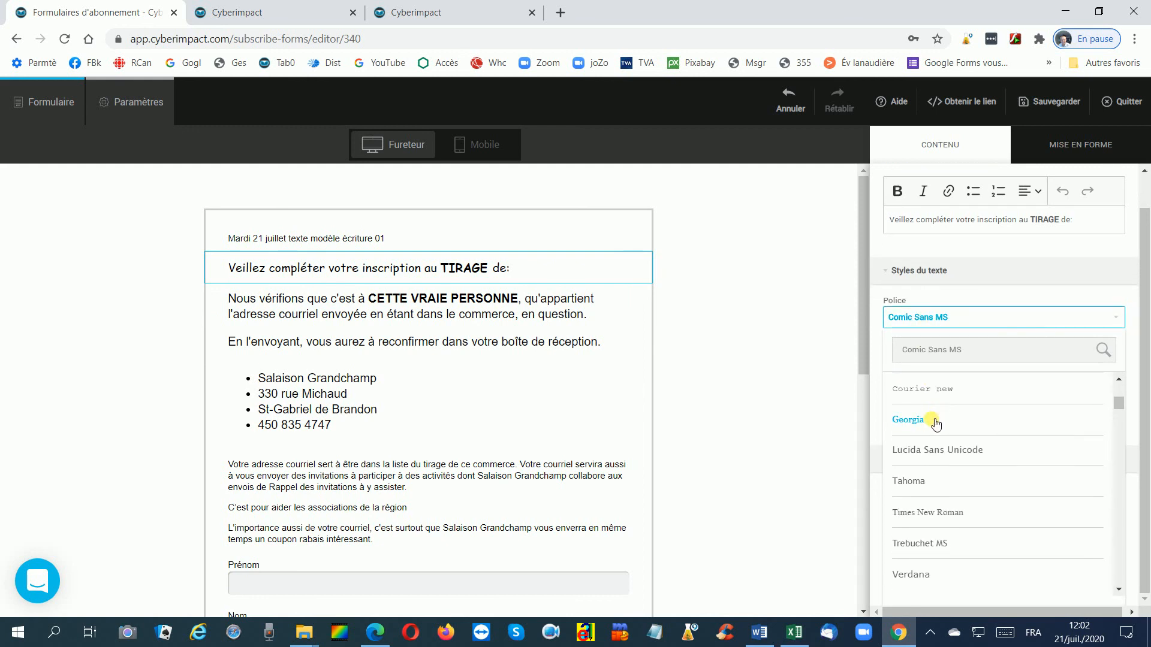
click(936, 423)
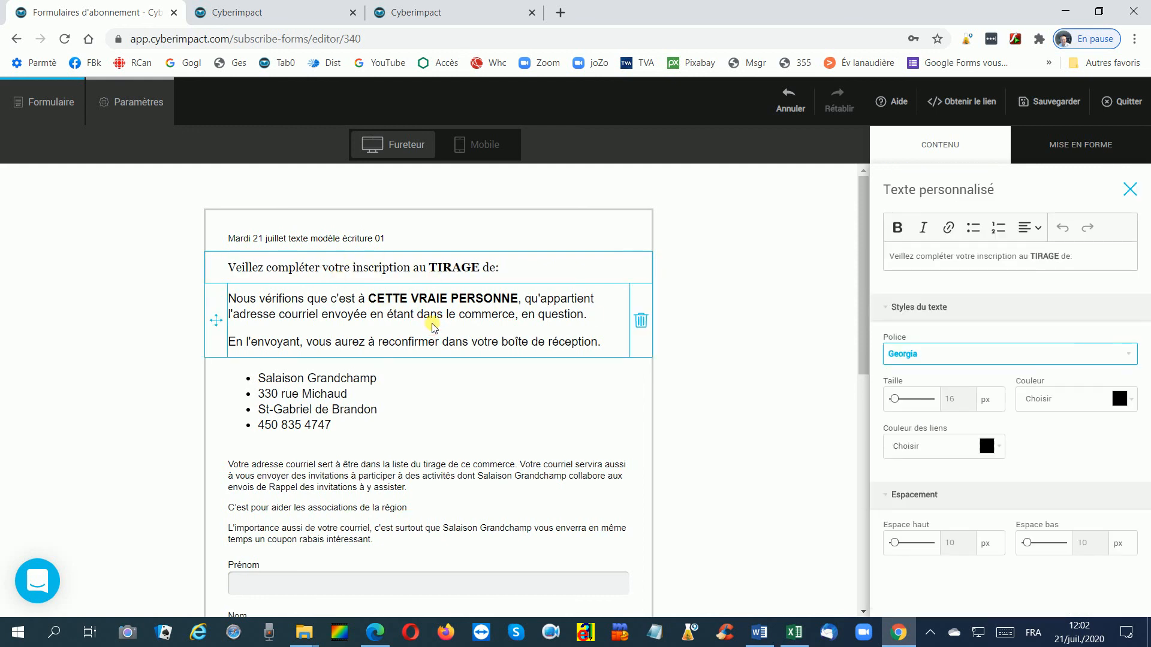
Step: Set the font of the "Nous vérifions que c'est à CETTE VRAIE PERSONNE" text block to Georgia
click(432, 323)
click(904, 410)
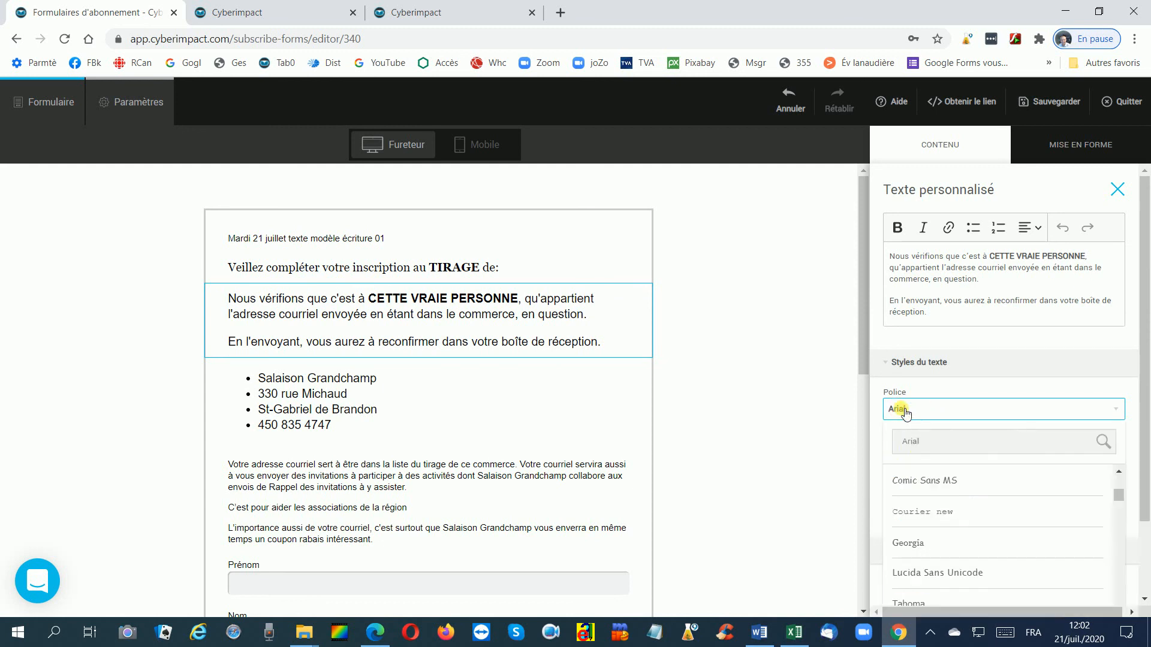
scroll(909, 513, down, 2)
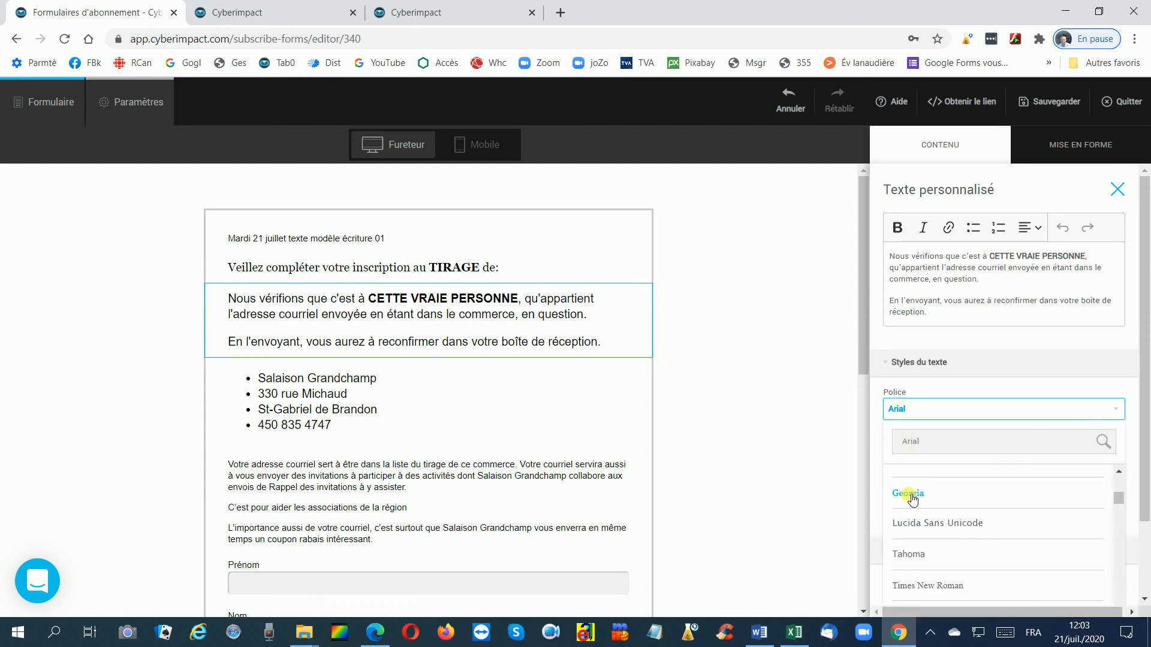
click(908, 493)
scroll(363, 392, down, 1)
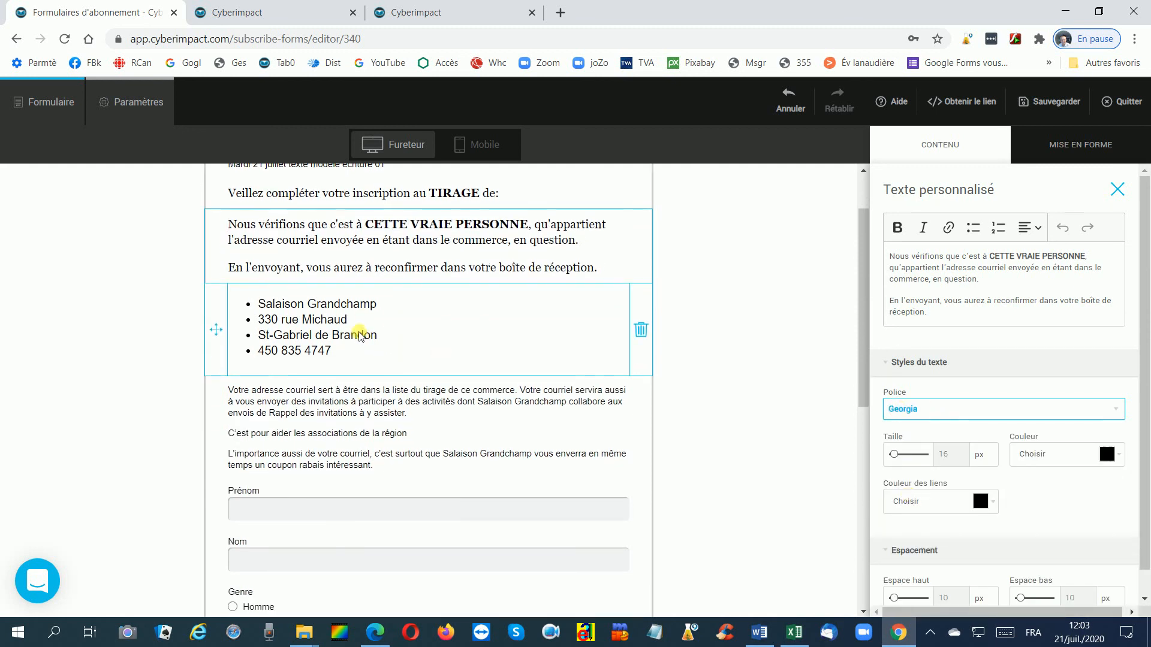
Step: Set the font of the bulleted Salaison Grandchamp contact list to Georgia
click(450, 334)
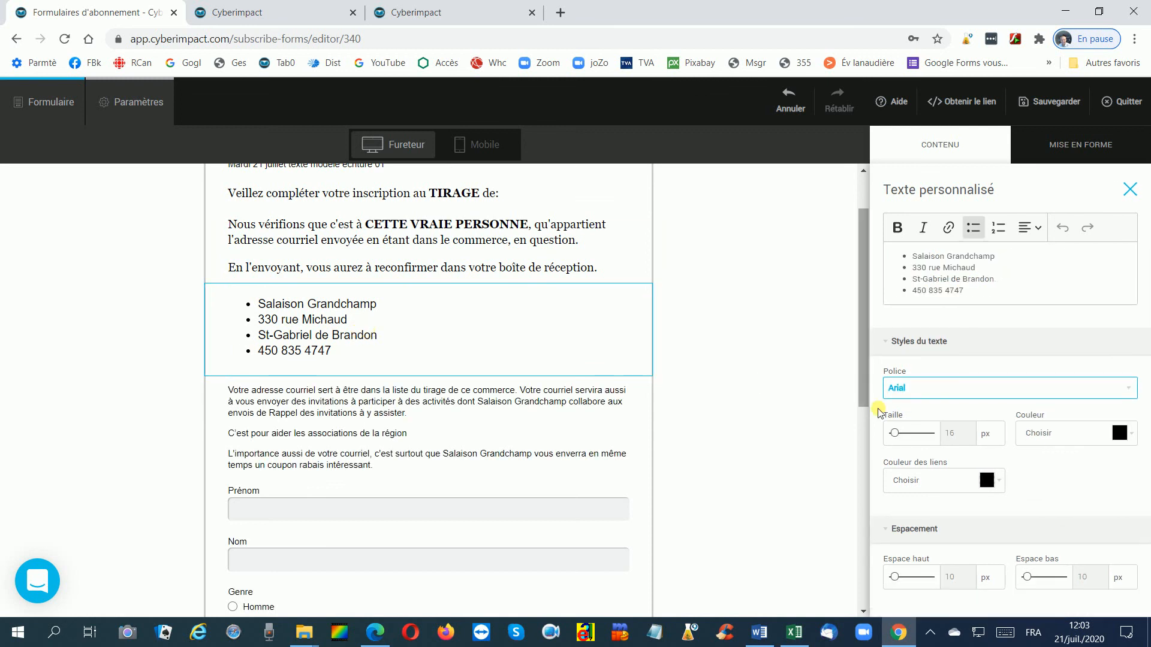
click(905, 388)
click(910, 473)
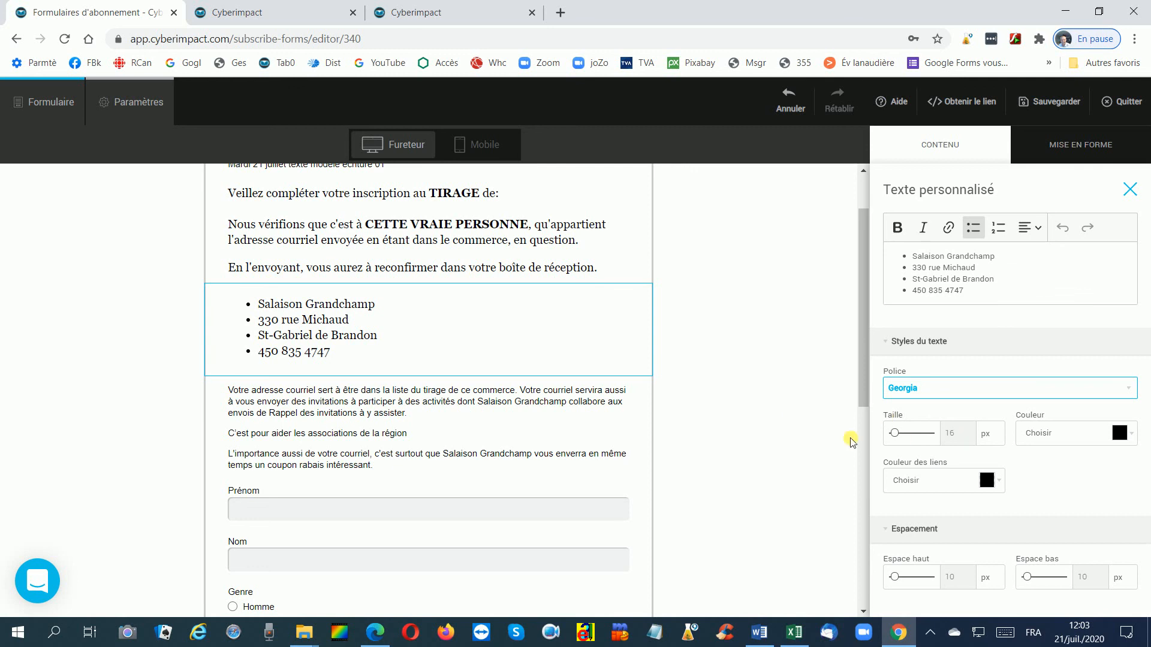
Step: Format the "Votre adresse courriel sert à être dans la liste du tirage" text block in Georgia at 16 px
click(454, 407)
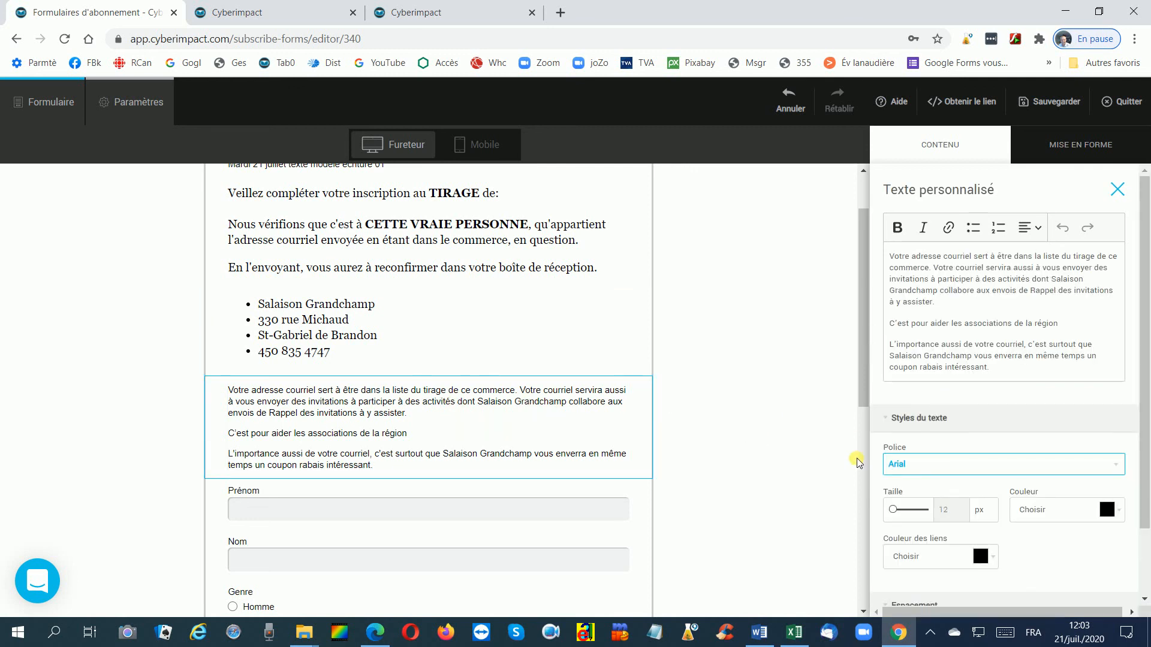
click(913, 470)
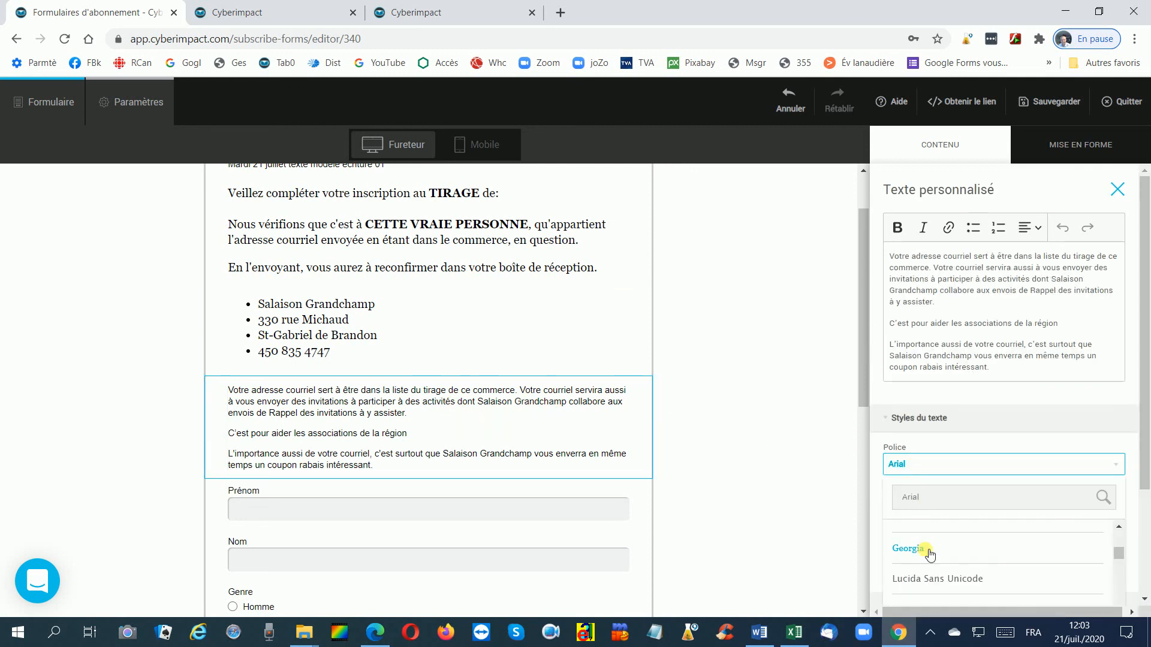
click(929, 554)
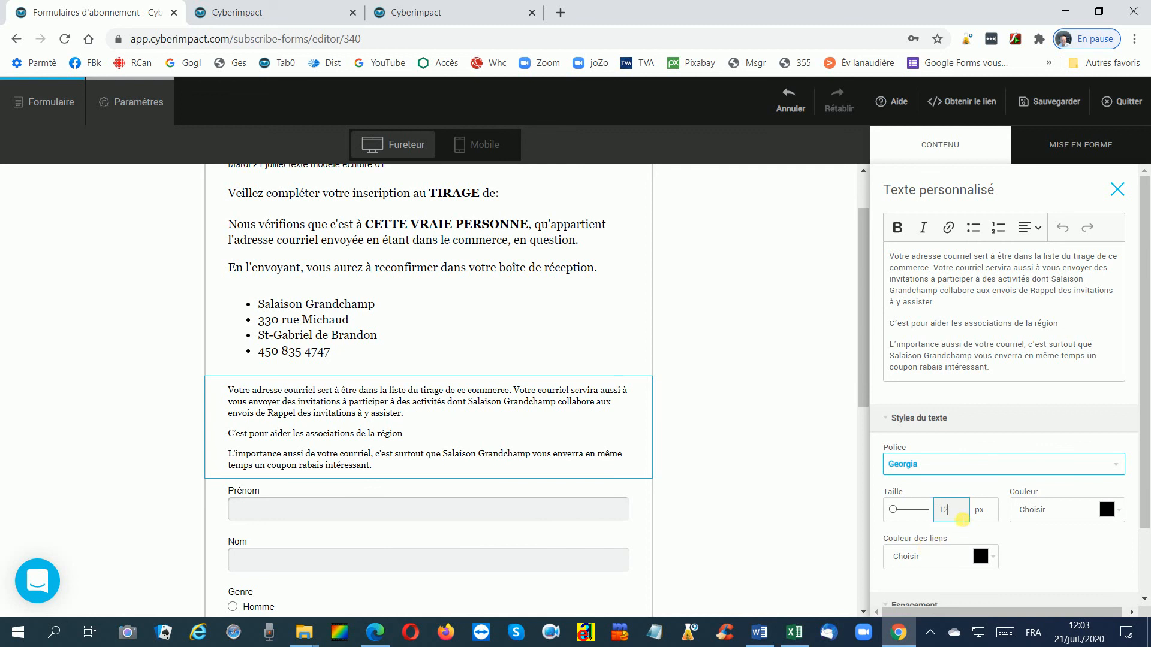
key(Up)
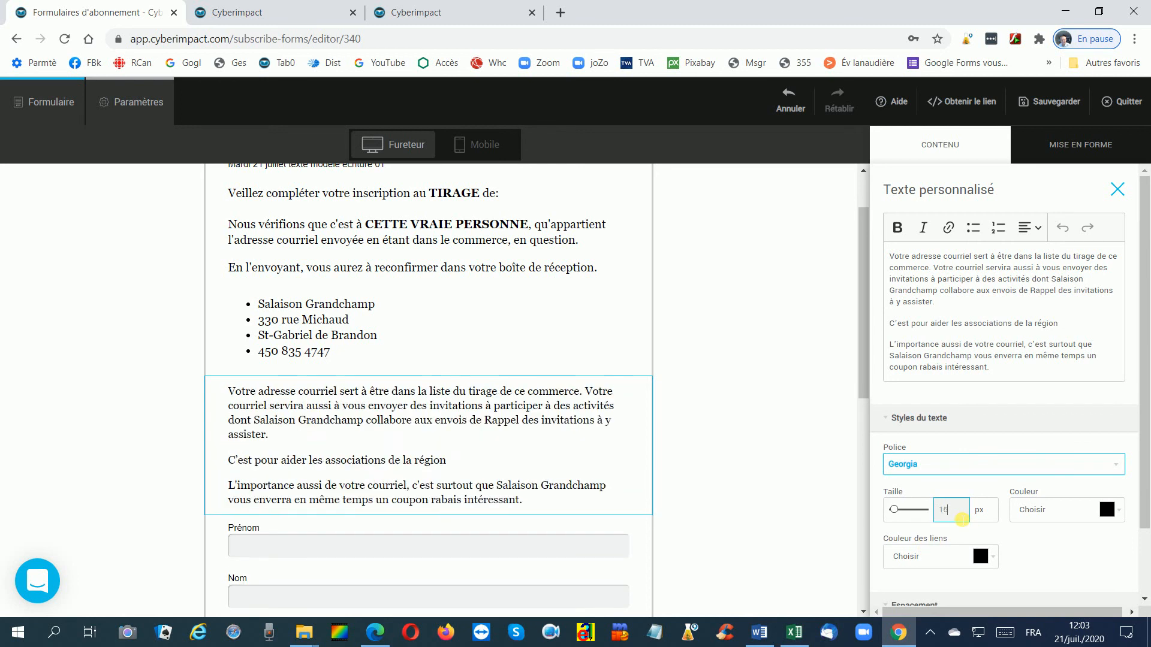
key(Up)
click(816, 499)
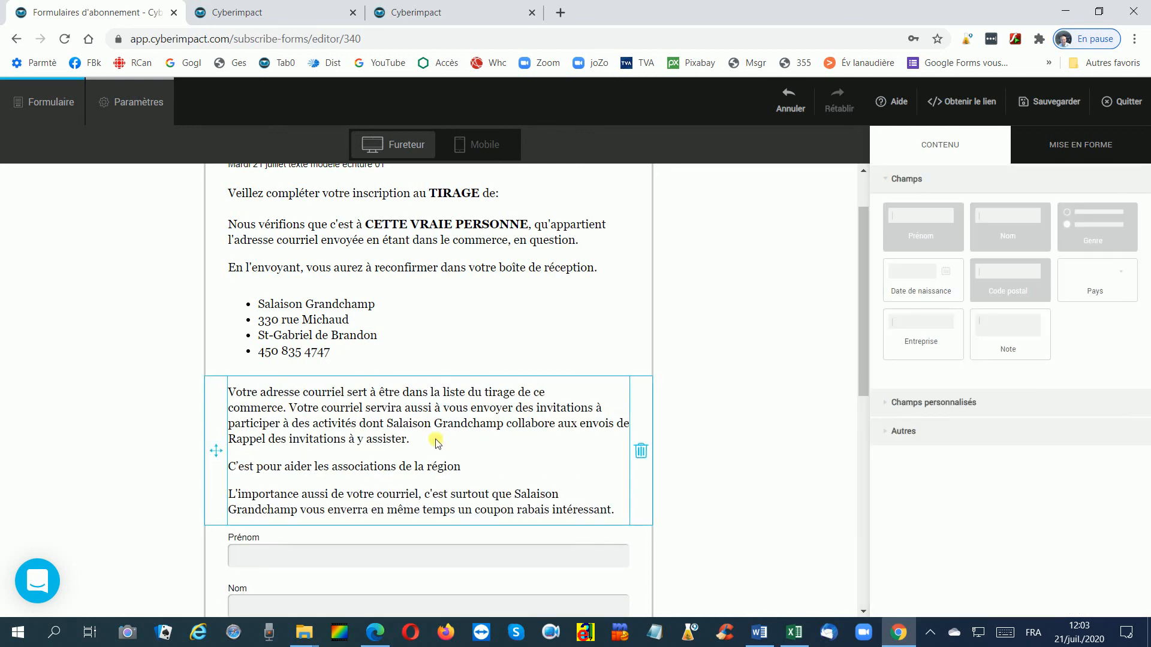
Step: Open the settings of the Prénom field
scroll(429, 442, down, 4)
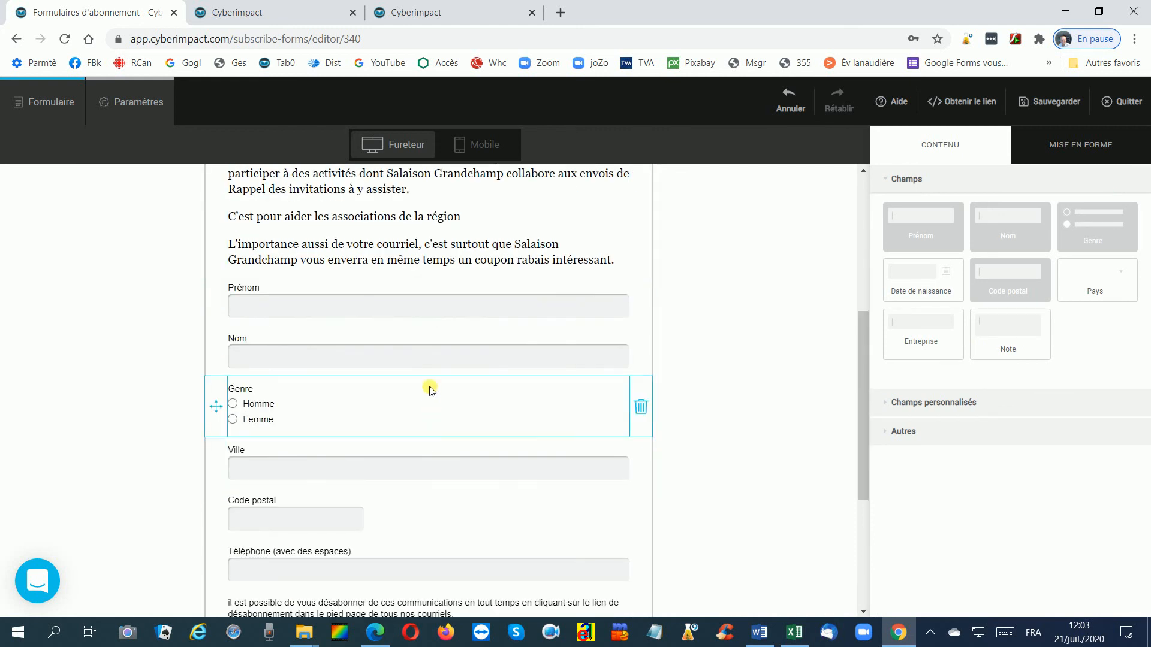
click(307, 304)
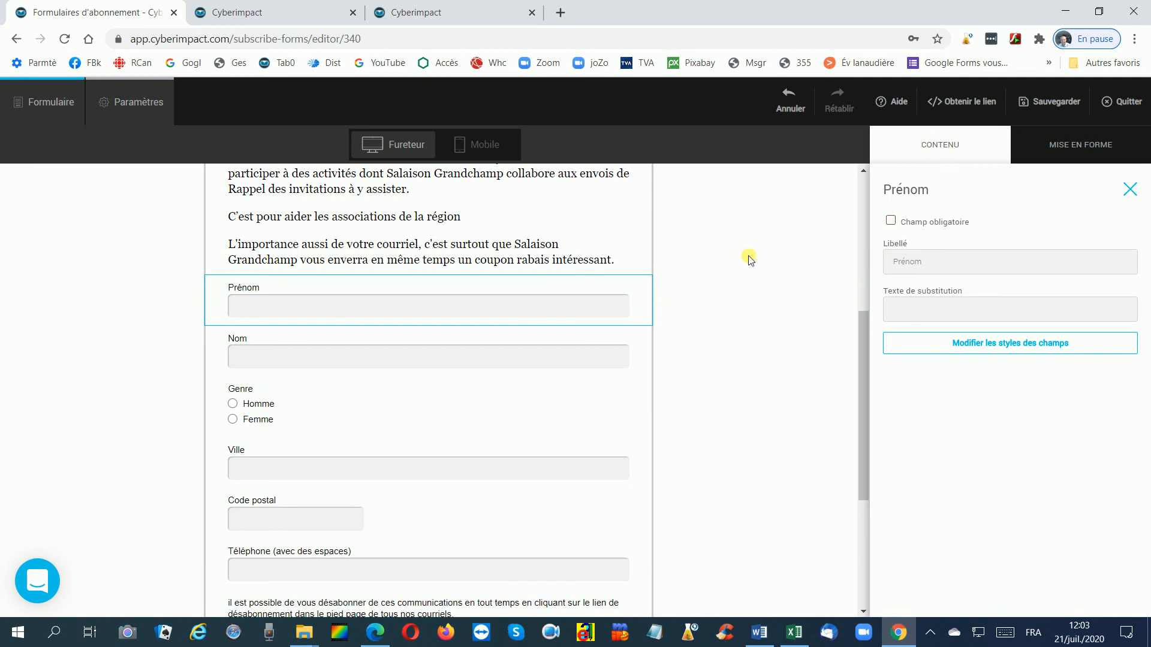
Step: Format the unsubscribe text block "il est possible de vous désabonner" in Georgia at 16 px
scroll(203, 348, down, 3)
scroll(221, 358, down, 2)
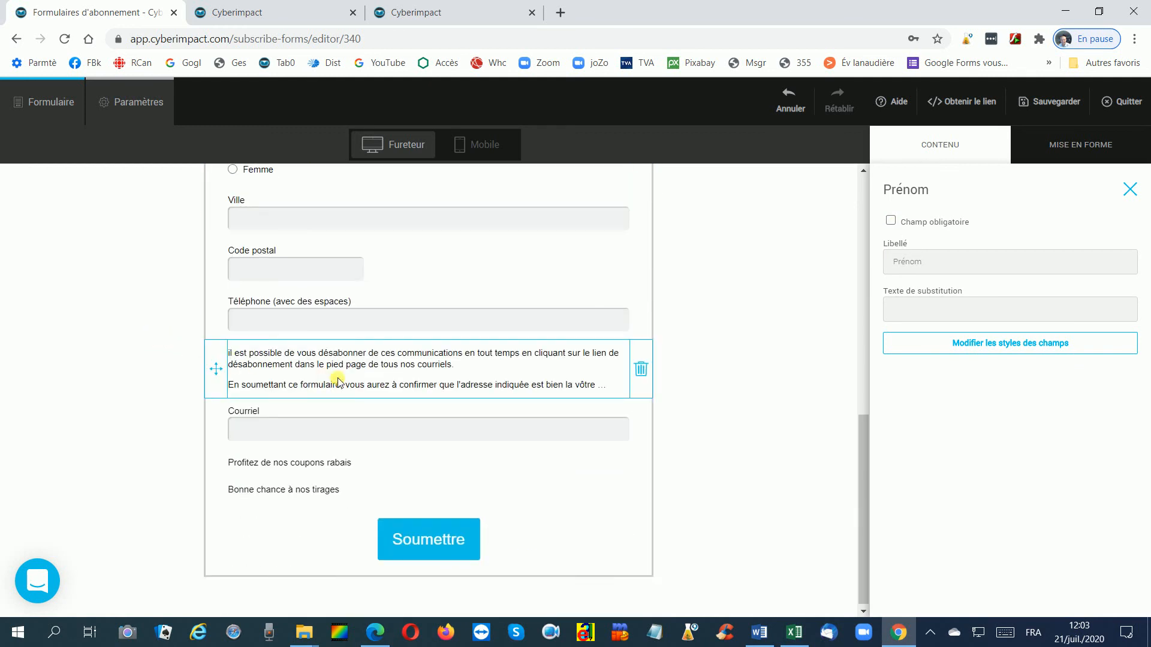
click(360, 370)
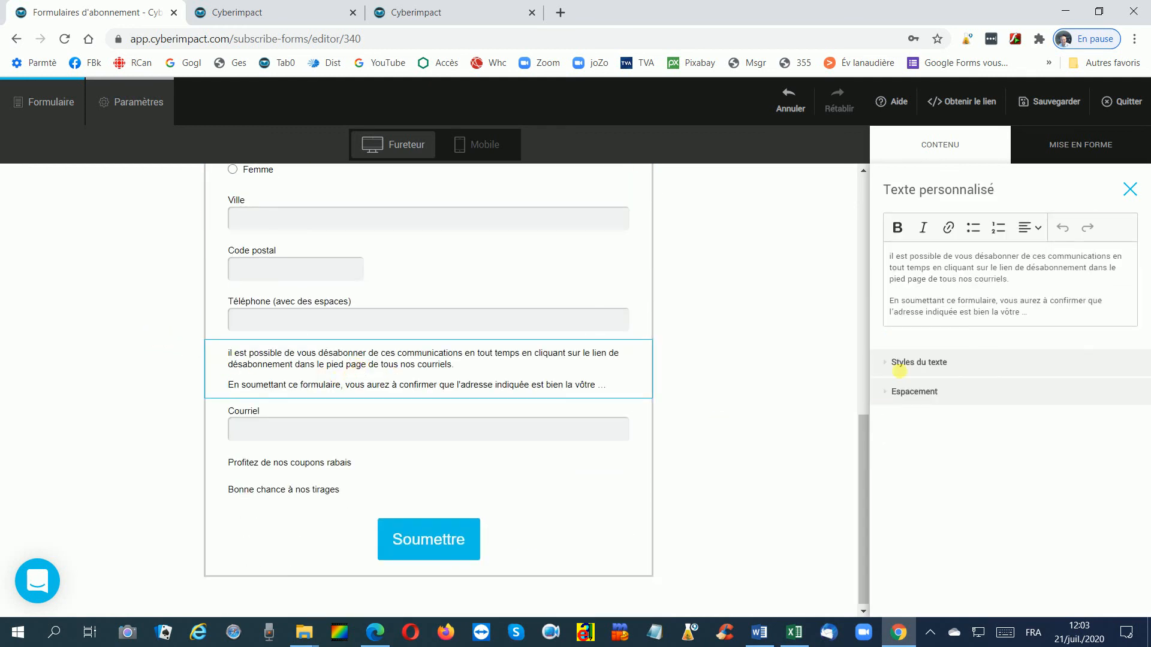
click(939, 295)
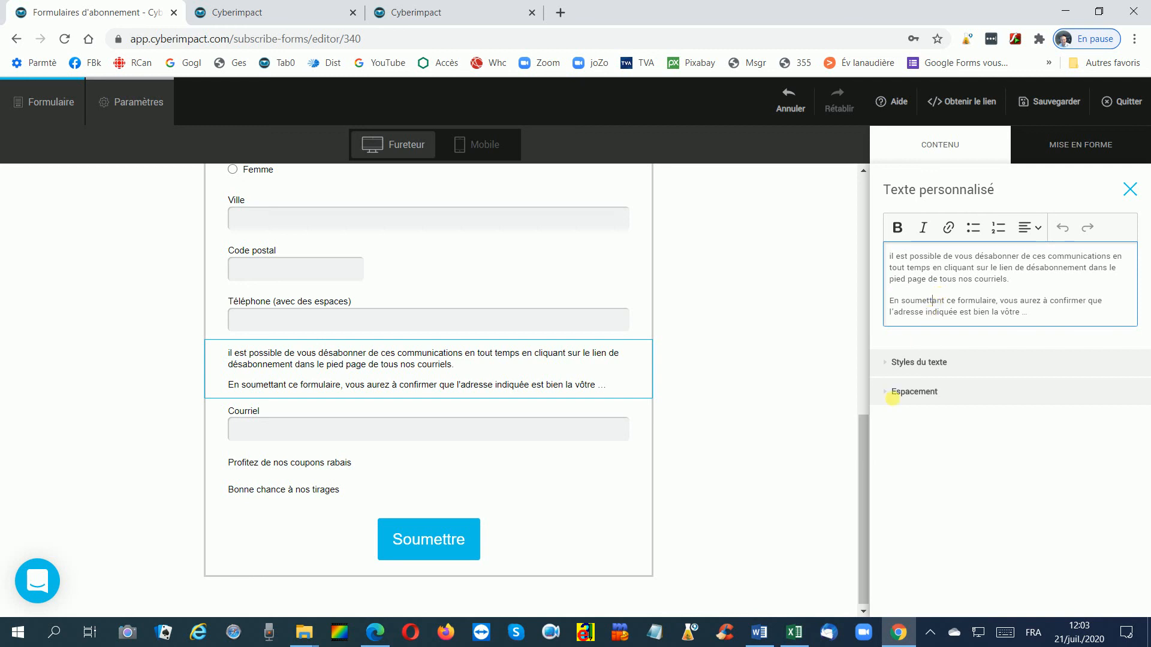
click(927, 362)
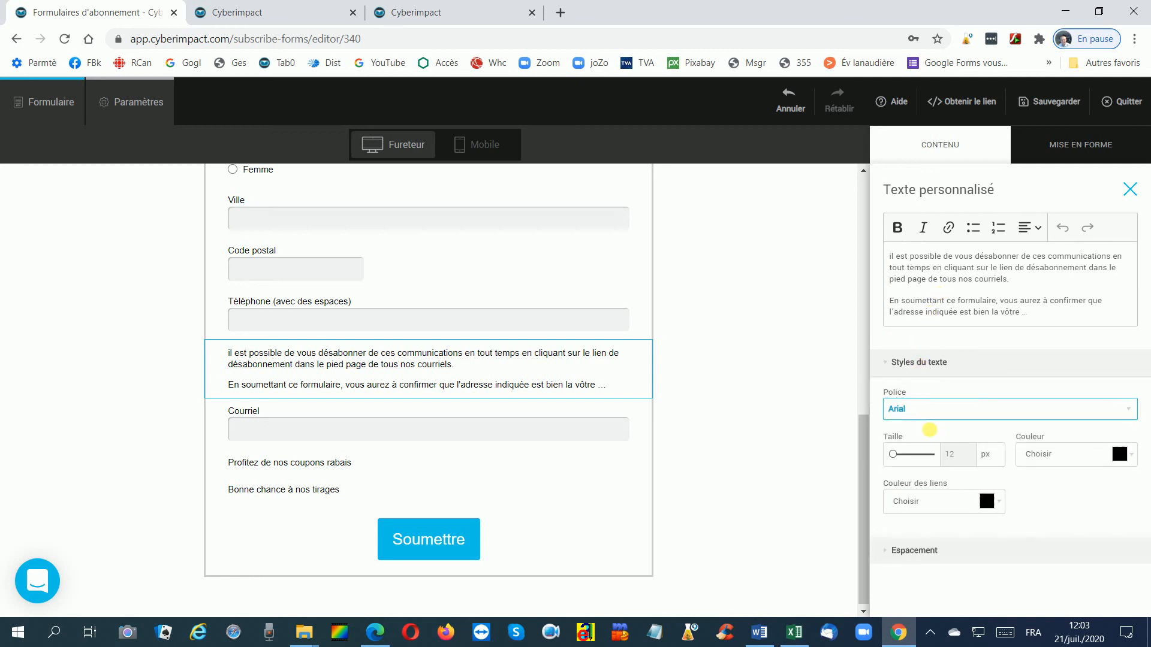
click(909, 414)
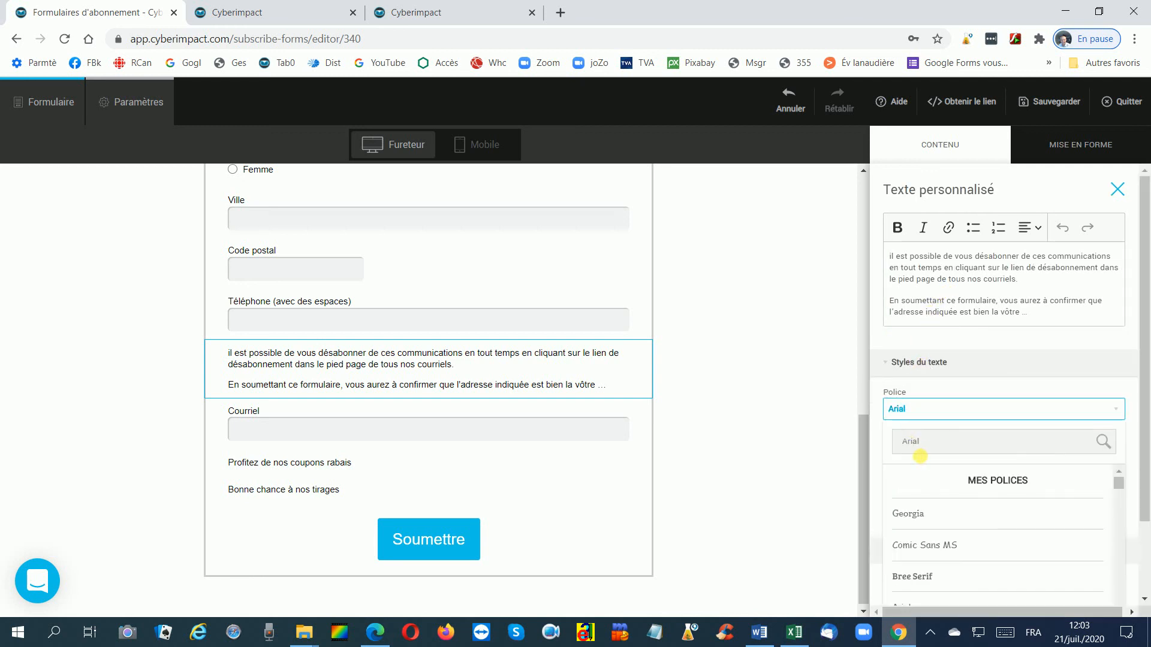
click(912, 409)
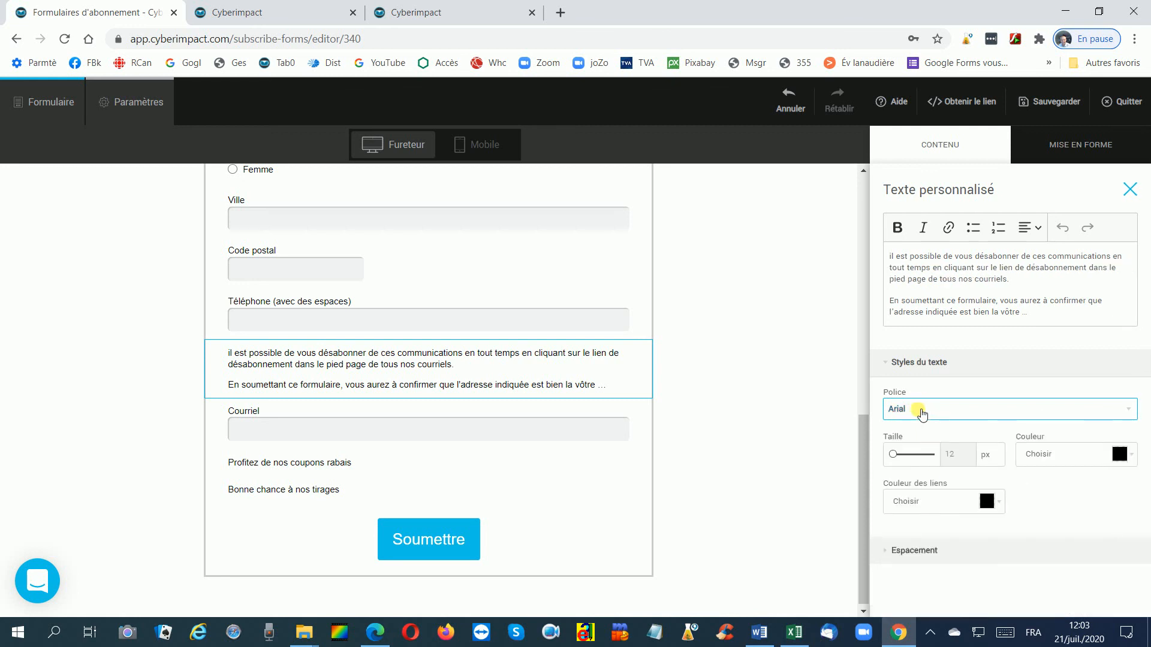
click(913, 410)
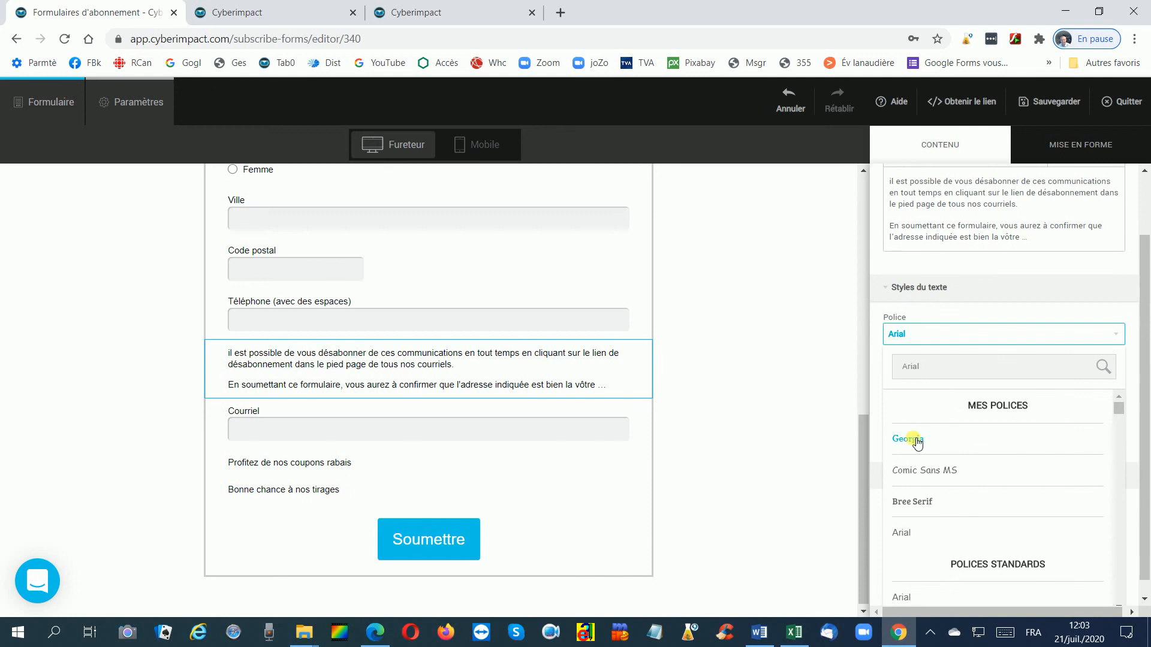
click(913, 441)
click(965, 463)
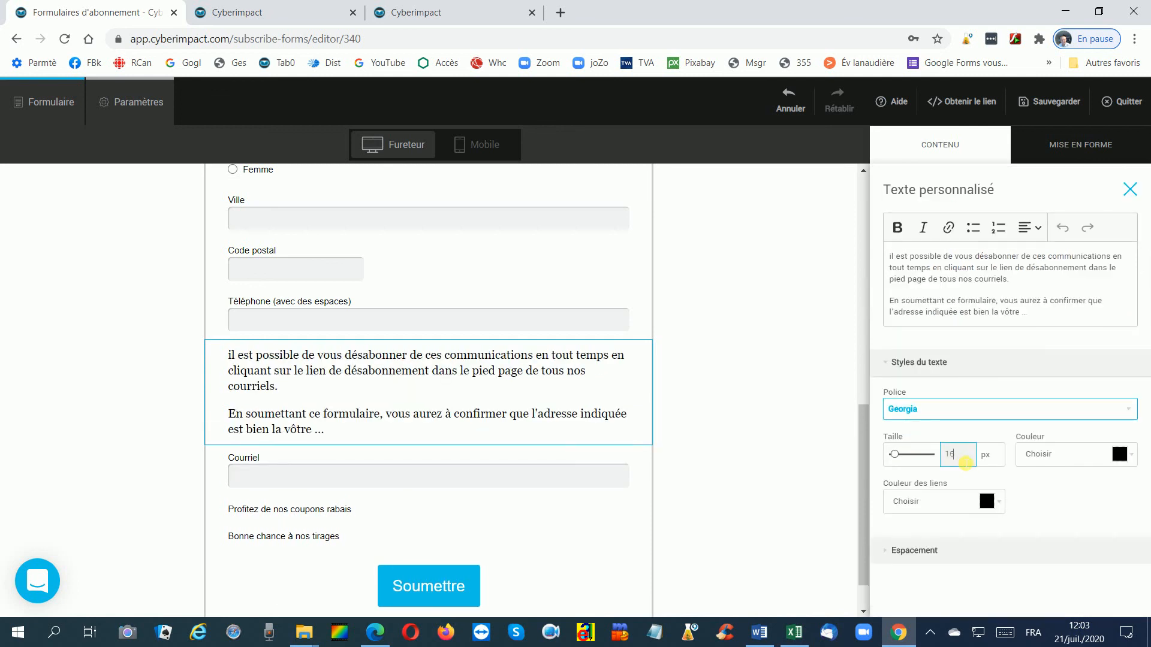
click(790, 422)
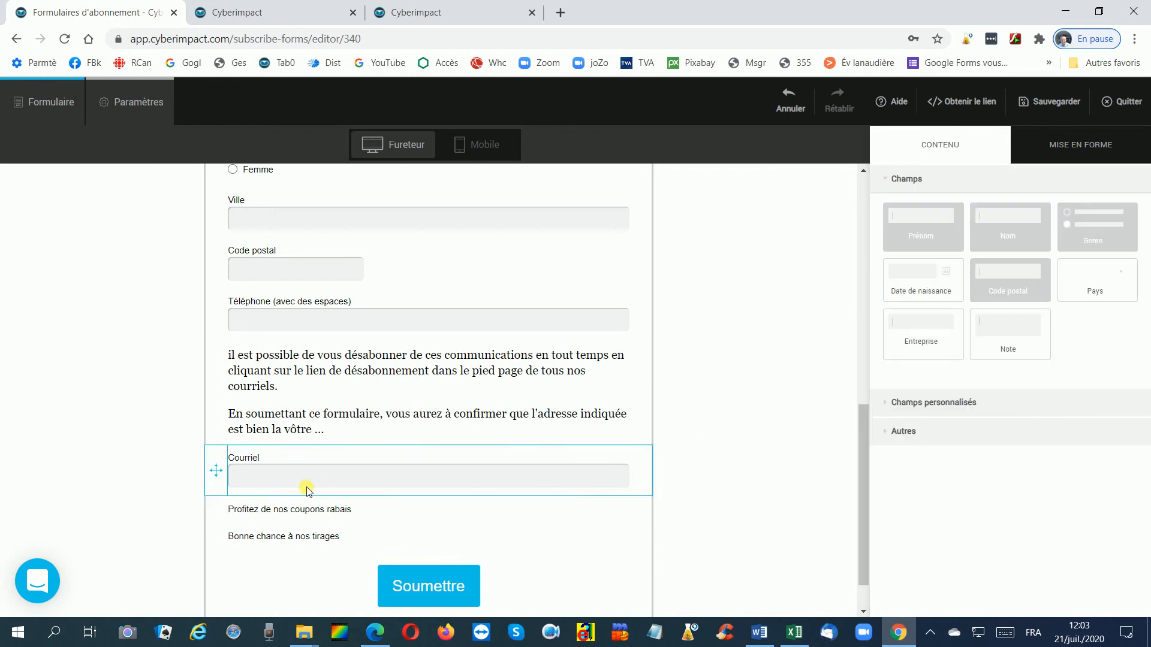
Step: Set the text size of the "Profitez de nos coupons rabais" line to 16 px
click(310, 517)
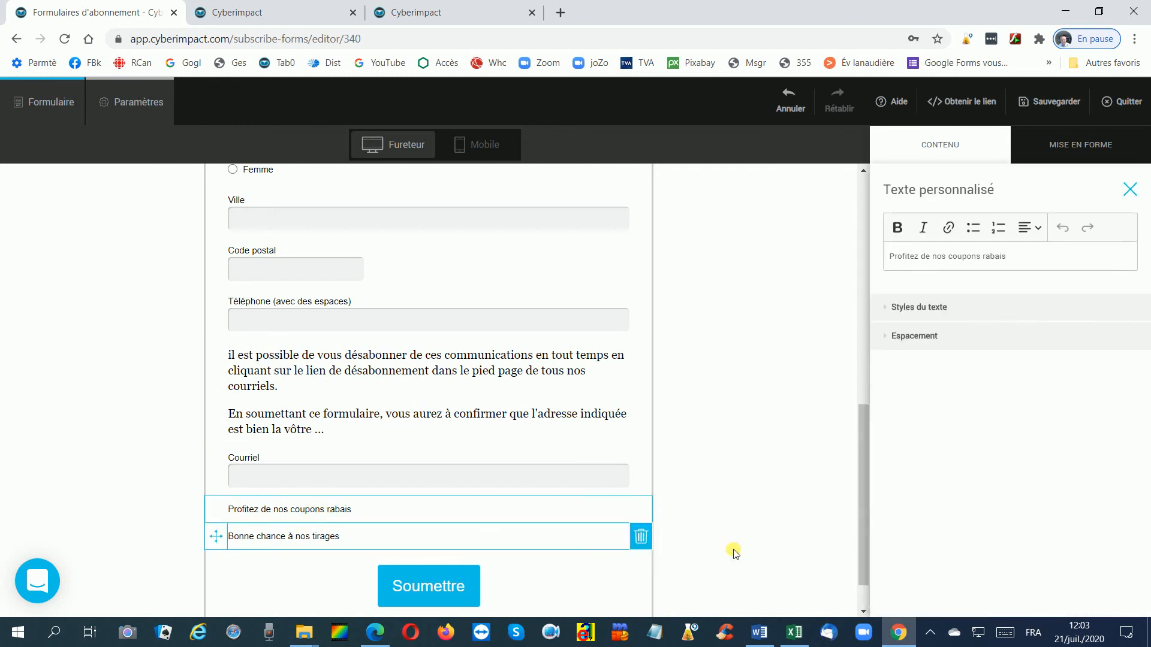
click(923, 310)
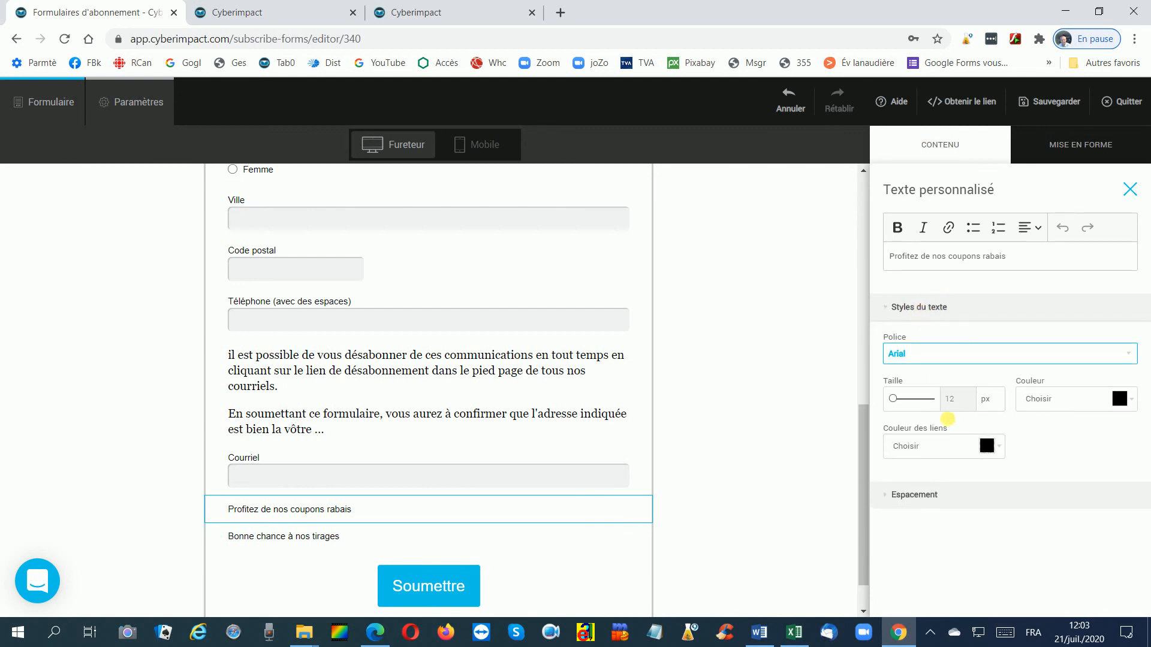
click(968, 404)
key(Up)
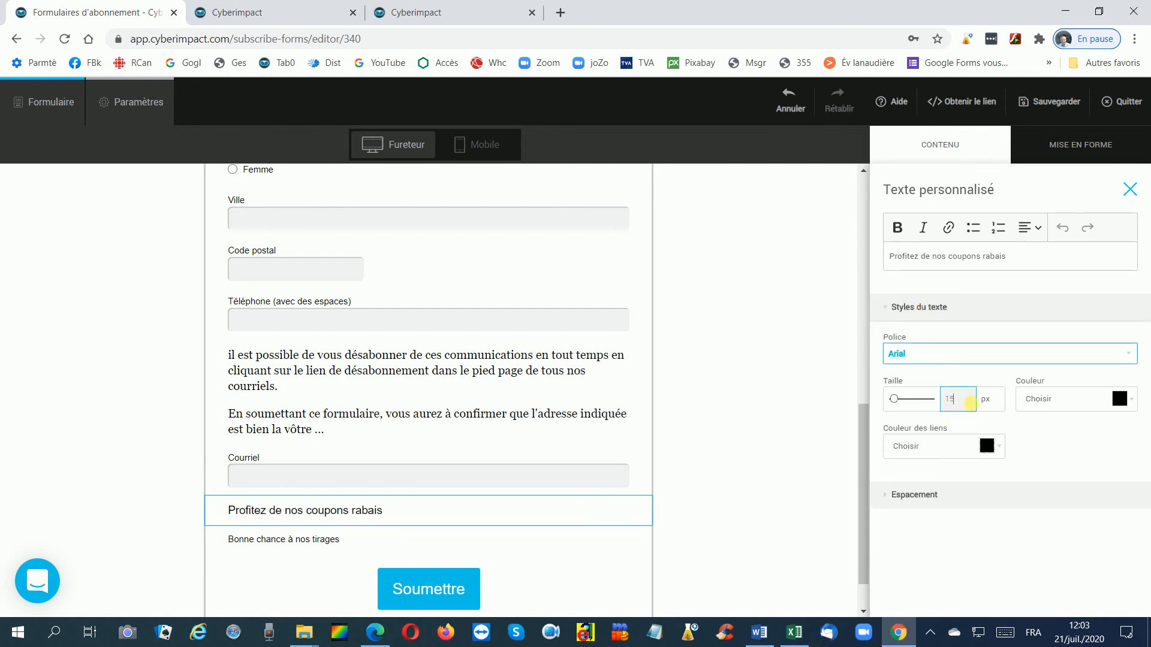
key(Up)
key(Up)
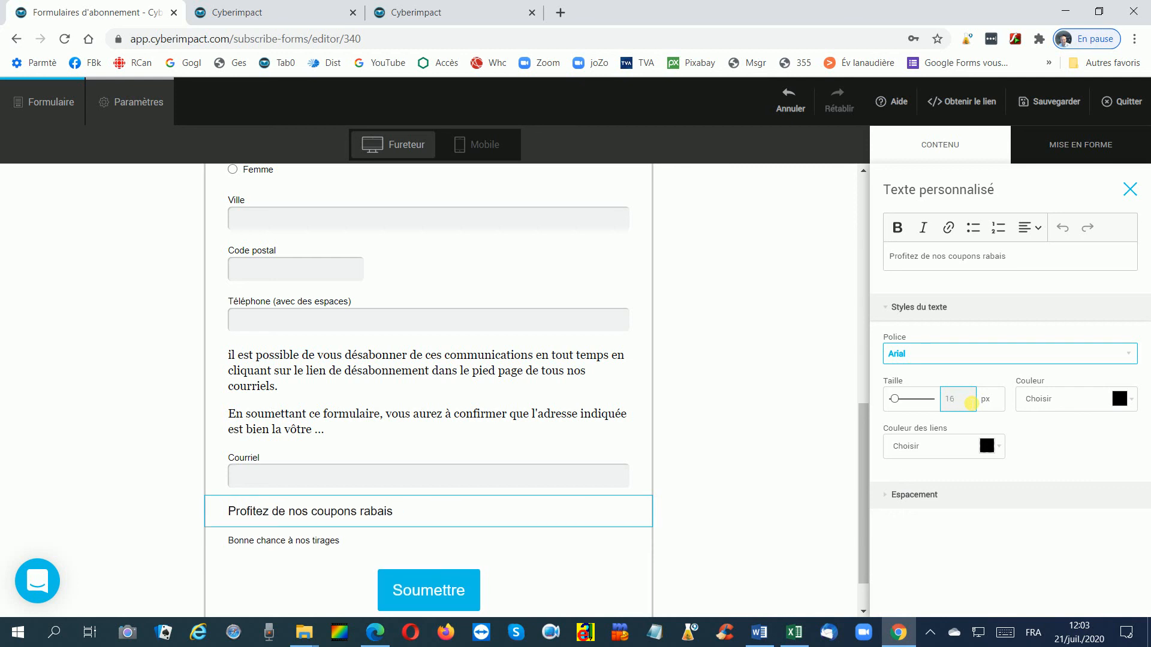
click(816, 399)
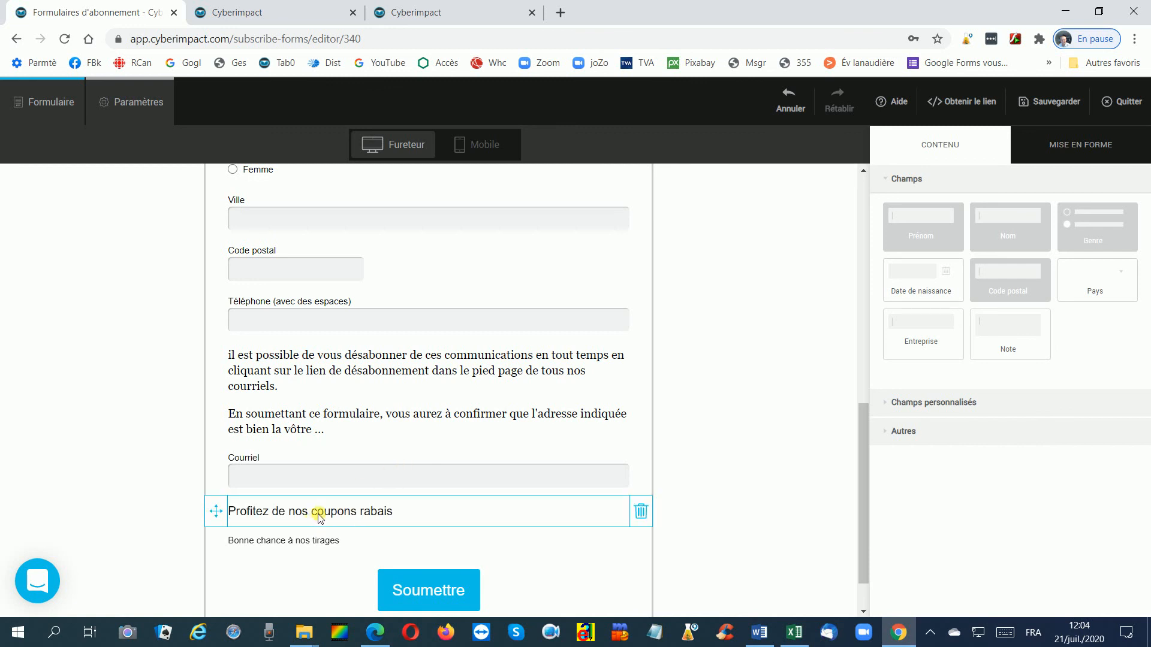
Step: Format the "Bonne chance à nos tirages" line in Georgia at 16 px
click(305, 542)
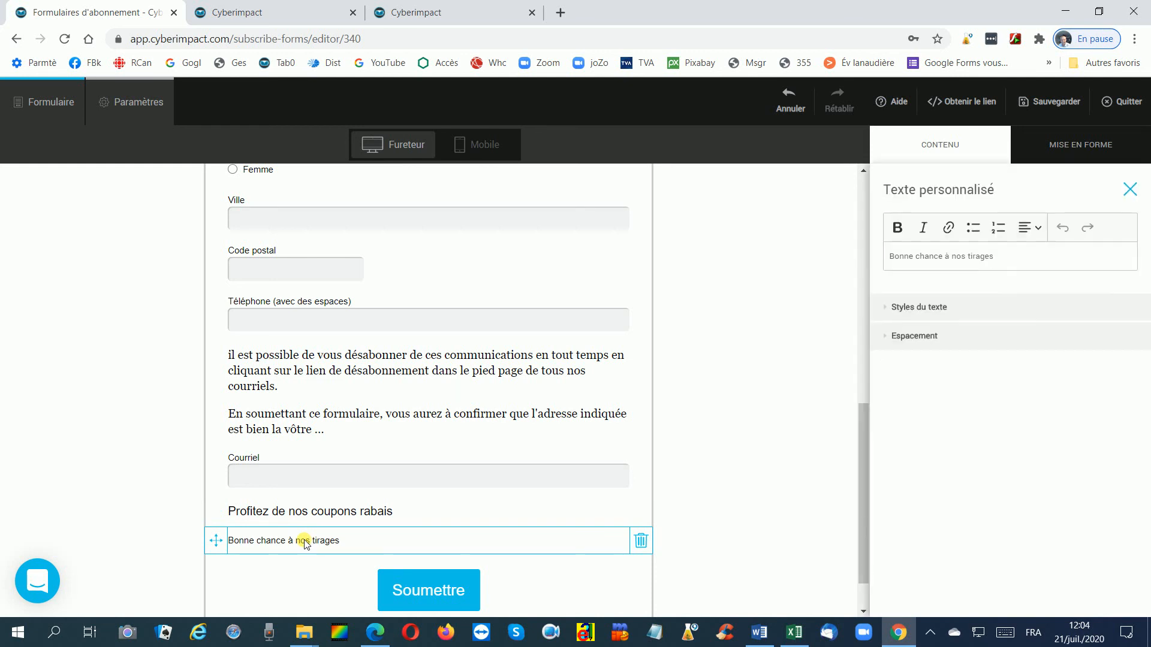
click(929, 308)
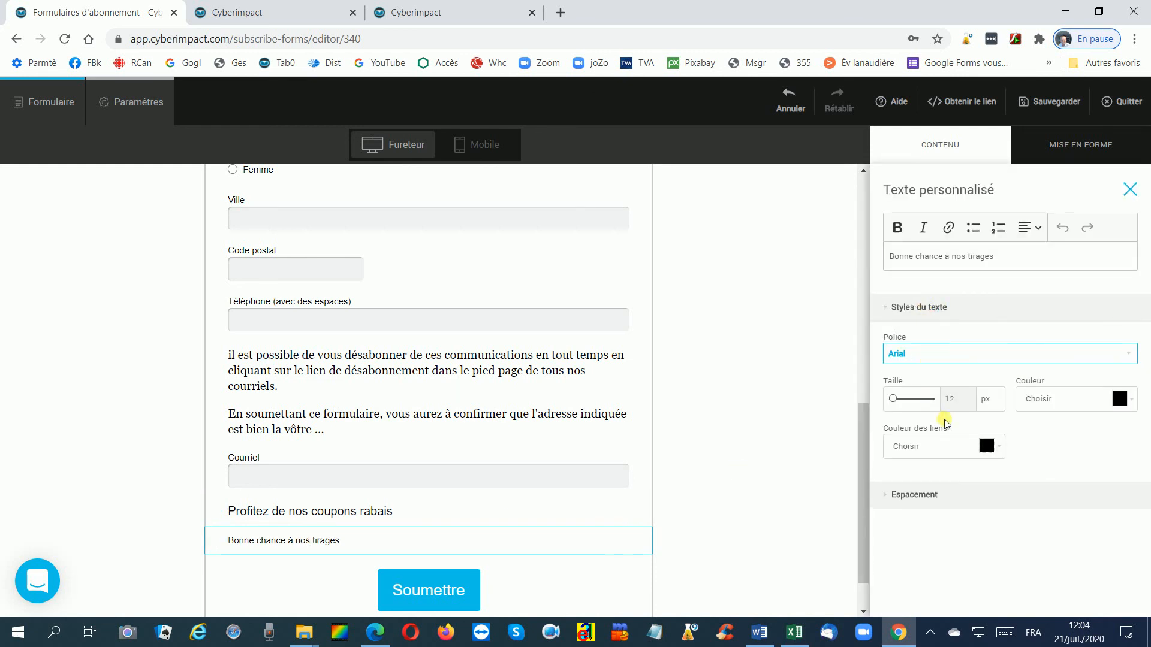
click(974, 404)
key(Up)
key(Up)
key(Up)
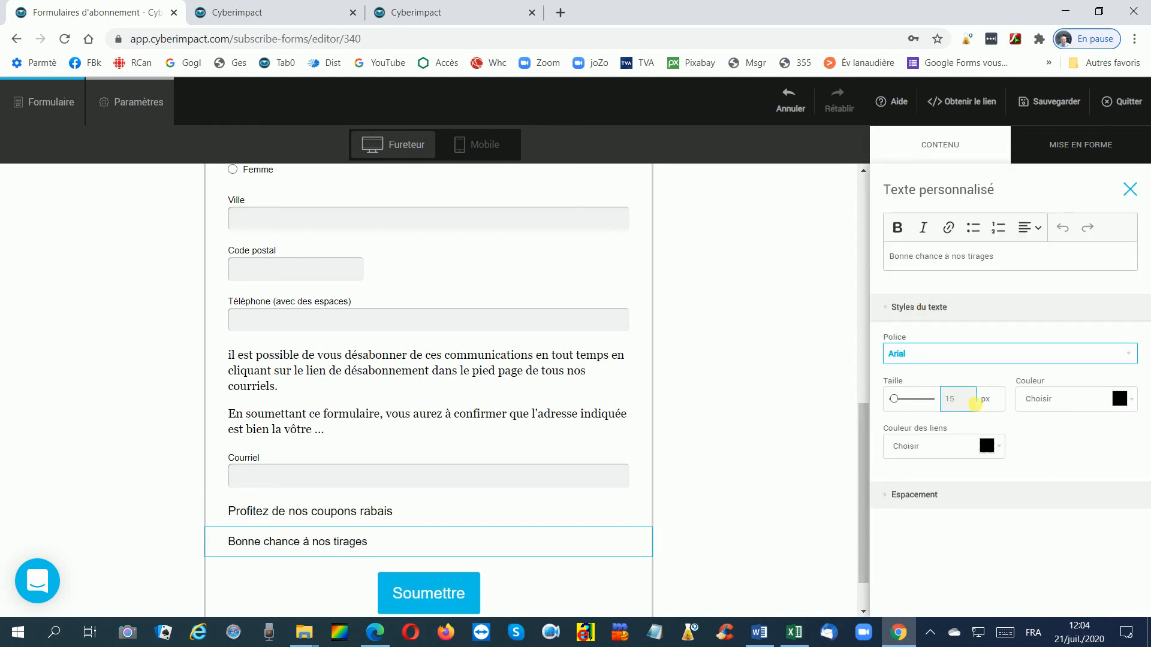
key(Up)
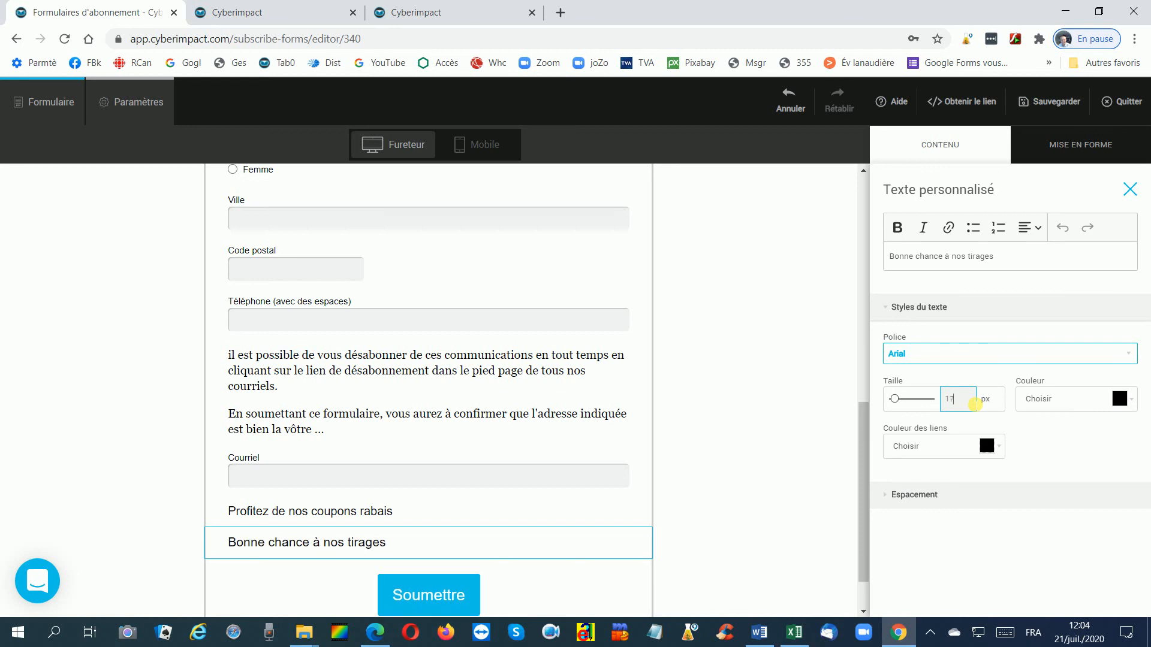
click(918, 359)
click(916, 460)
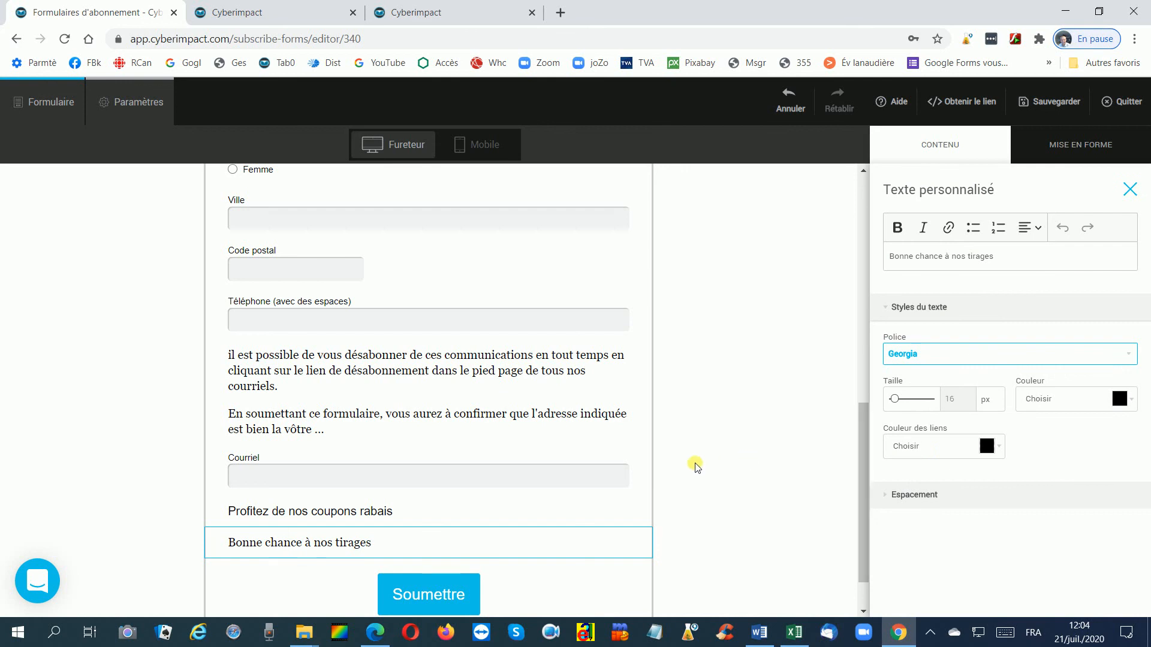
Step: Make "Salaison Grandchamp" bold in the first paragraph of the "Votre adresse courriel" text block
scroll(450, 412, up, 6)
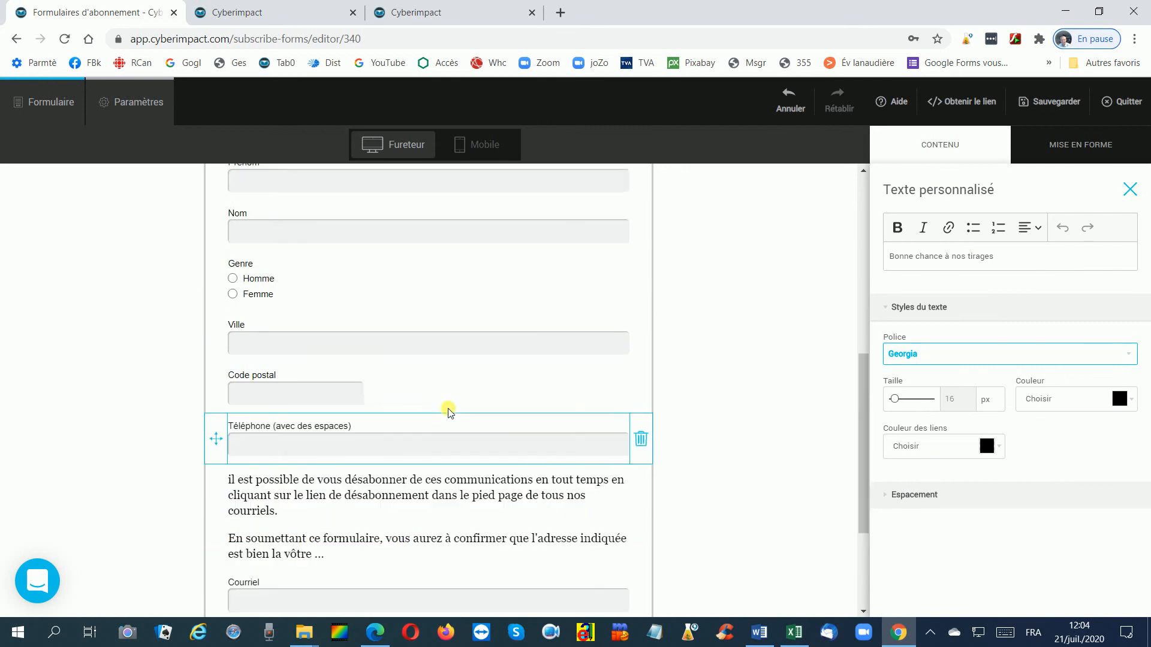
scroll(373, 359, down, 3)
scroll(360, 410, up, 7)
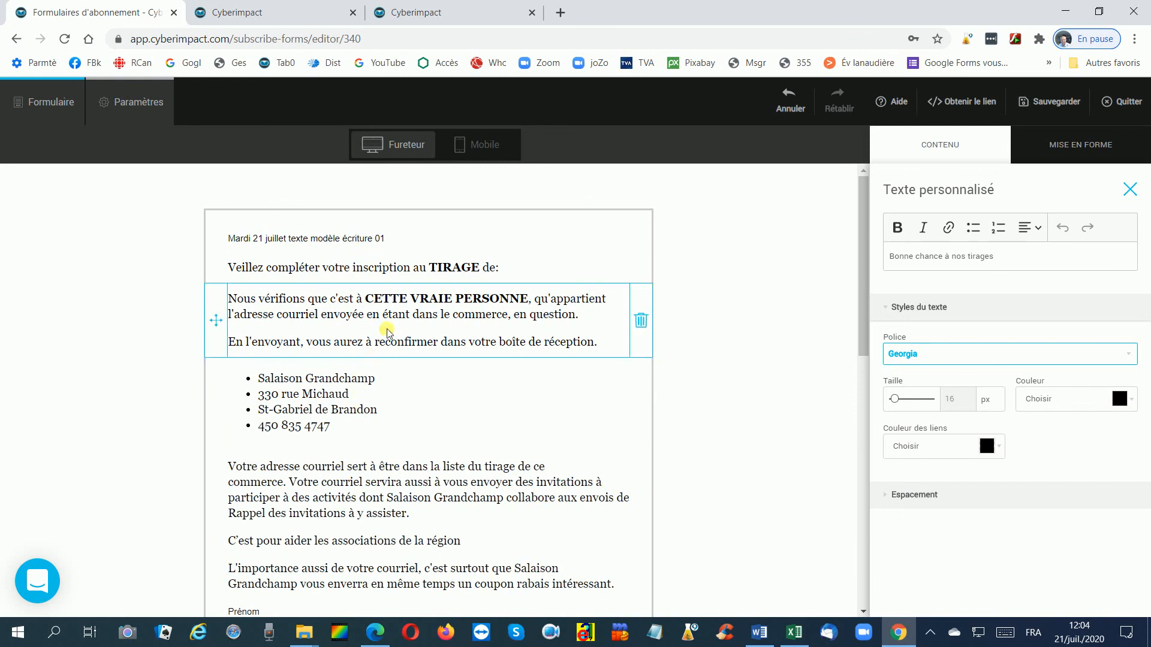
scroll(386, 332, down, 3)
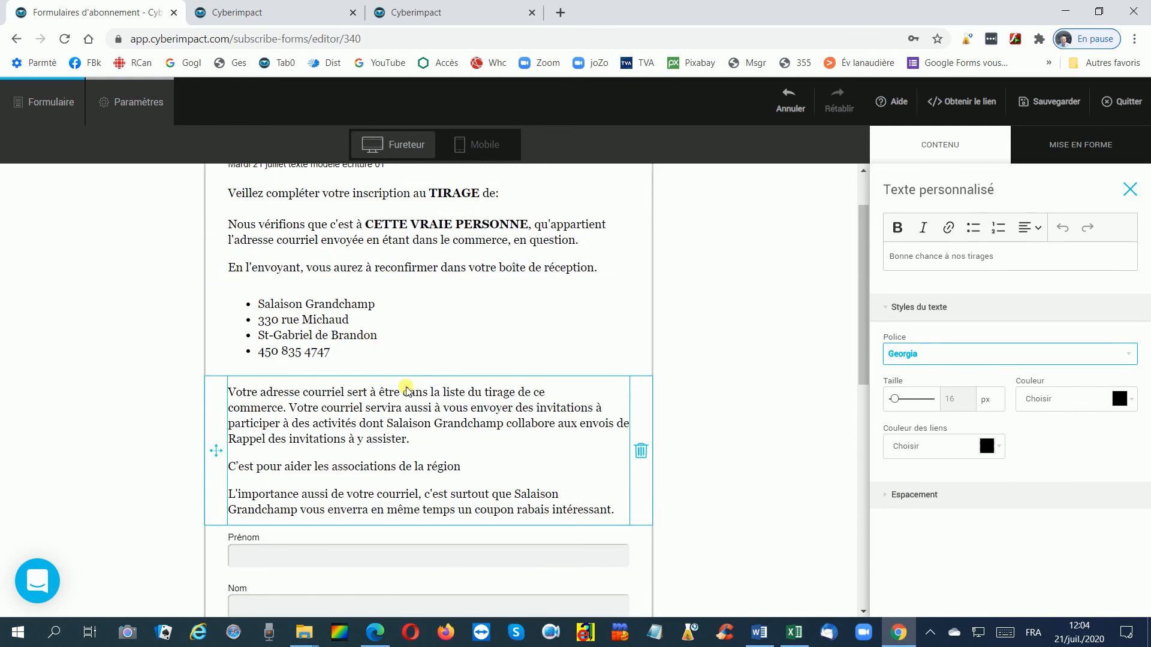
click(407, 427)
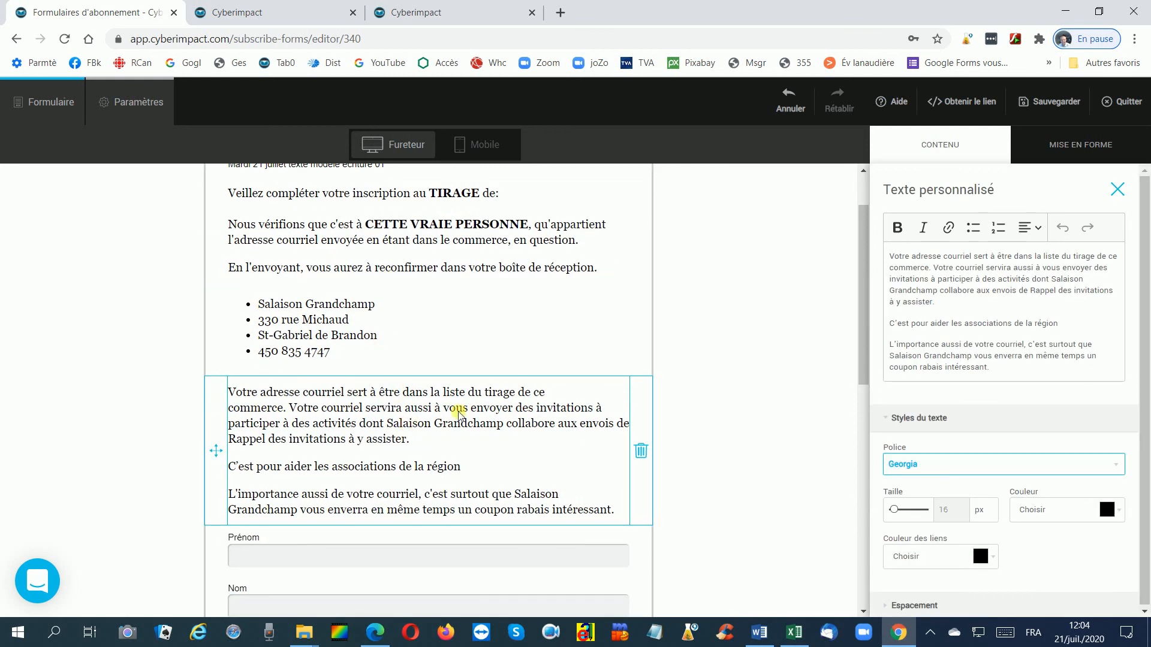
double_click(1067, 280)
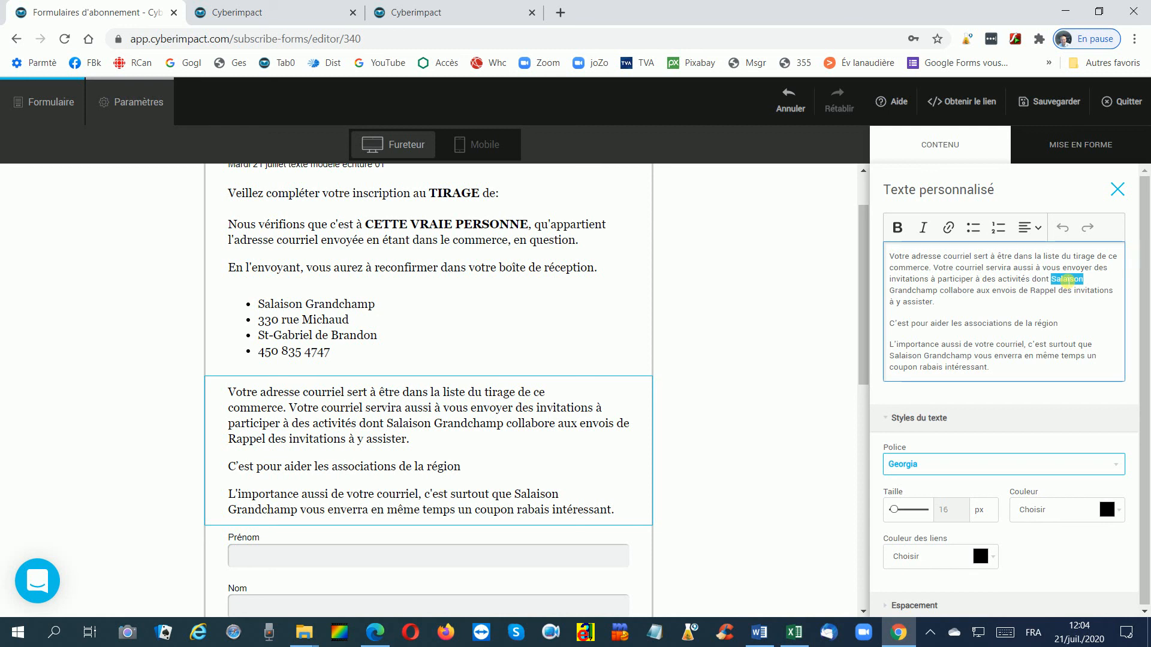
key(shift+Right)
key(shift+Right)
key(shift+Right)
key(shift+Right)
key(shift+Right)
key(shift+Right)
key(shift+Right)
key(shift+Right)
key(shift+Right)
key(shift+Right)
key(shift+Right)
click(897, 227)
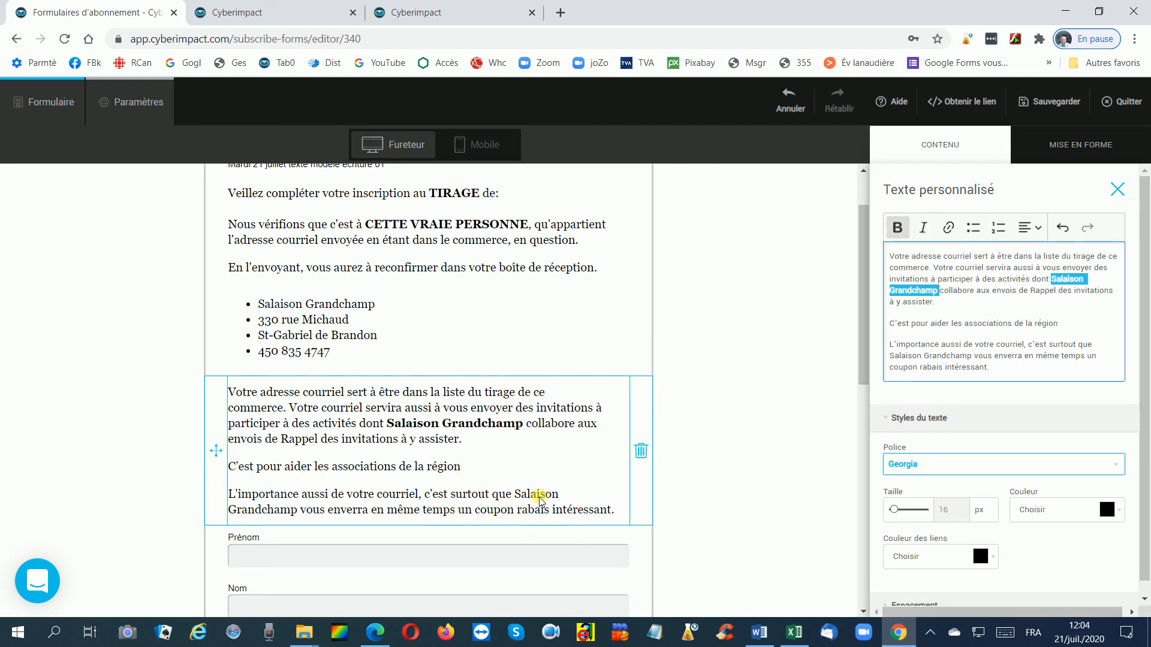
scroll(986, 339, down, 1)
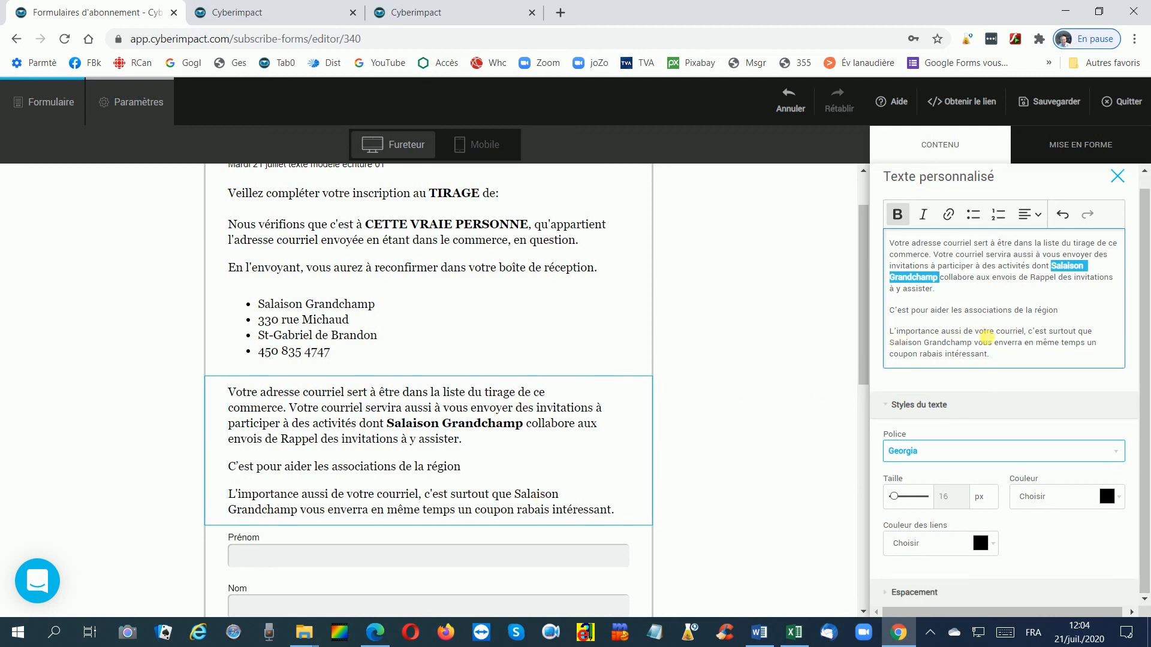
Step: Make "Salaison Grandchamp" bold in the last paragraph of the "Votre adresse courriel" text block
click(898, 344)
triple_click(899, 347)
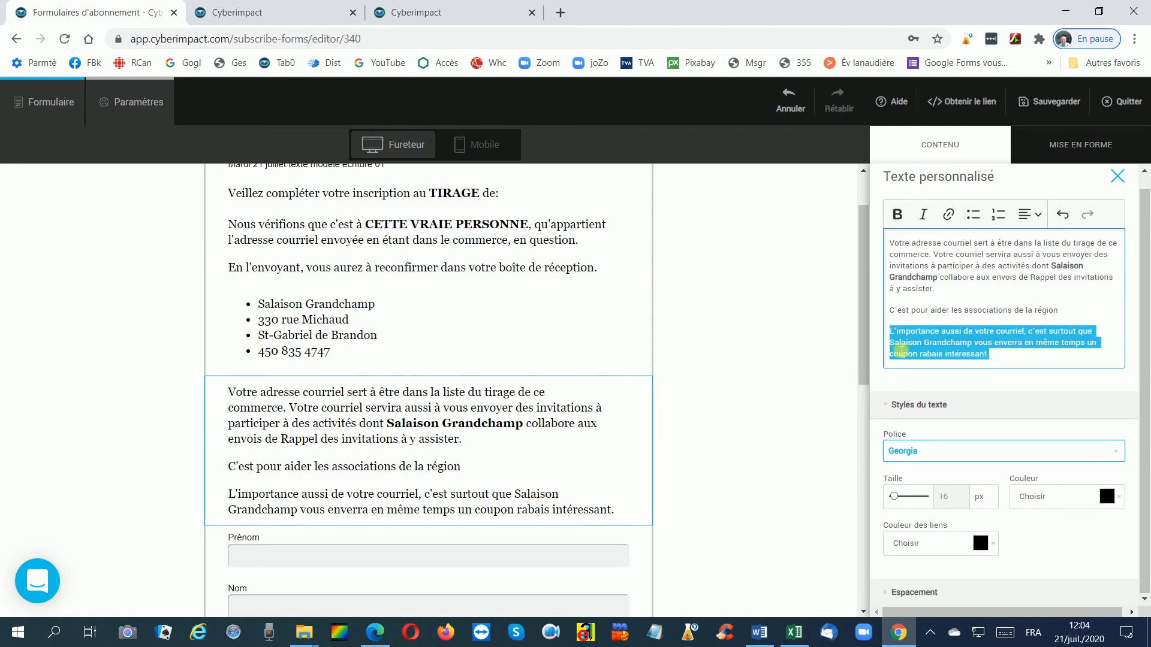
click(954, 310)
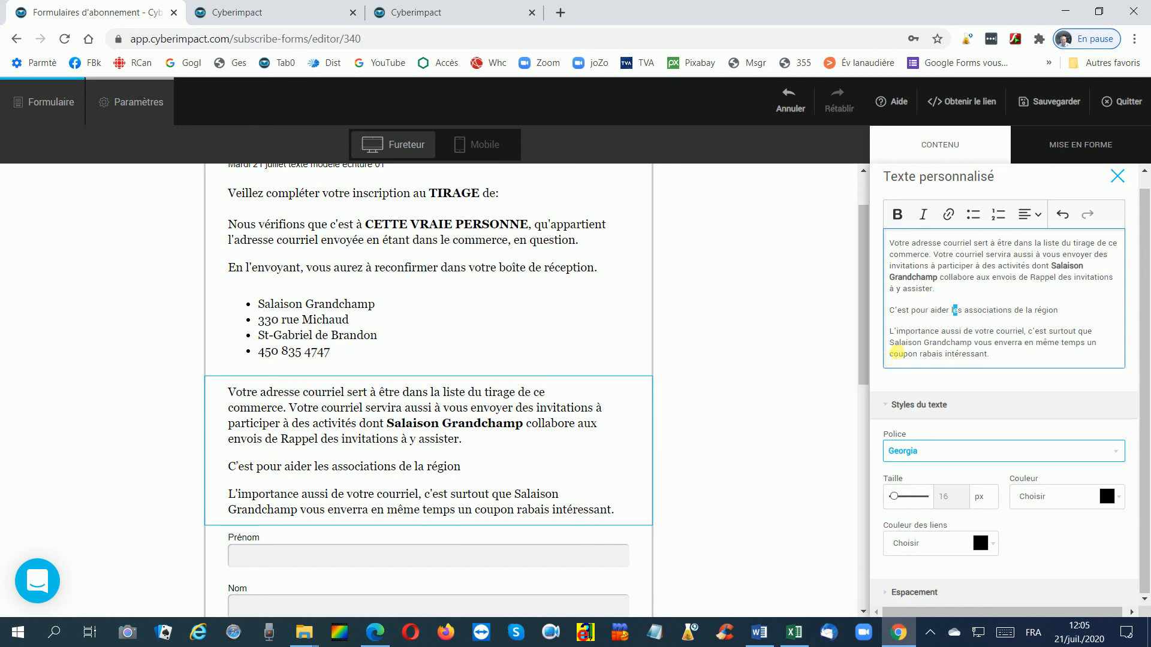
double_click(905, 343)
key(shift+Right)
key(shift+Right)
key(shift+Right)
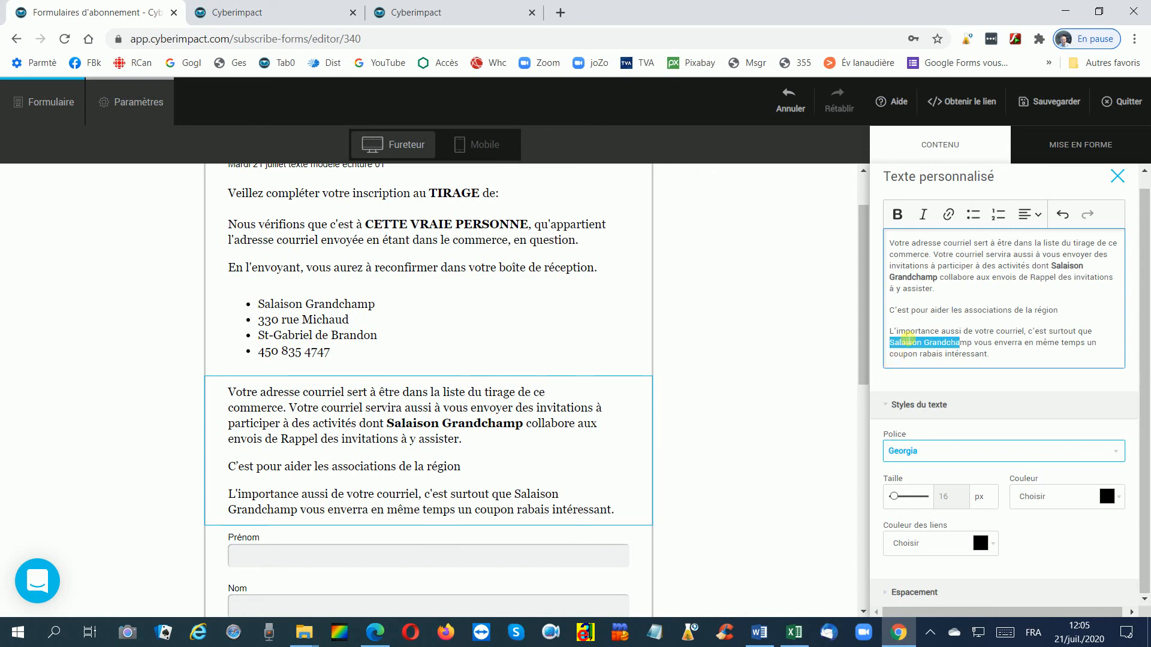
key(shift+Right)
key(shift+Right)
key(ctrl+c)
click(893, 220)
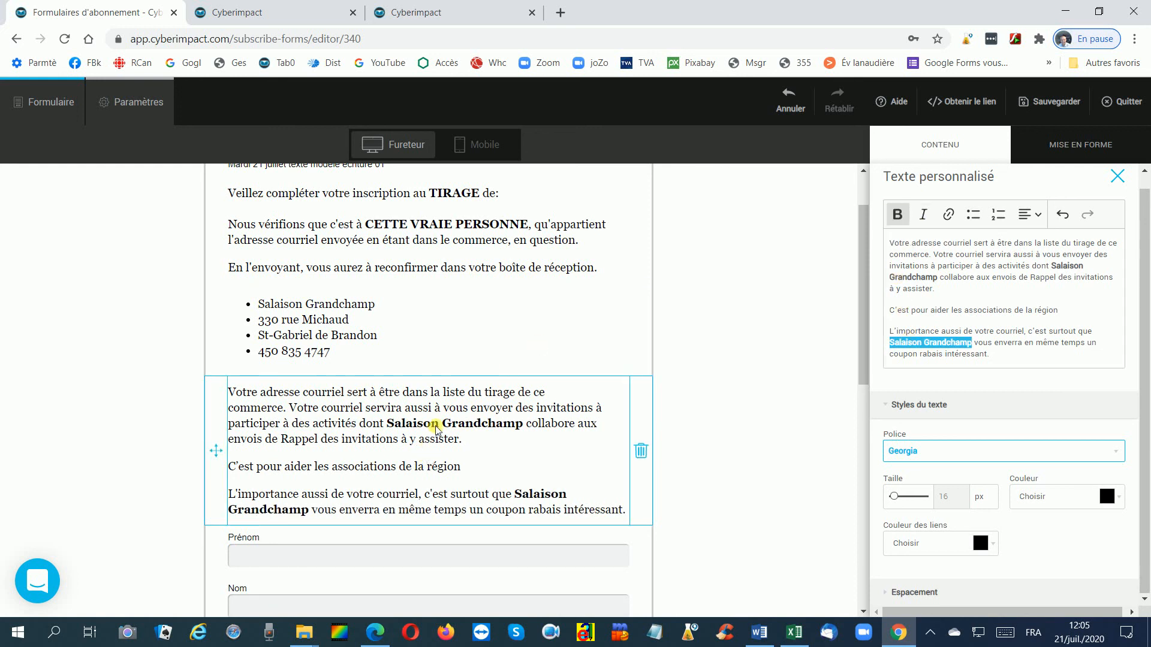
Step: Copy "Salaison Grandchamp" from the bulleted address block and paste it over "rabais" in the last paragraph of the "Votre adresse courriel" block
click(267, 308)
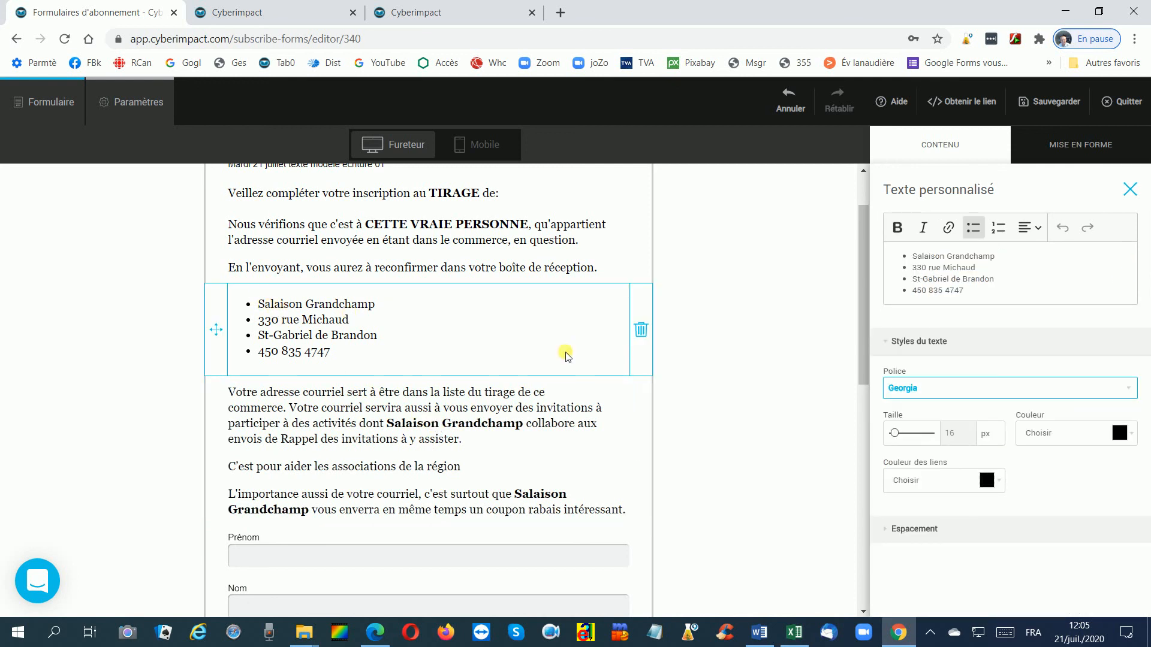
double_click(929, 256)
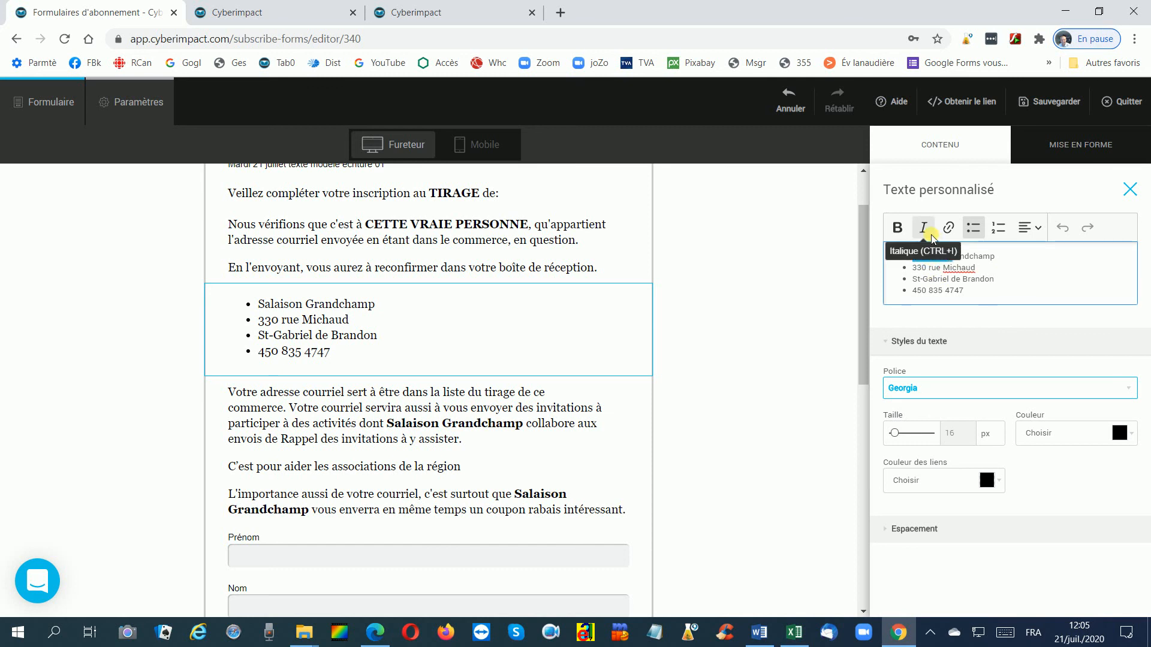
key(shift+Right)
key(shift+Right)
key(shift+Right)
key(shift+Right)
key(shift+Right)
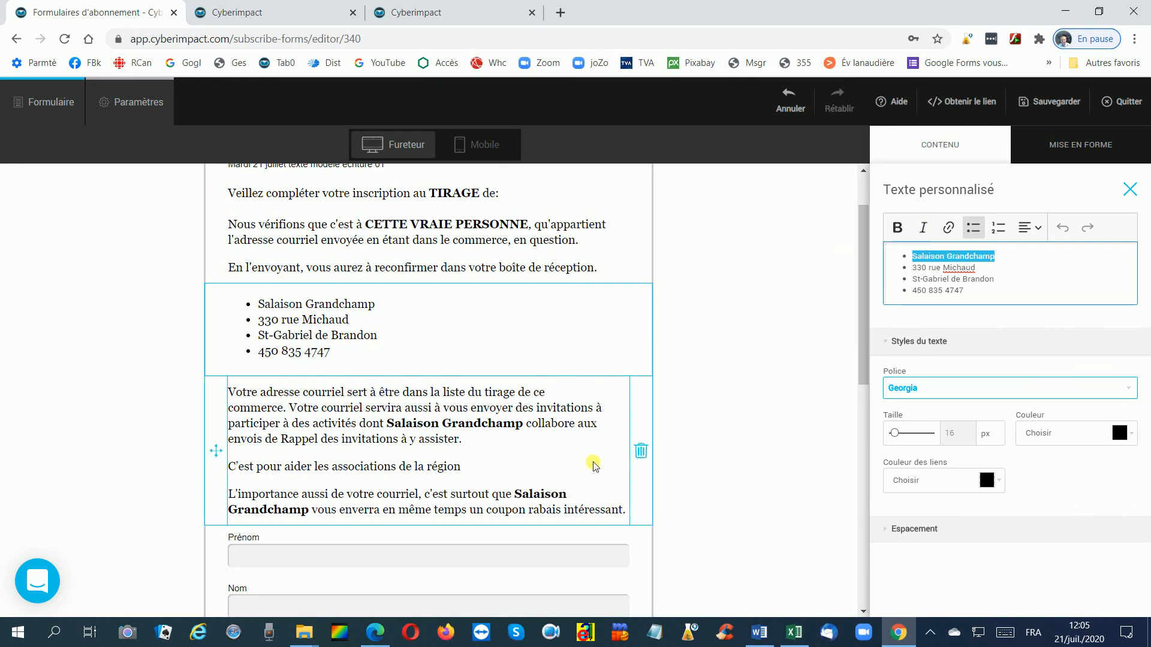
click(417, 411)
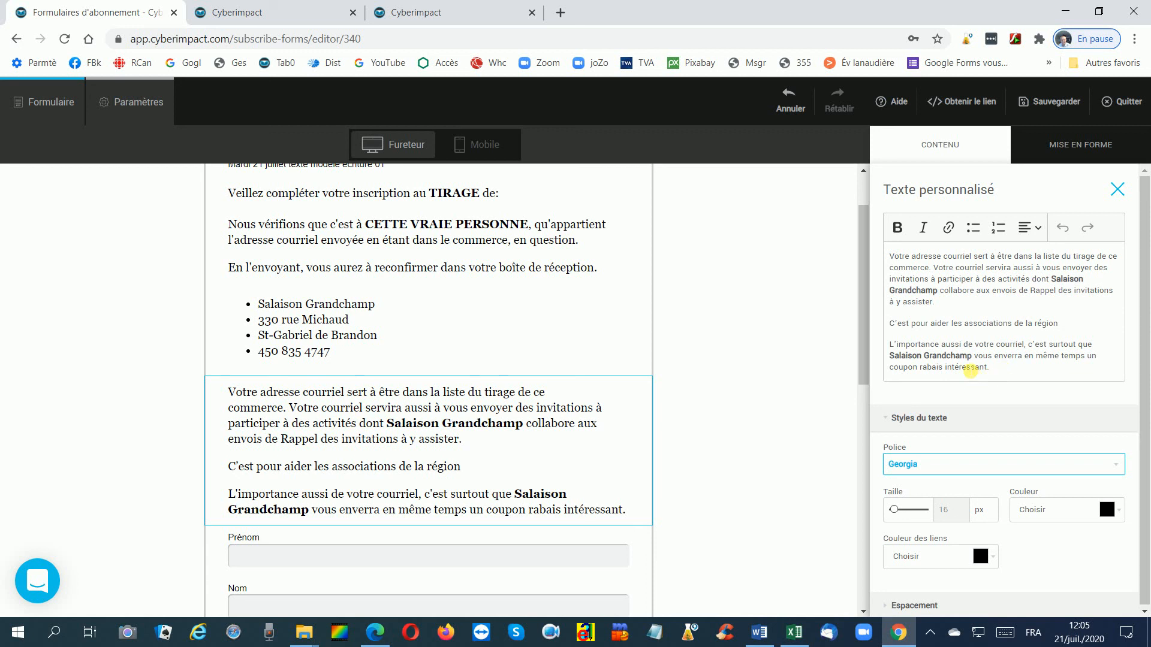
double_click(933, 367)
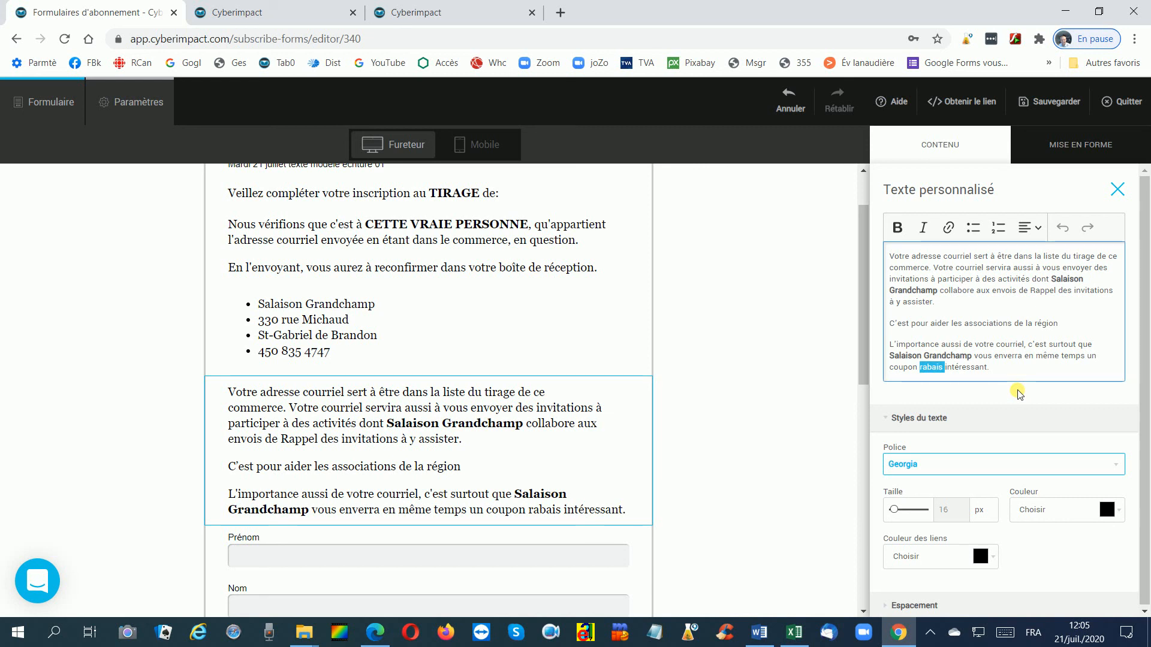
key(ctrl+v)
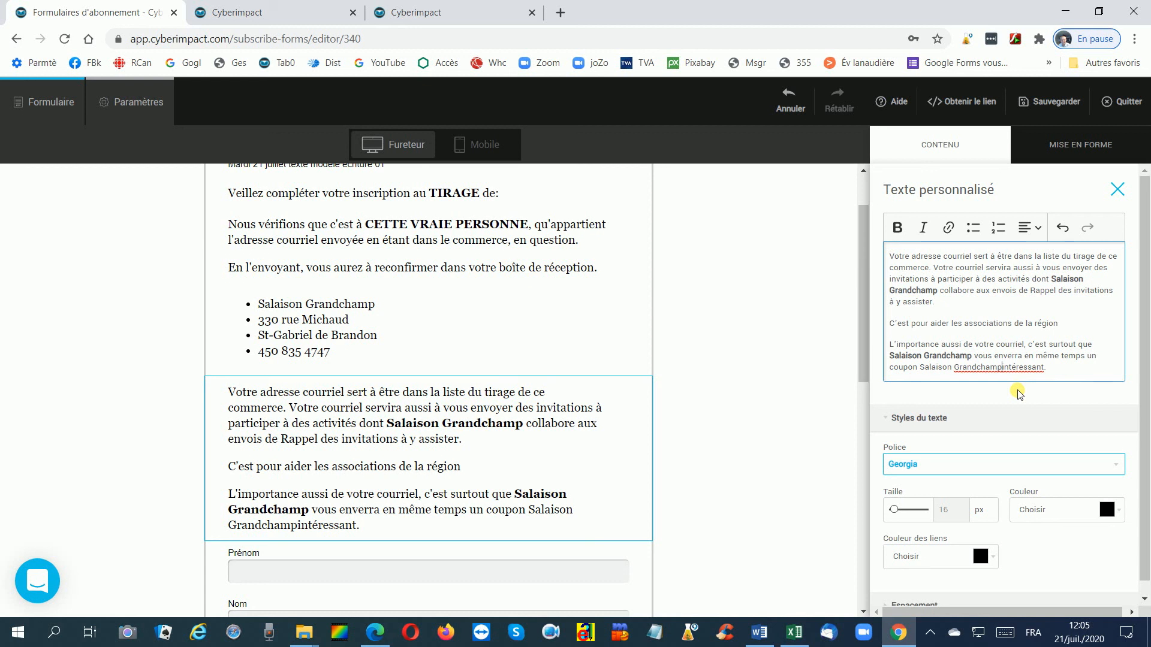
Step: Delete the pasted "Salaison Grandchamp" after "coupon" and put the word "rabais" back before "intéressant"
key(BackSpace)
key(BackSpace)
key(BackSpace)
key(BackSpace)
key(BackSpace)
key(BackSpace)
key(BackSpace)
key(BackSpace)
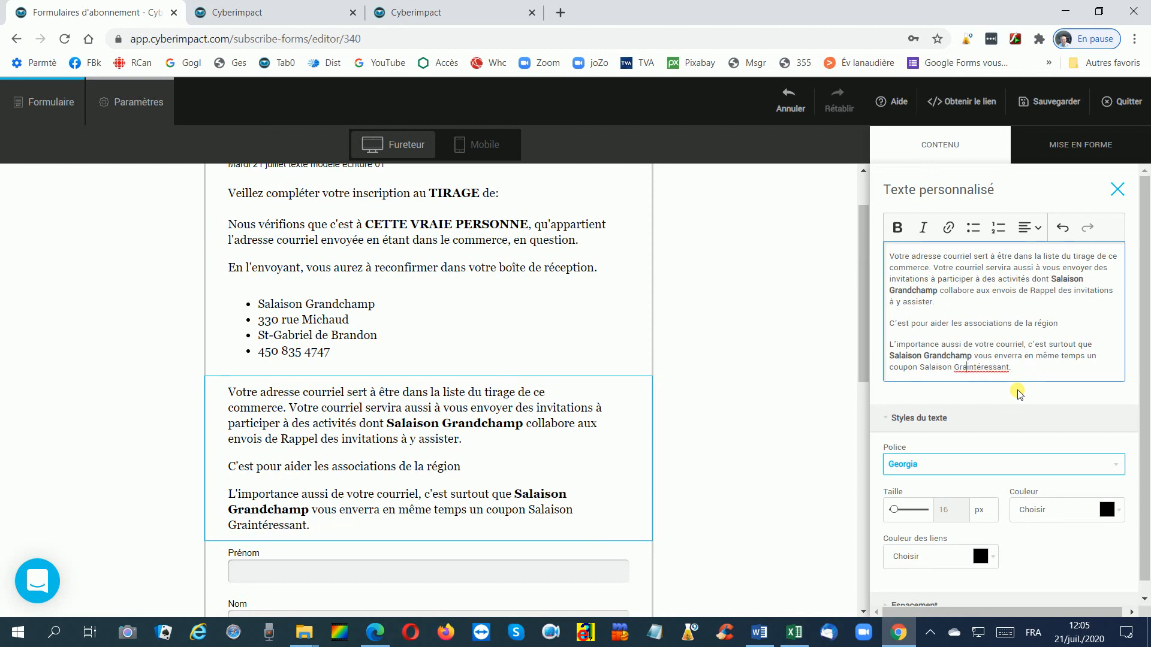
key(BackSpace)
key(BackSpace)
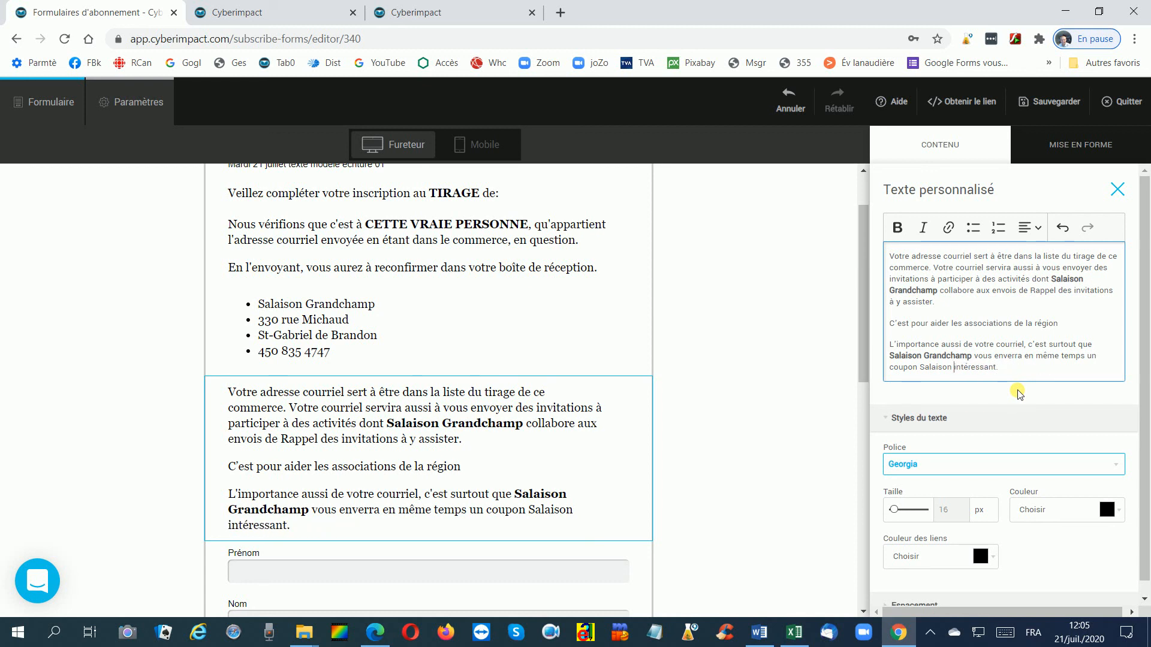
key(BackSpace)
key(BackSpace)
key(BackSpace)
key(BackSpace)
key(BackSpace)
key(BackSpace)
key(BackSpace)
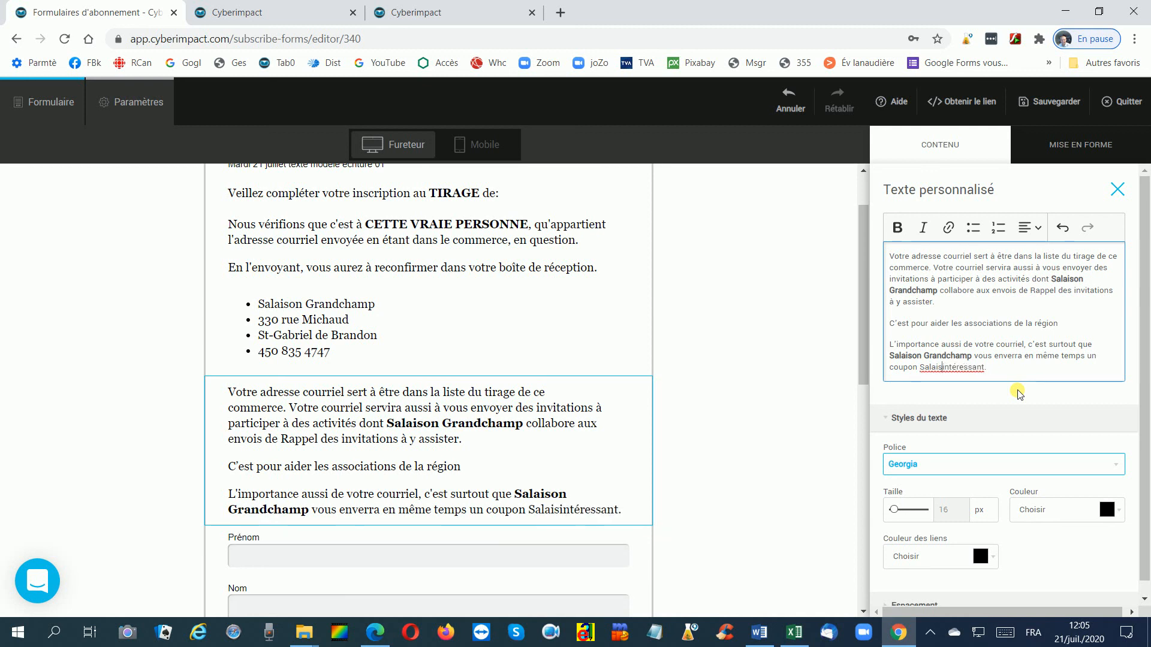
key(BackSpace)
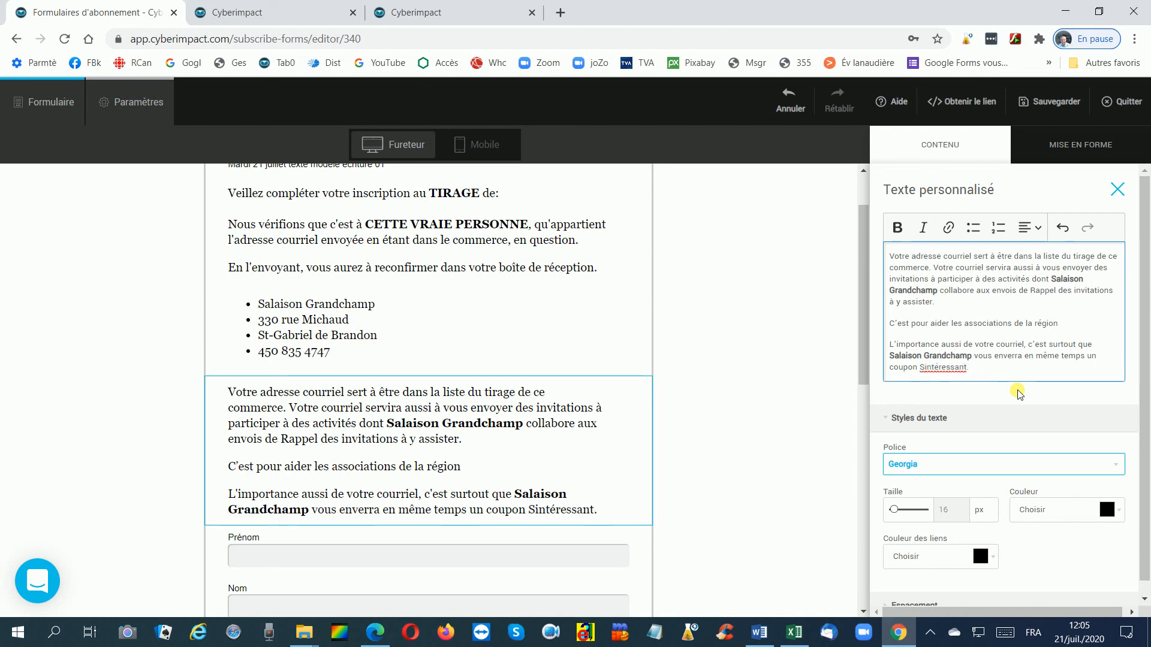
key(BackSpace)
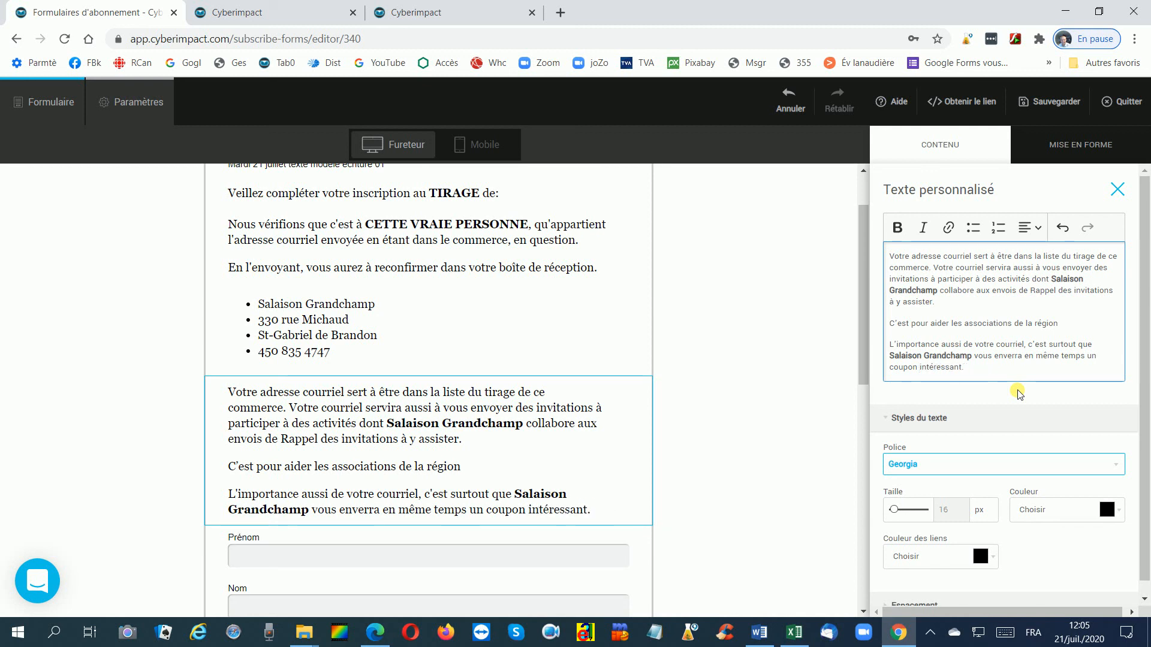
text(ra)
text(bv)
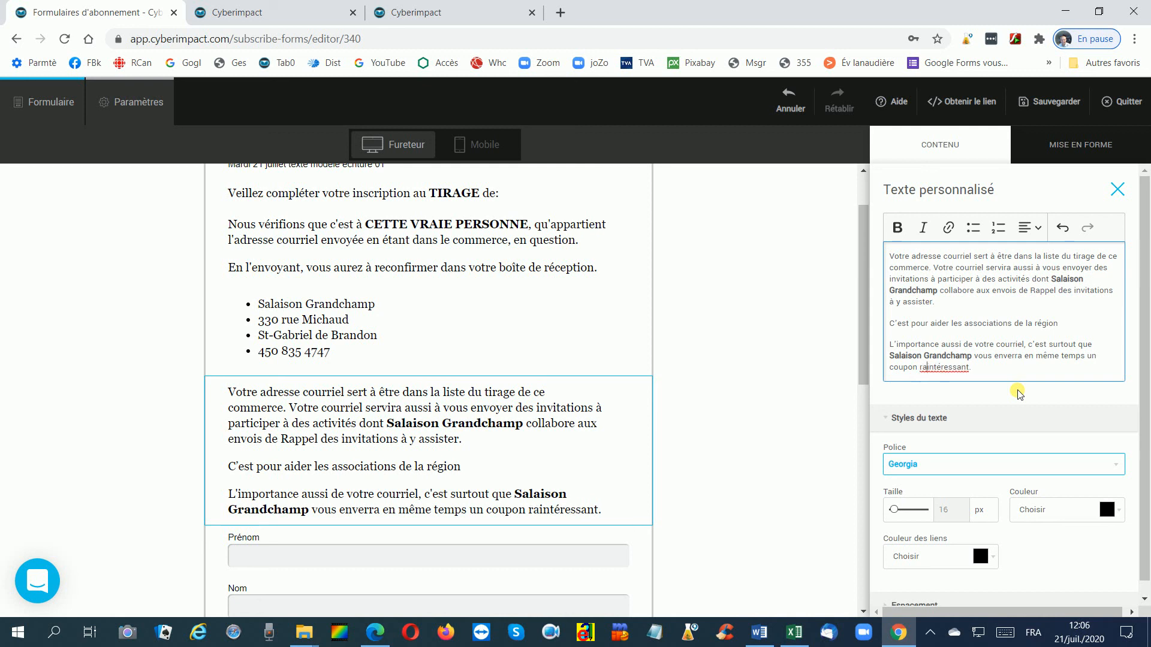
key(BackSpace)
text(ais)
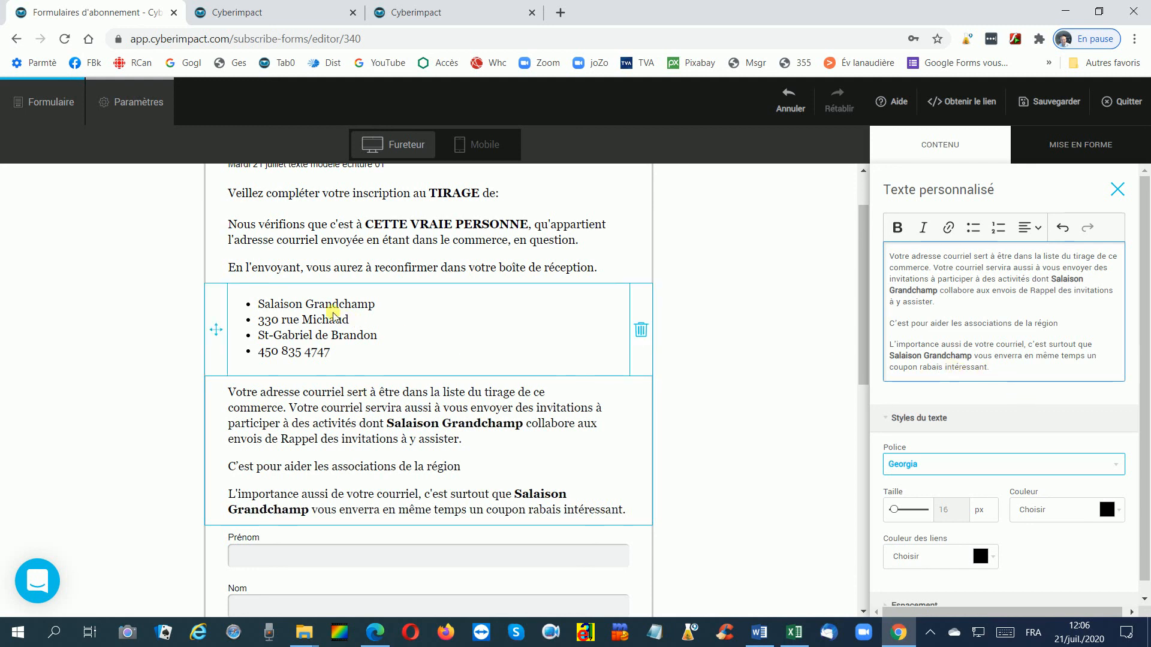
click(273, 307)
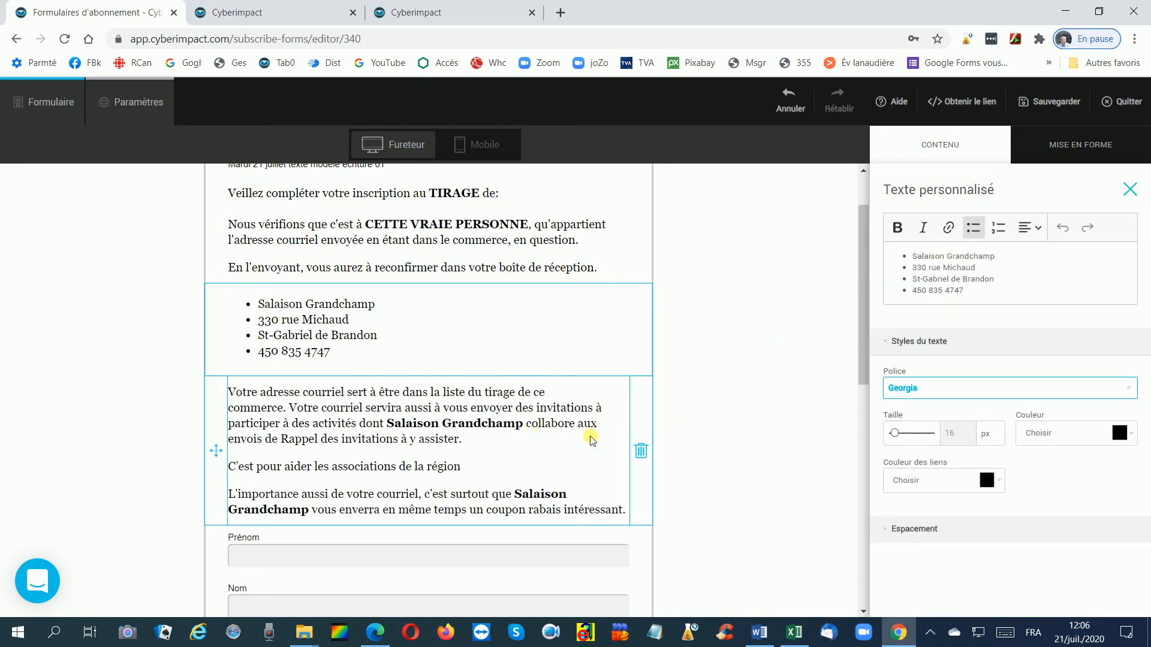
scroll(393, 264, down, 1)
scroll(355, 386, down, 4)
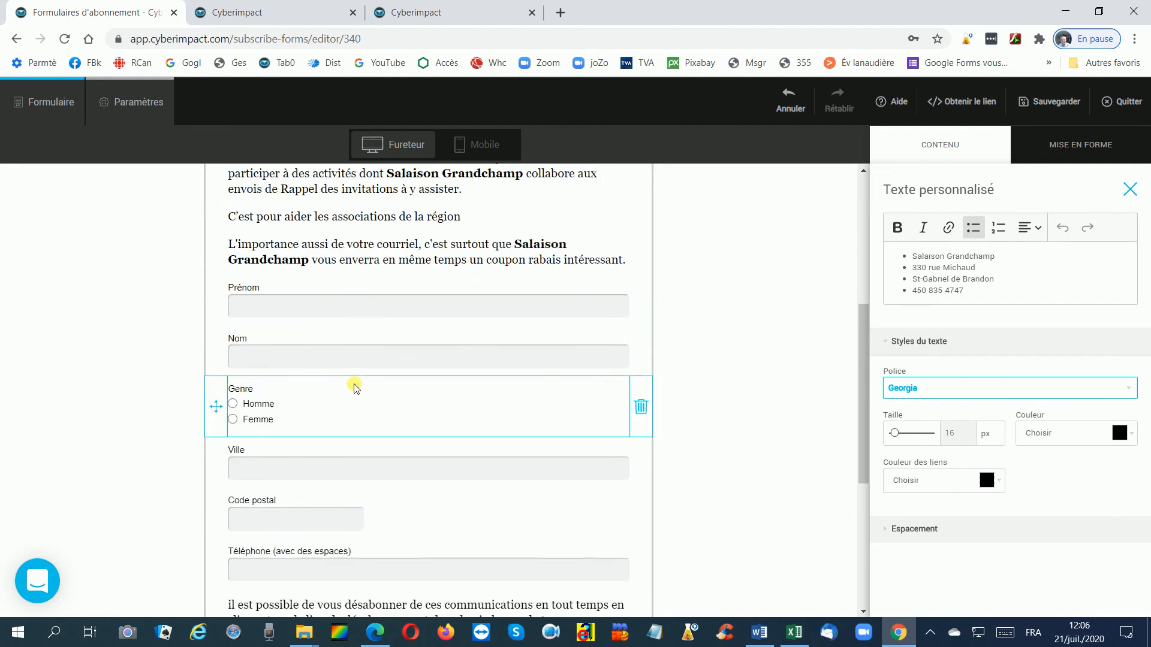
scroll(354, 385, up, 6)
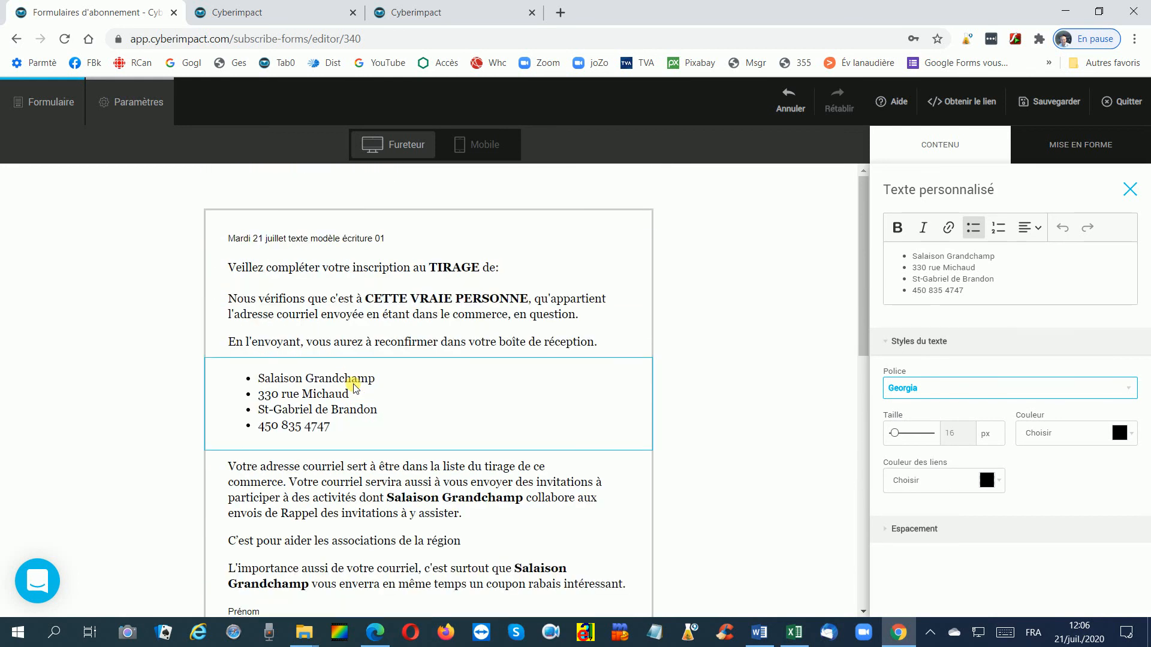